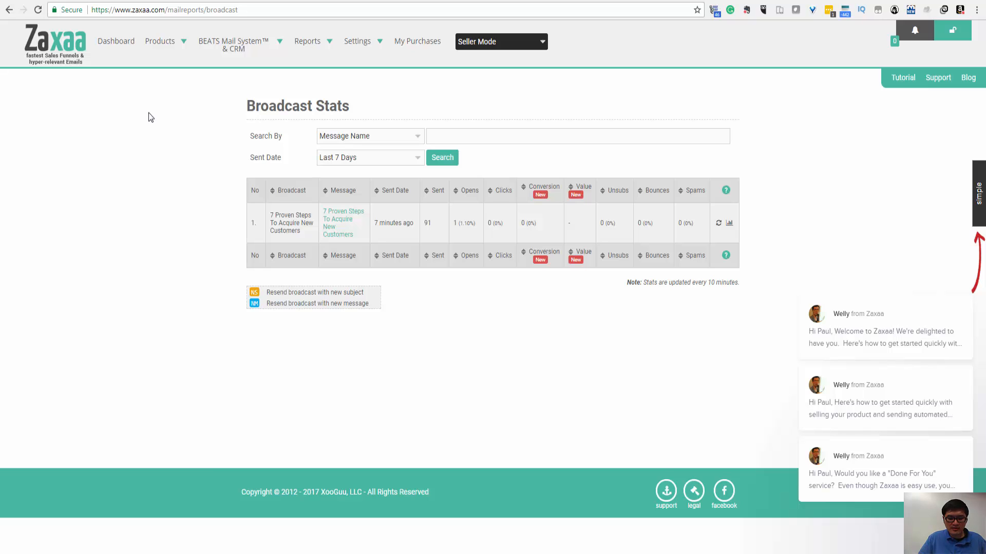
# - Look over the Manage Products page and the My Purchases page of the seller account
pyautogui.moveTo(145, 97)
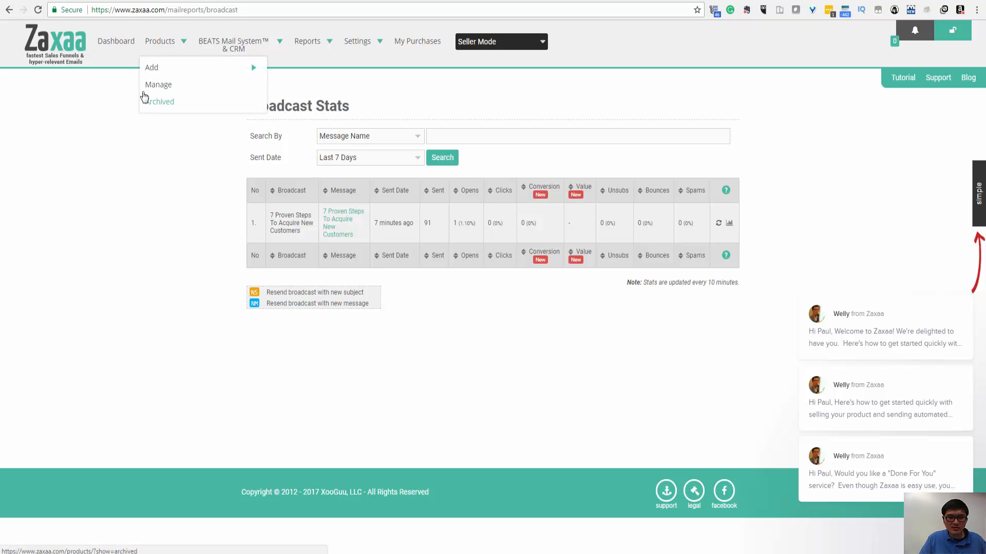
pyautogui.click(175, 44)
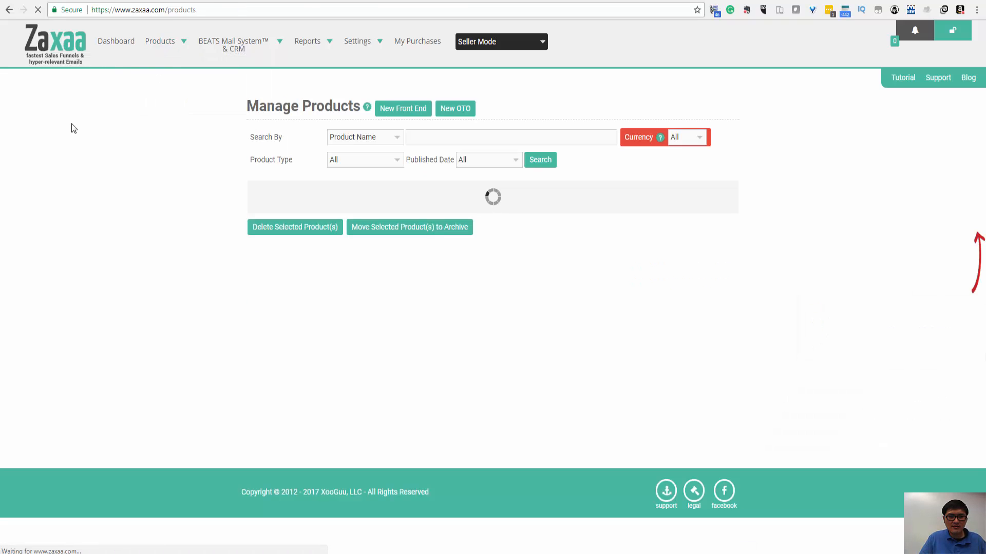
pyautogui.moveTo(163, 44)
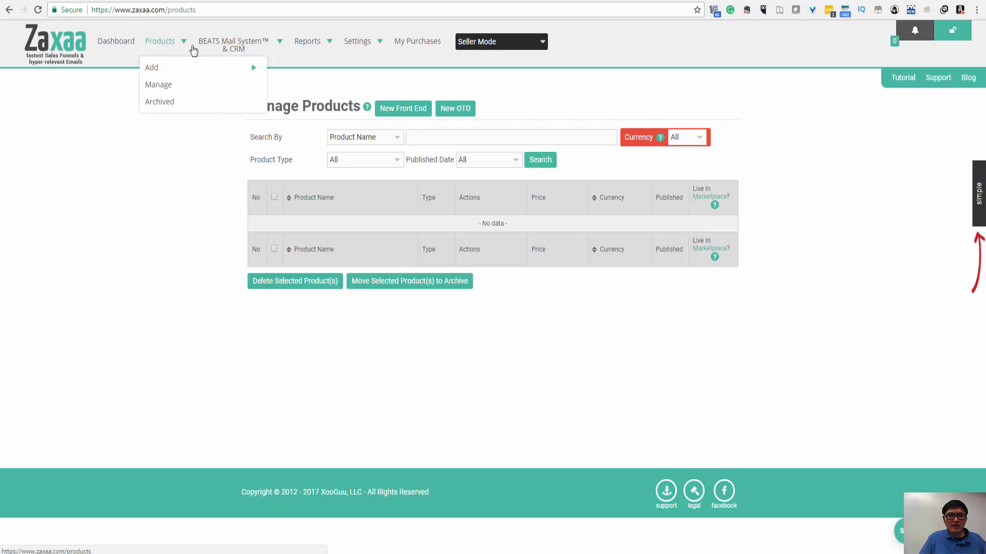
pyautogui.click(423, 47)
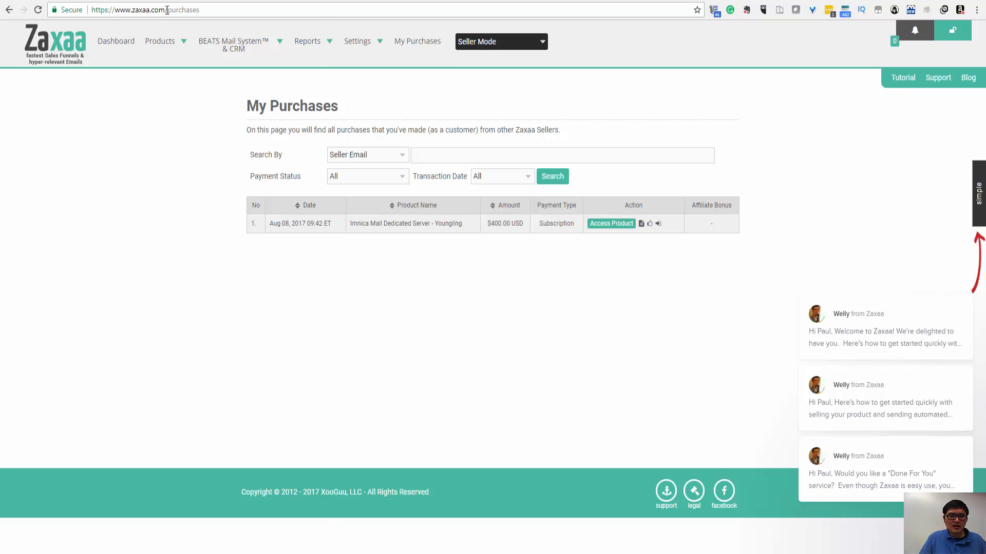
# - Look over the available settings and report options and the mail system's Sequences page
pyautogui.moveTo(373, 48)
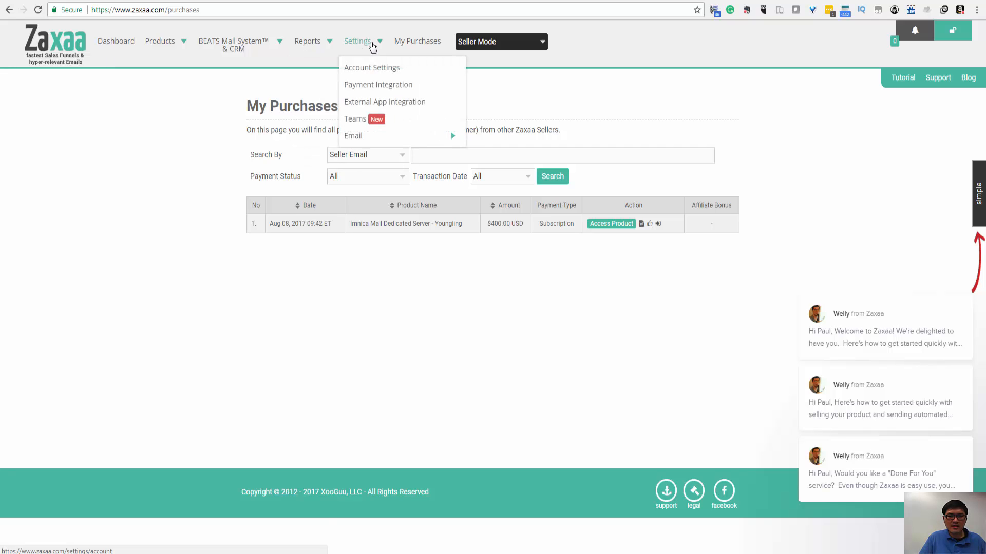
pyautogui.moveTo(337, 49)
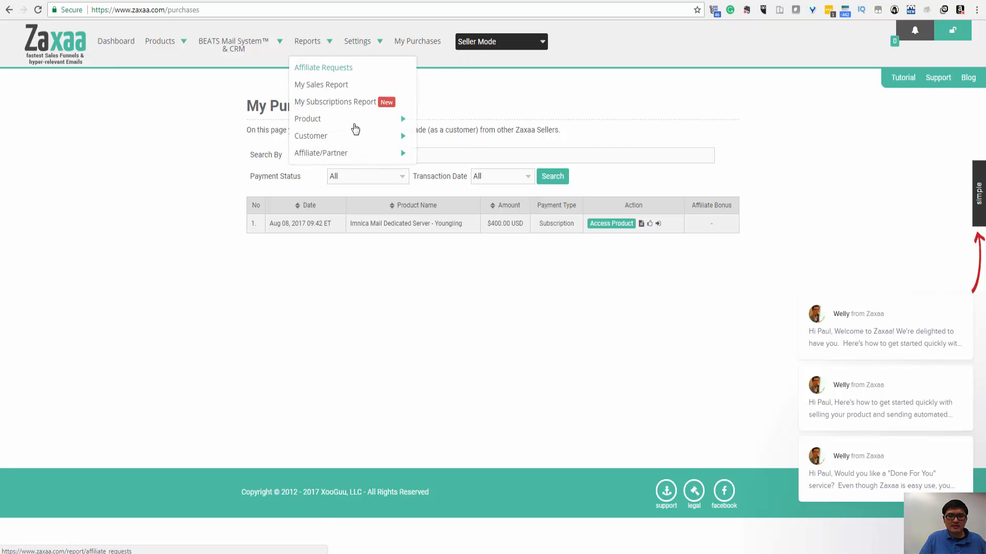
pyautogui.click(308, 68)
pyautogui.moveTo(252, 45)
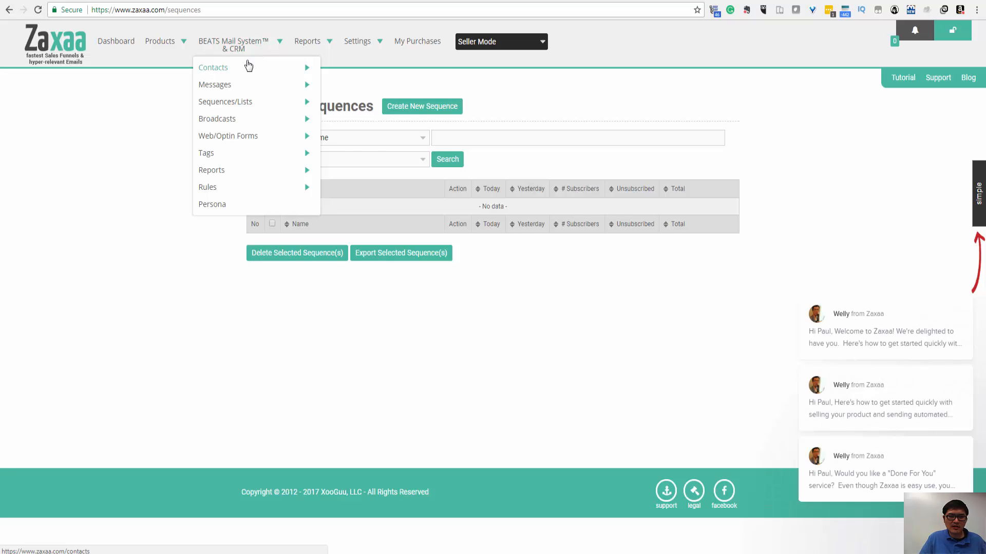
# - Open Manage Contacts and search by Email for contacts registered in the last 7 days
pyautogui.moveTo(244, 75)
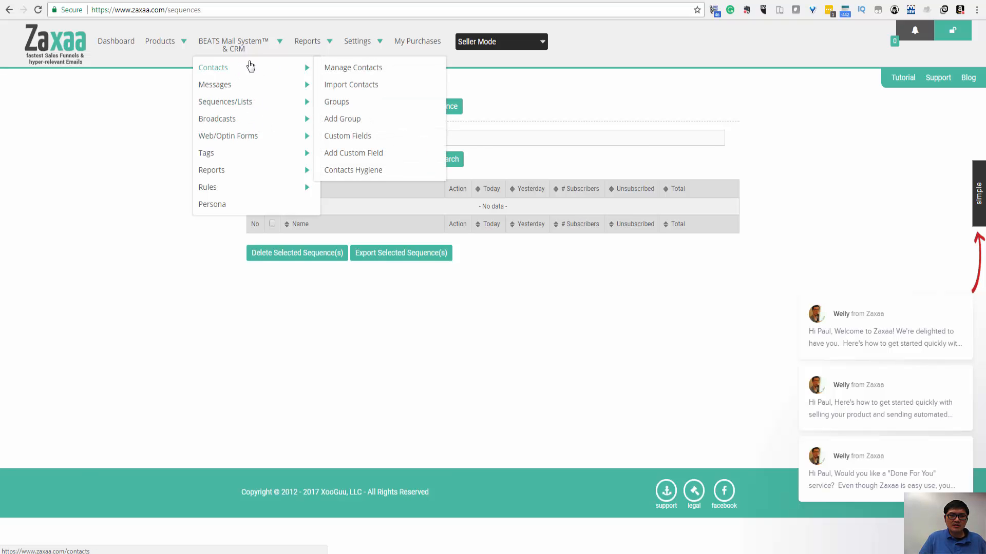
pyautogui.click(231, 67)
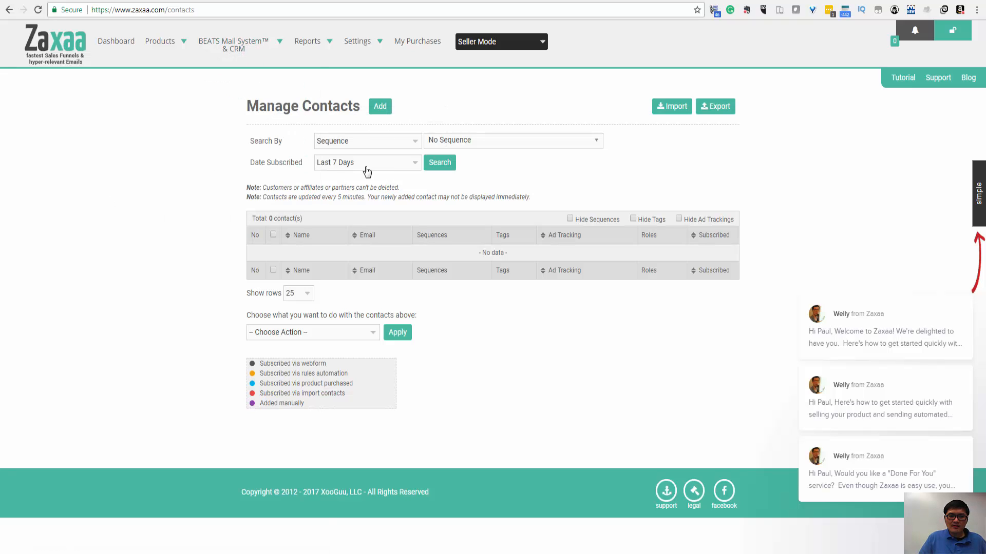
pyautogui.click(388, 141)
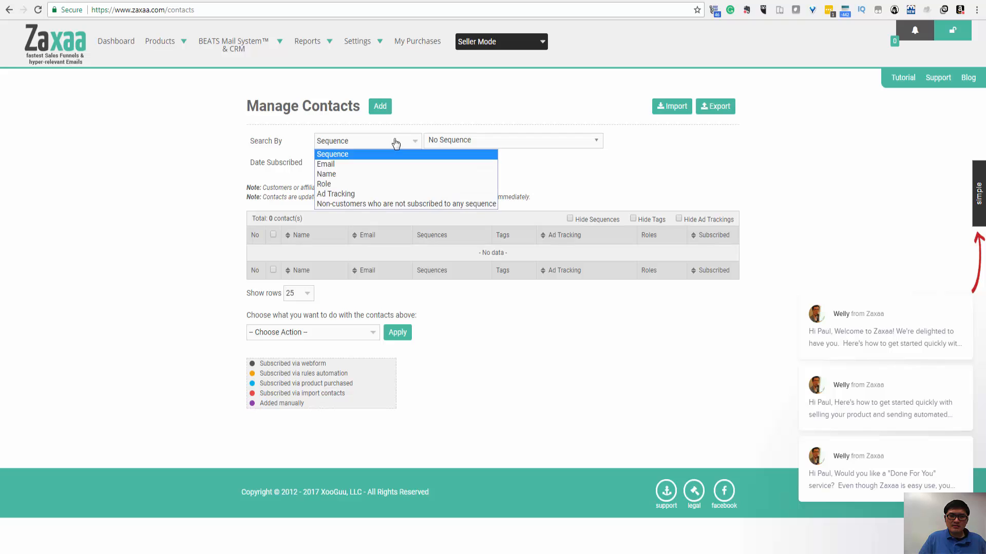
pyautogui.click(377, 163)
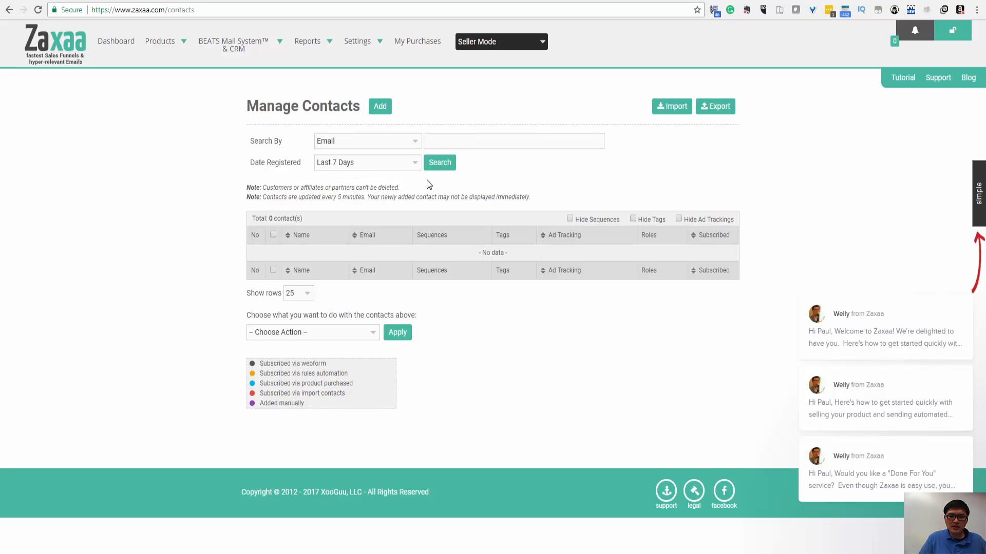
pyautogui.click(451, 169)
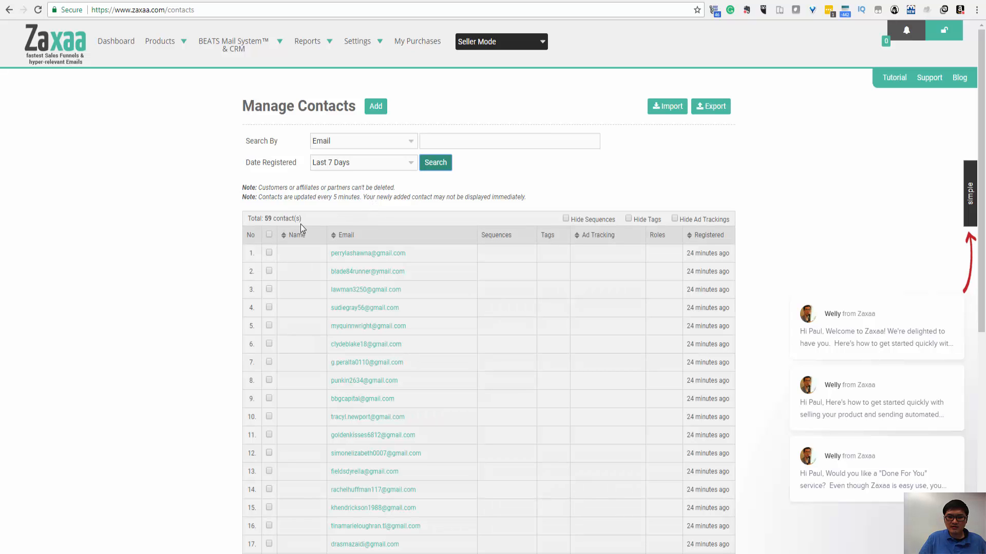
# - Search the contacts again with Date Registered set to All
pyautogui.click(366, 167)
pyautogui.click(356, 173)
pyautogui.click(436, 167)
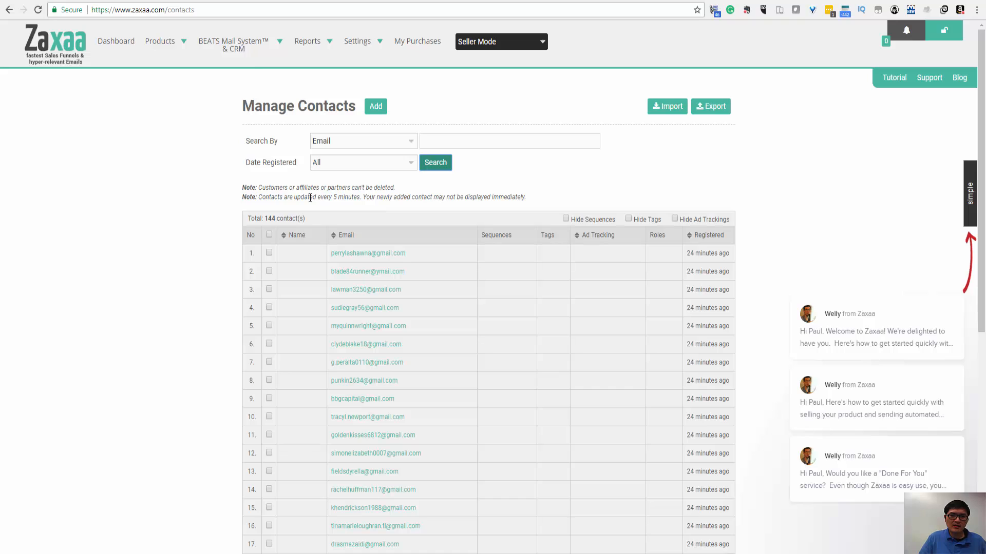
pyautogui.moveTo(229, 44)
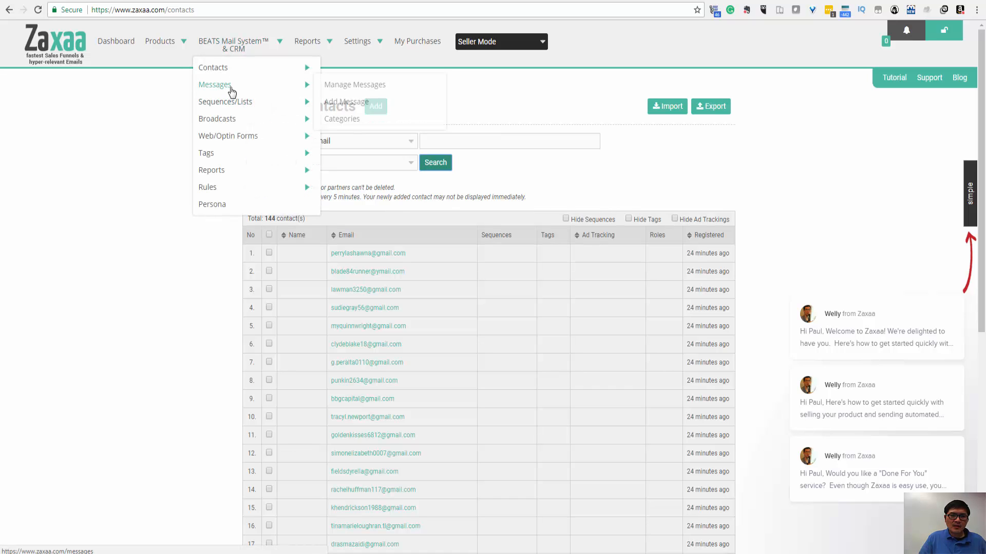
pyautogui.moveTo(236, 105)
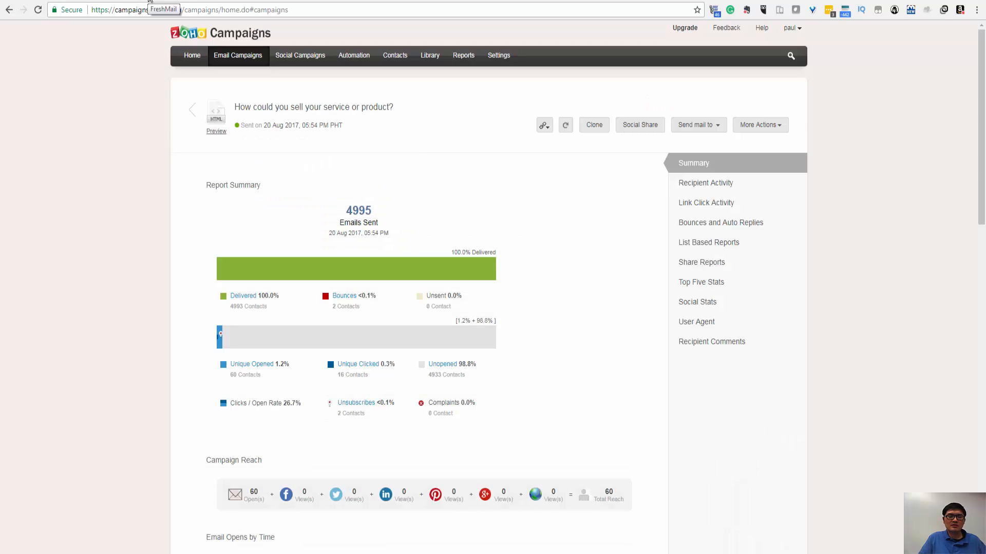
# - Review the FreshMail and Sendlane dashboards and return to the Zaxaa contacts
pyautogui.click(149, 0)
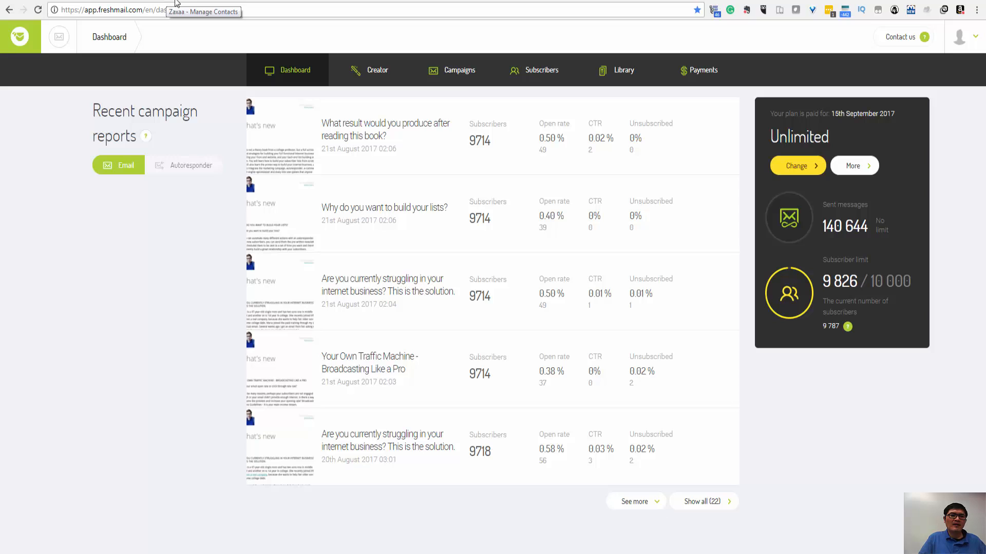
pyautogui.click(111, 1)
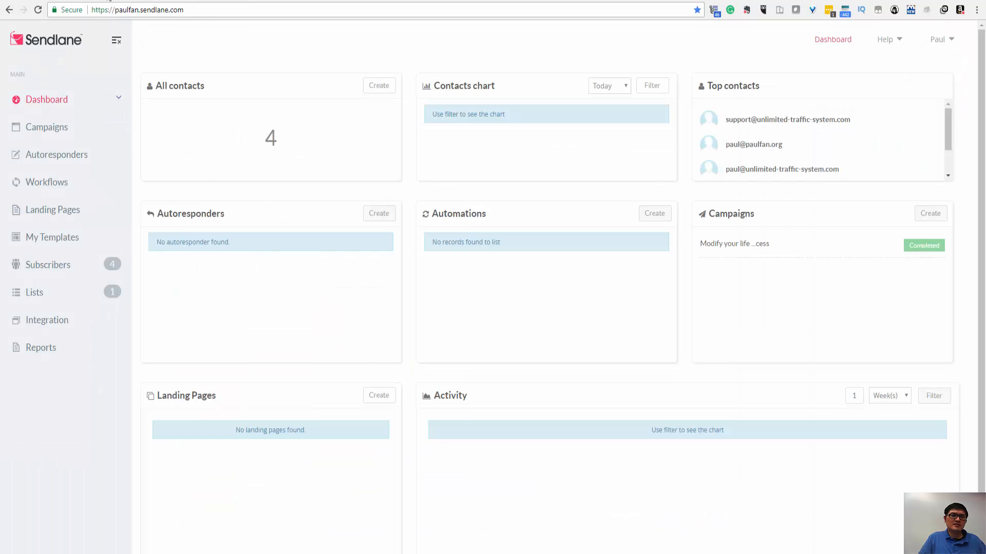
pyautogui.click(166, 1)
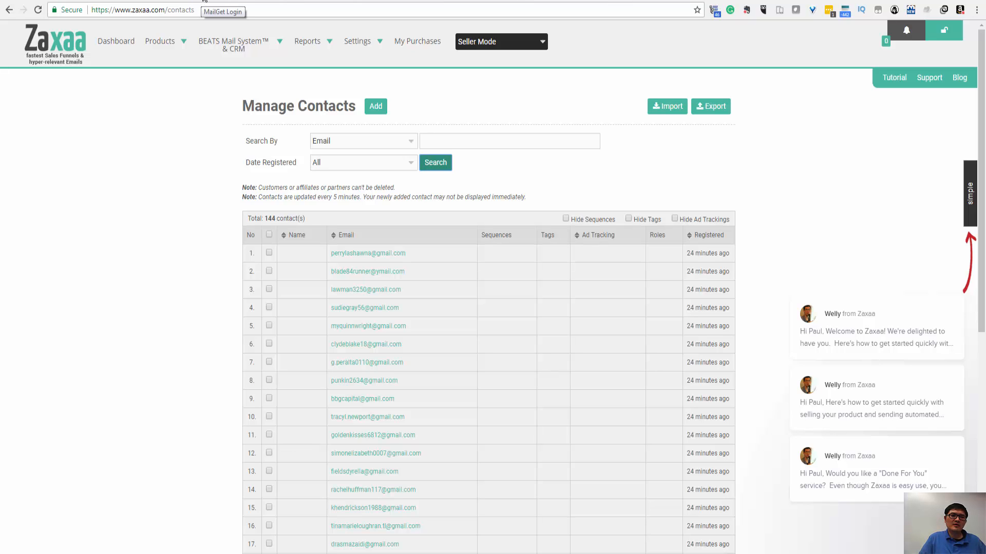
# - Switch to MailGet, sign in with the saved credentials and look over the account's settings and contacts areas
pyautogui.click(204, 0)
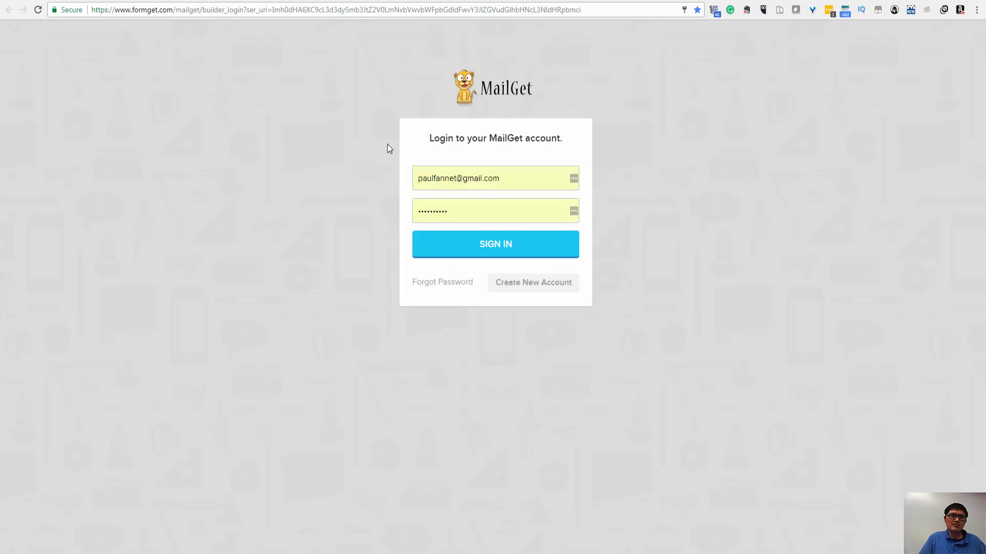
pyautogui.click(487, 250)
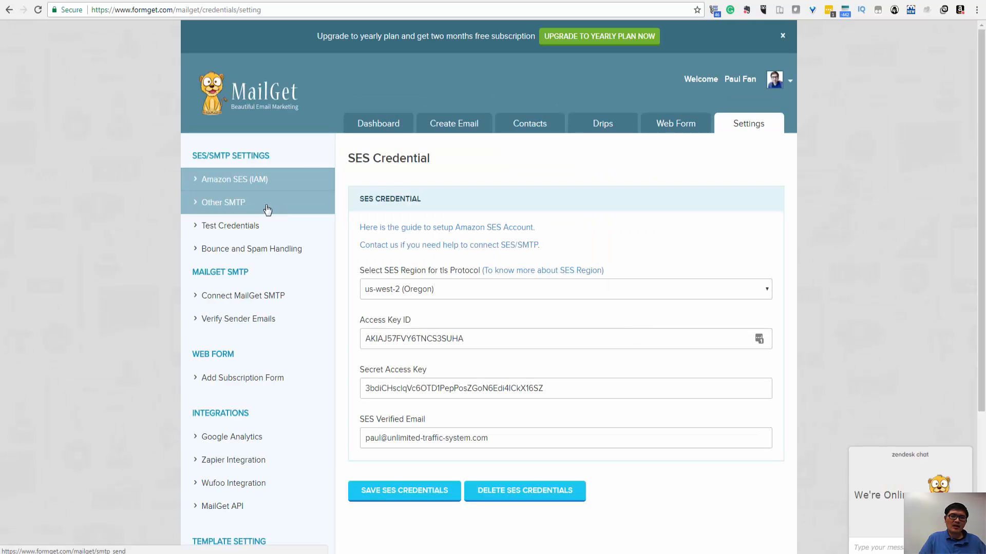
pyautogui.click(518, 128)
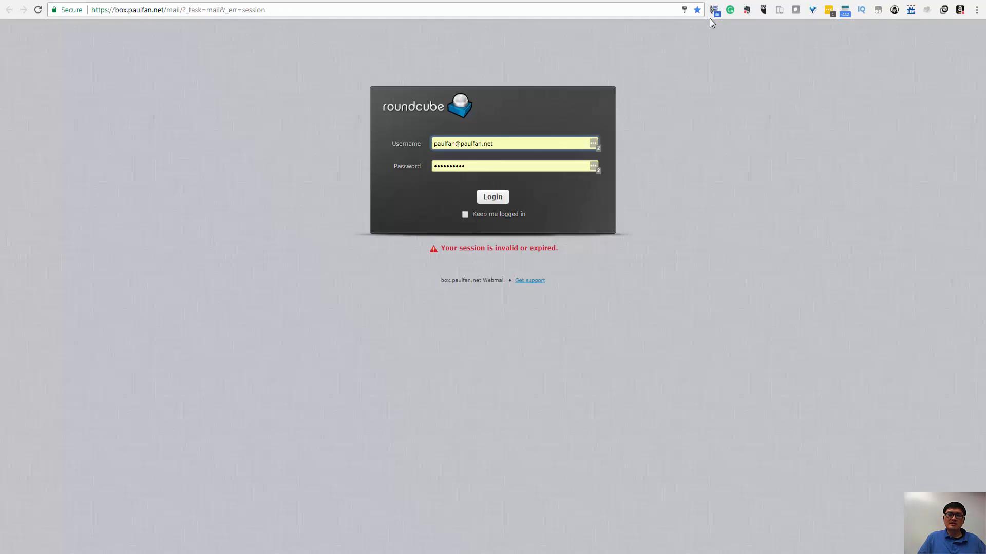
# - Log in to the Roundcube webmail with the saved credentials and highlight the sending IP reputation text in the first undelivered mail notice
pyautogui.click(495, 198)
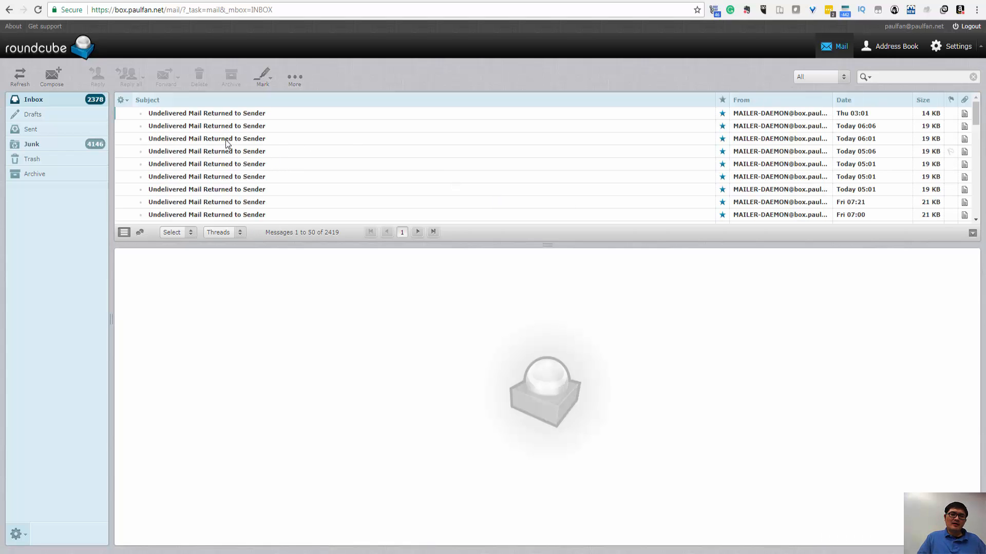
pyautogui.click(200, 114)
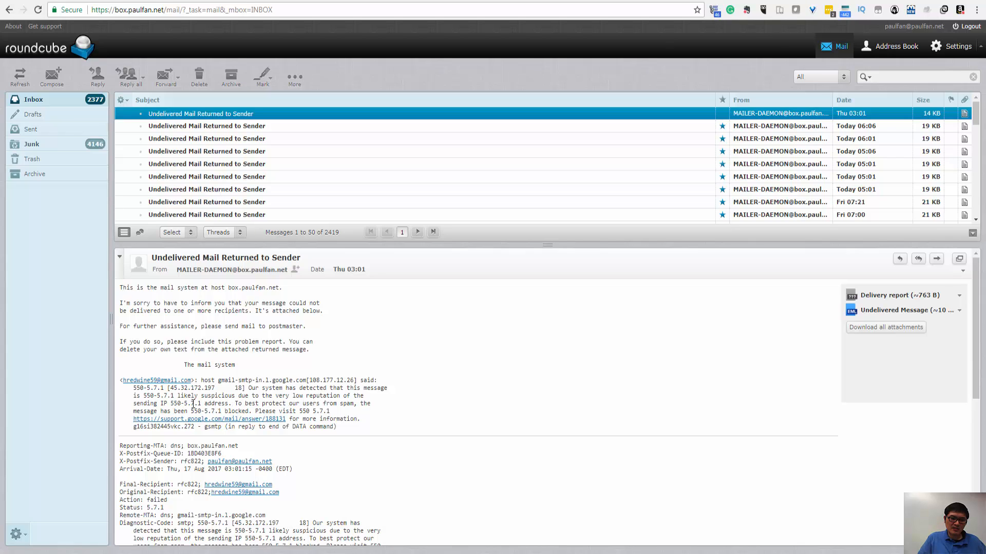
pyautogui.moveTo(201, 404); pyautogui.dragTo(258, 399)
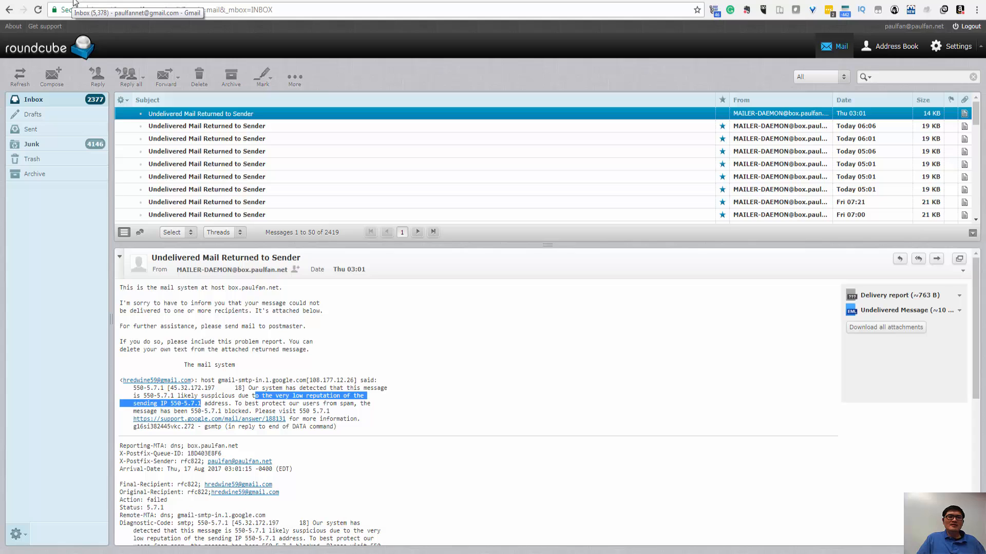
# - Switch back to Zaxaa, open Import Contacts and agree to the No Spam Policy terms
pyautogui.click(167, 1)
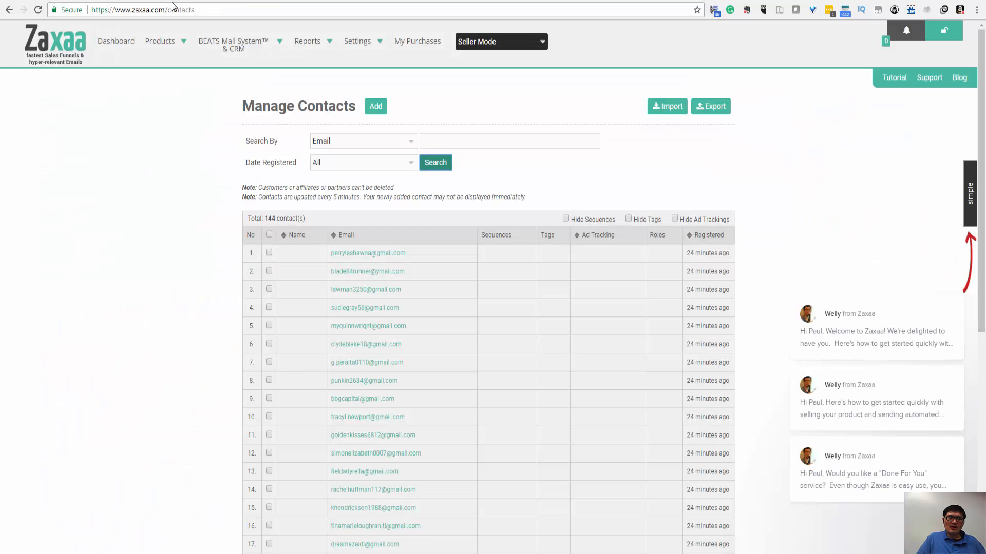
pyautogui.moveTo(192, 61)
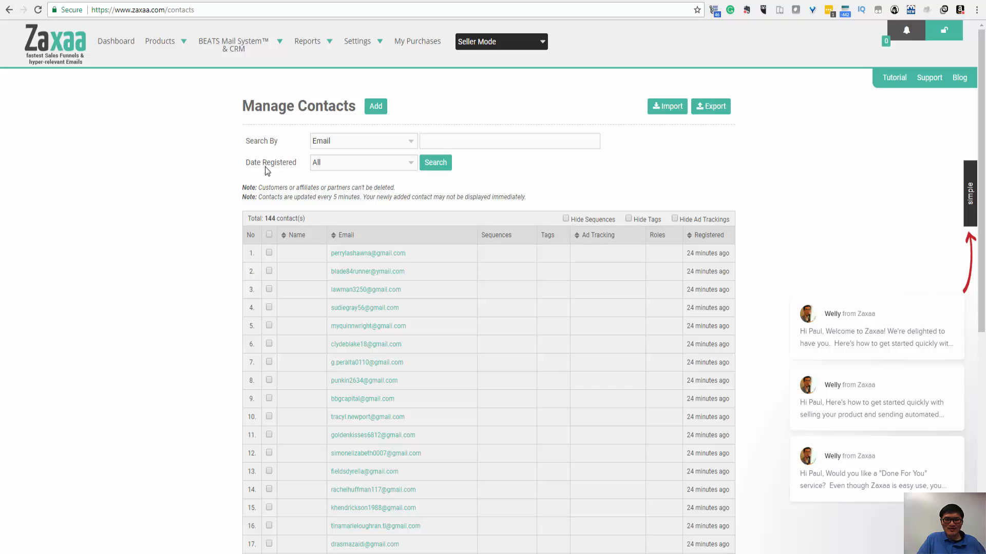
pyautogui.moveTo(237, 48)
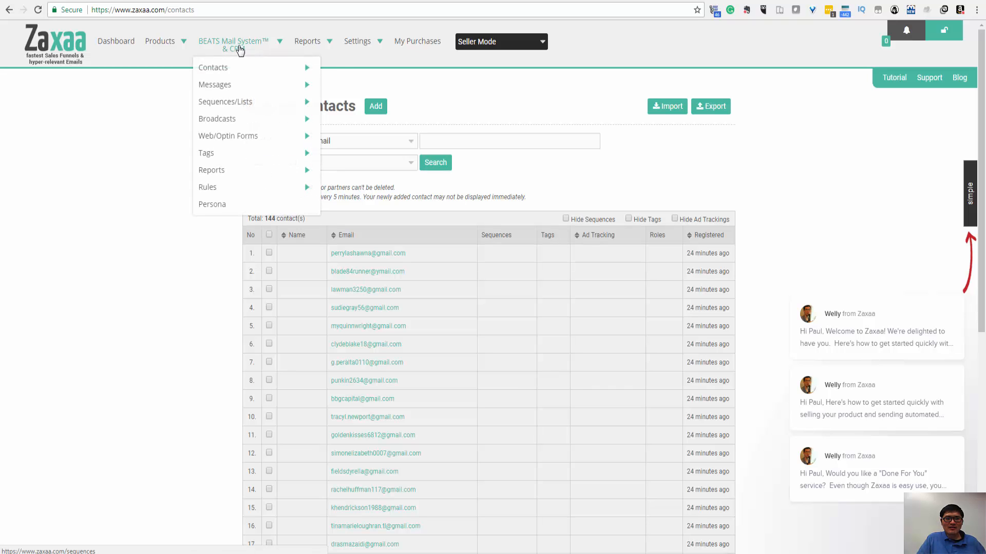
pyautogui.moveTo(229, 89)
pyautogui.moveTo(233, 70)
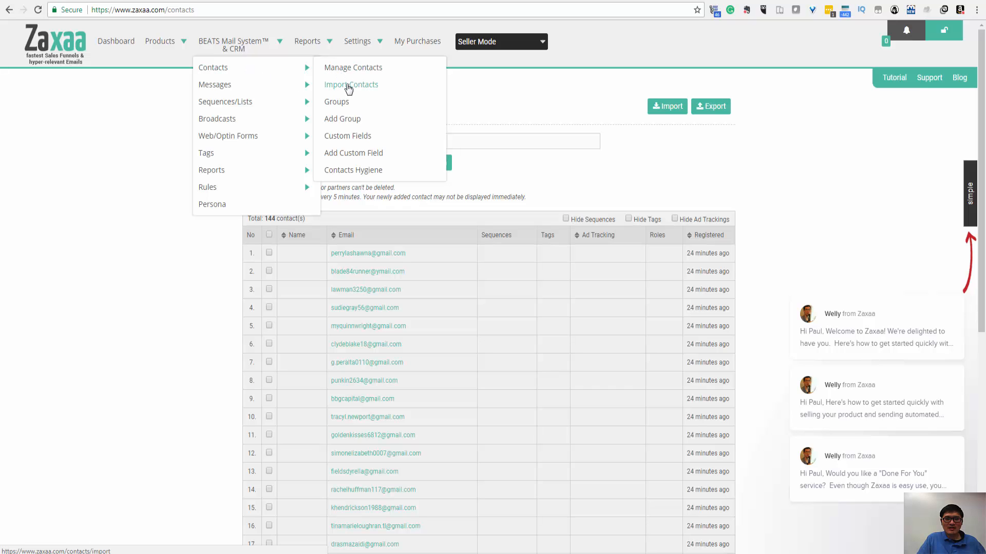
pyautogui.click(347, 88)
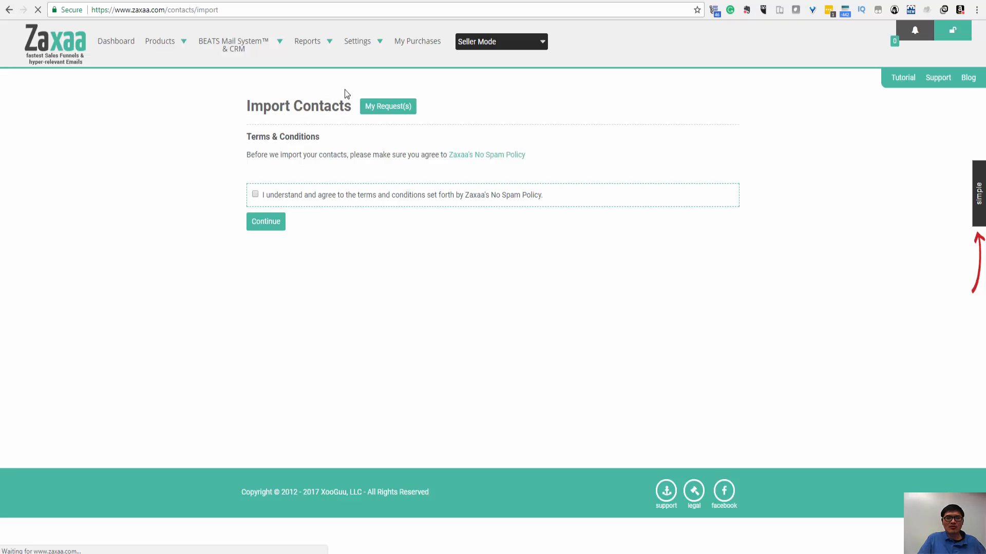
pyautogui.click(255, 195)
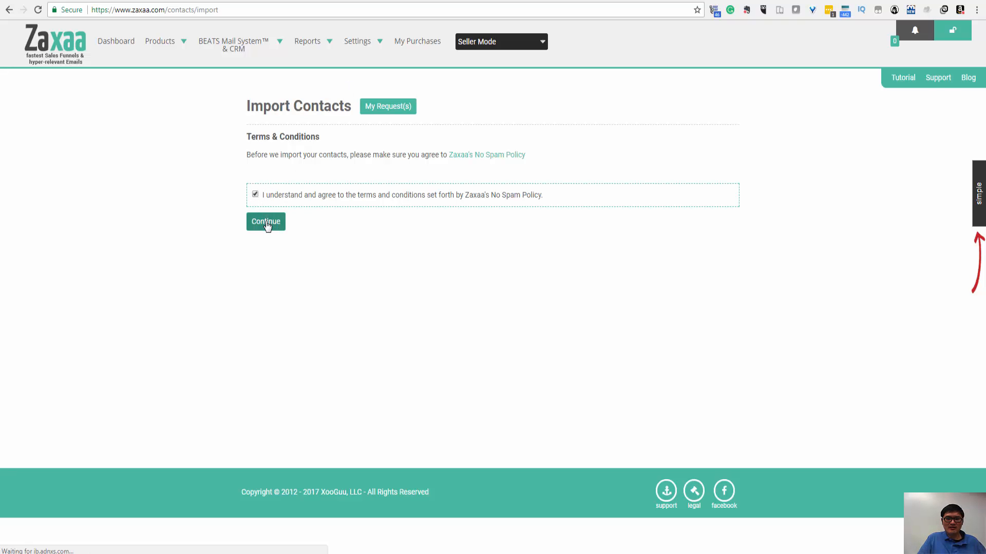
pyautogui.click(266, 223)
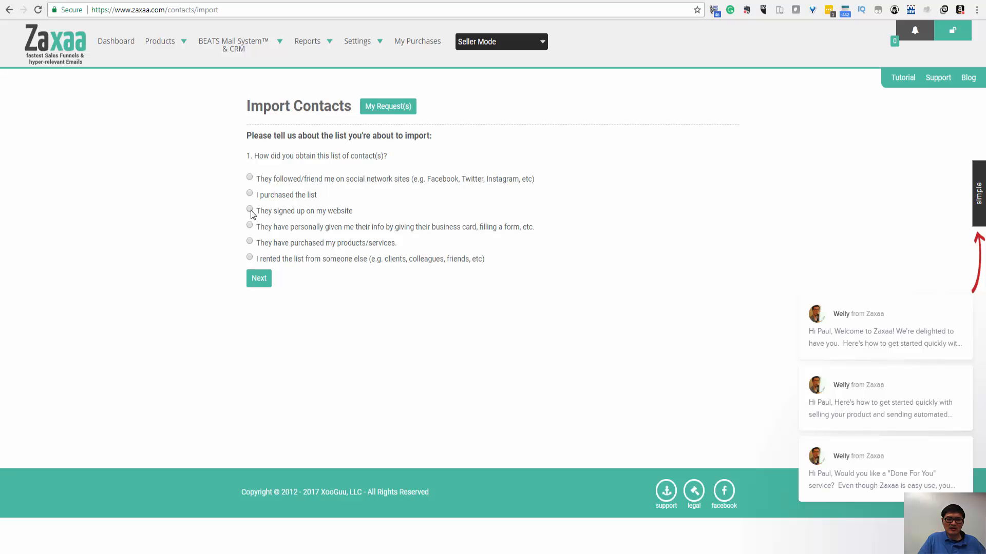
# - Try to continue the import with "They followed/friend me on social network sites" as the way the list was obtained
pyautogui.click(250, 210)
pyautogui.click(258, 278)
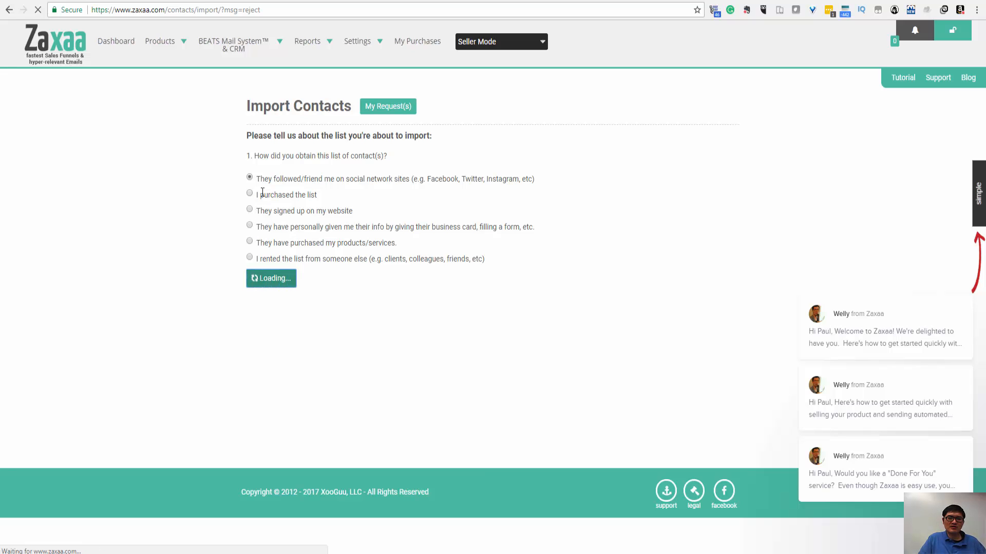
# - Agree to the No Spam Policy again and answer that the imported contacts "signed up on my website"
pyautogui.click(255, 236)
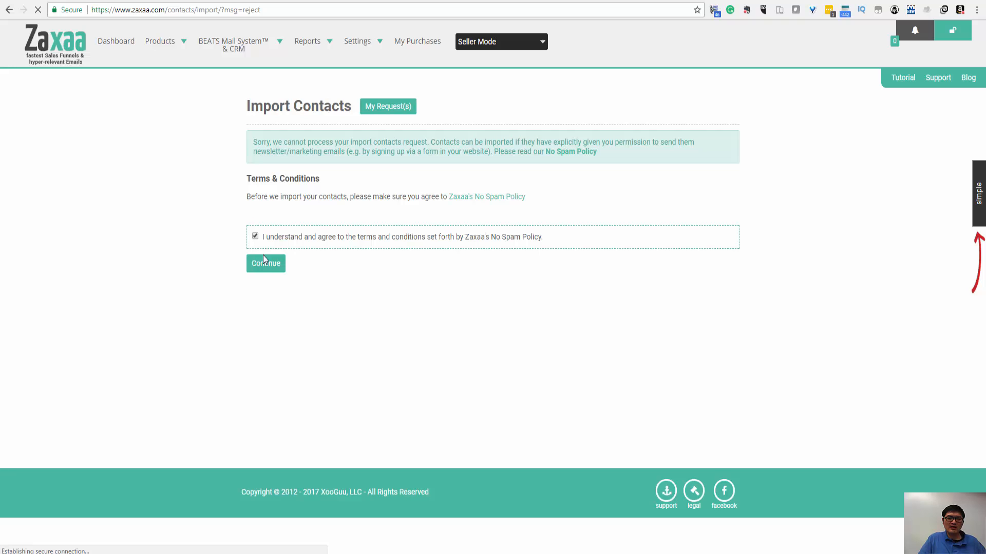
pyautogui.click(267, 264)
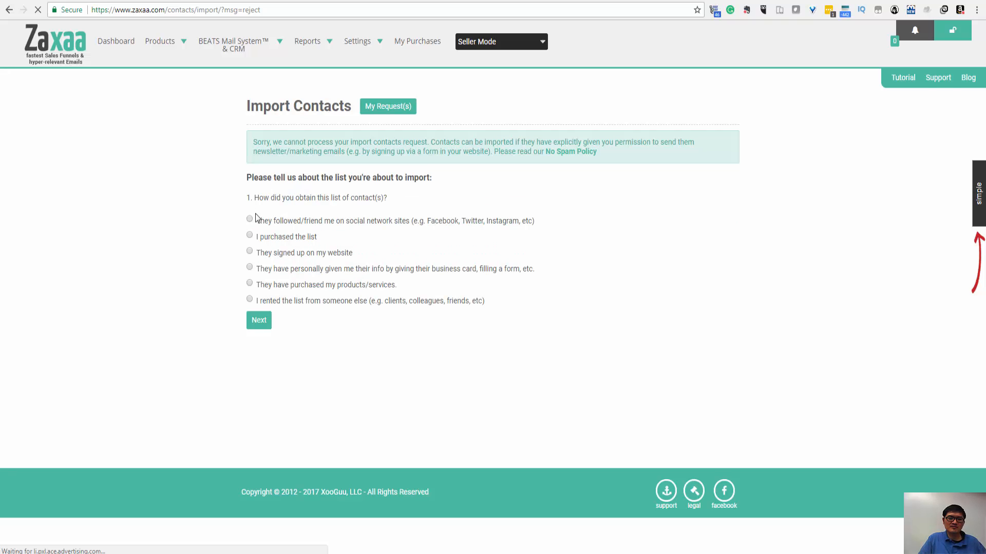
pyautogui.click(249, 252)
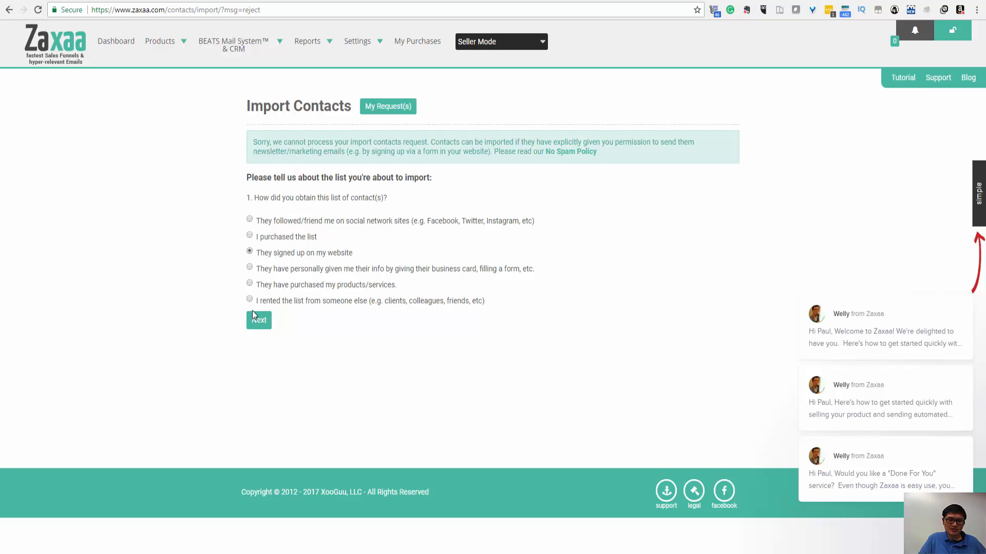
pyautogui.click(267, 321)
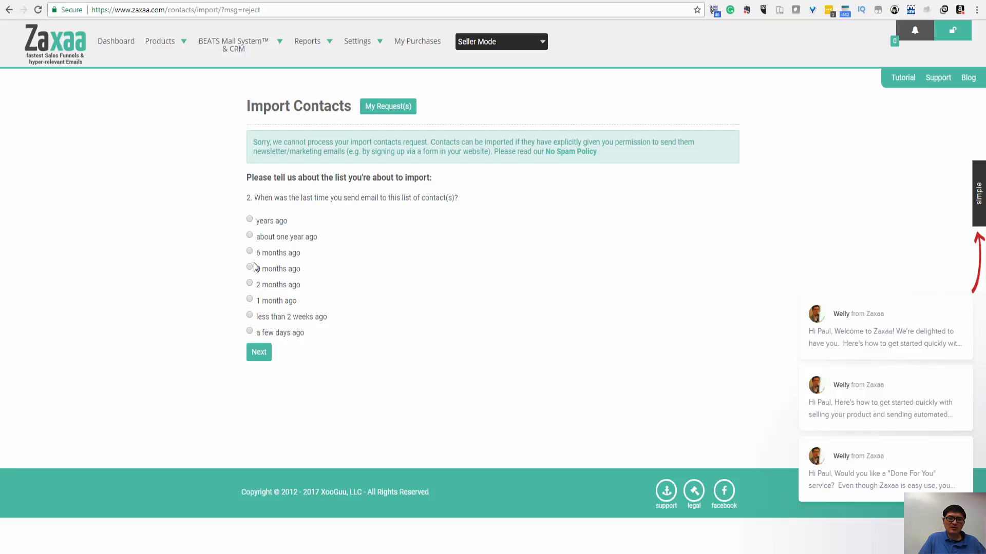
# - Answer that the list was last emailed 2 months ago, using Aweber as the email service provider
pyautogui.click(249, 283)
pyautogui.click(250, 299)
pyautogui.click(249, 283)
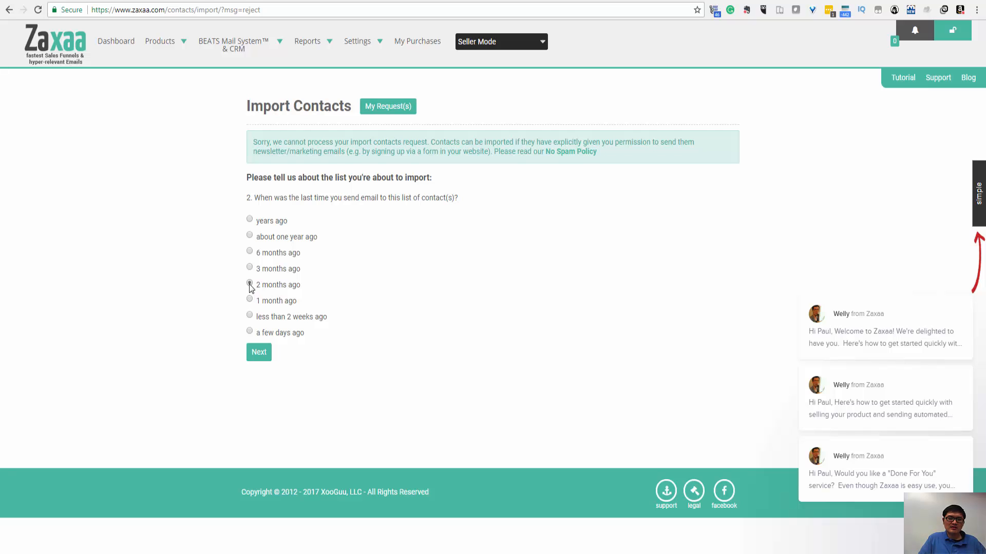
pyautogui.click(260, 358)
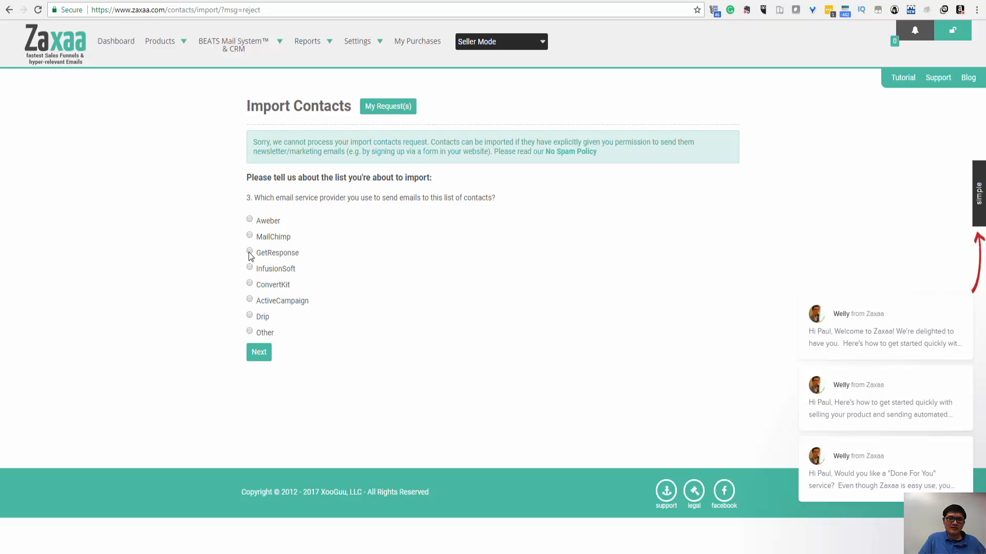
pyautogui.click(248, 220)
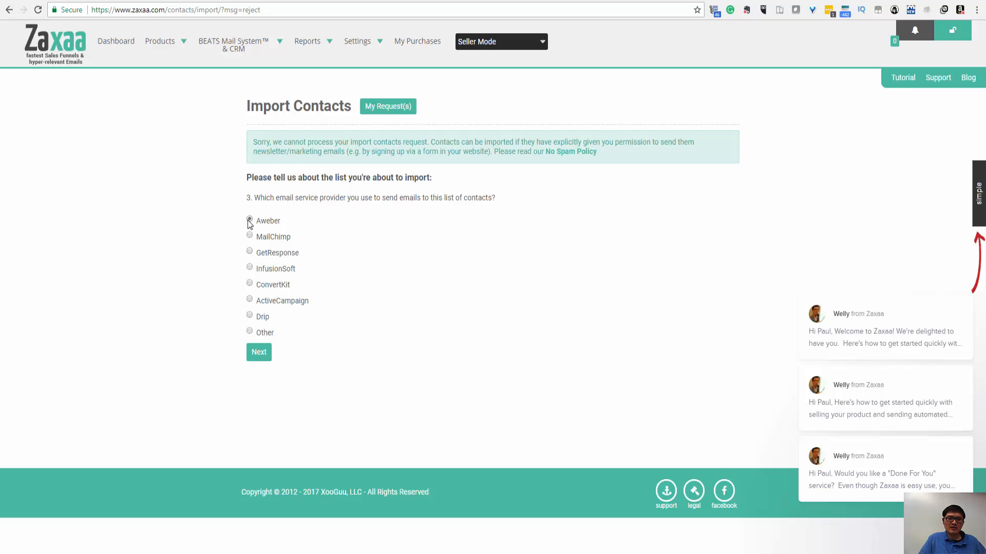
pyautogui.click(260, 351)
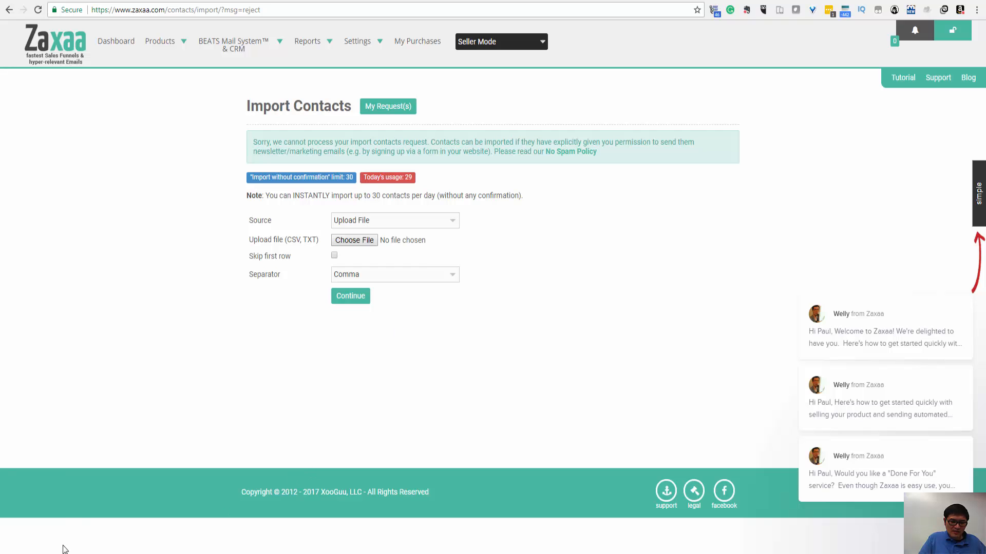
# - Calculate 30 times 170 in the Windows Calculator and close it
pyautogui.click(14, 553)
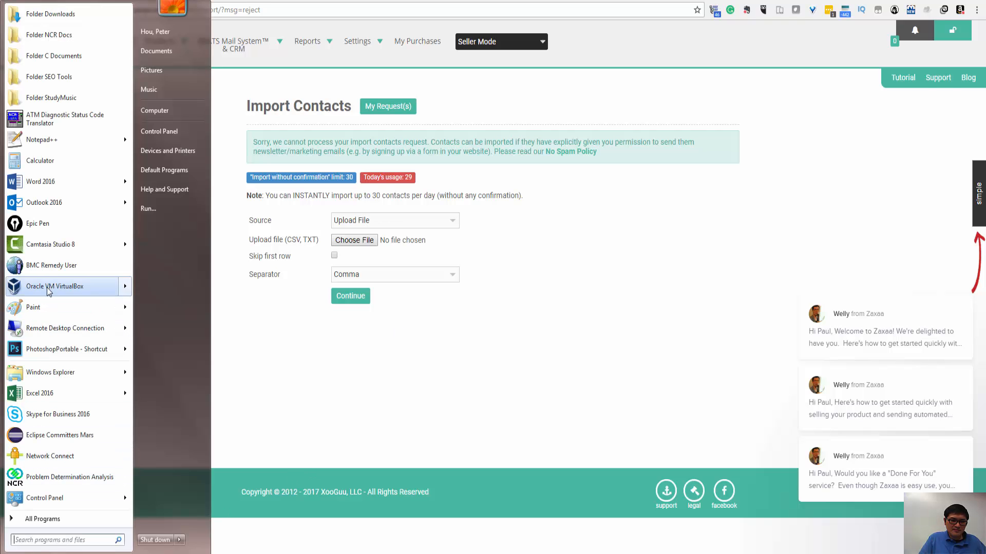
pyautogui.click(55, 161)
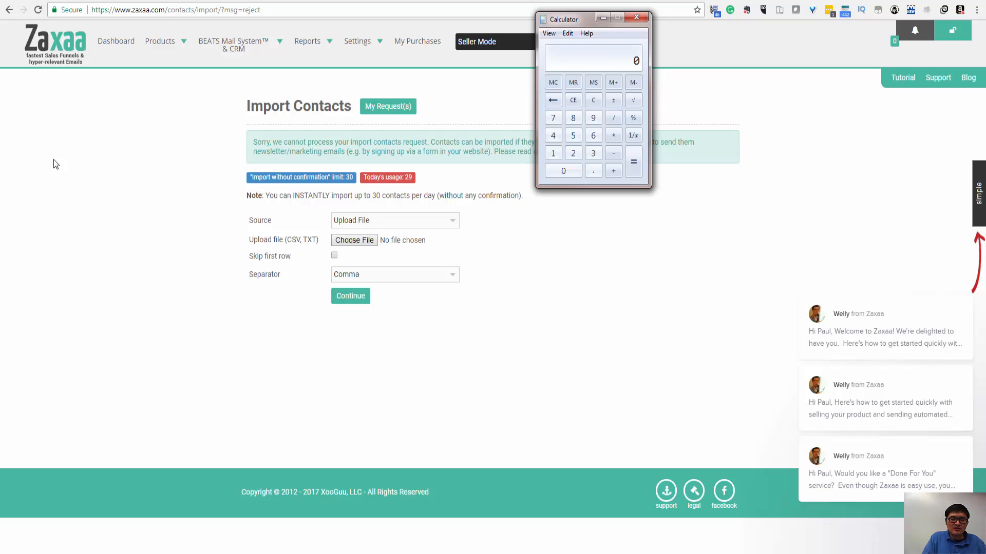
pyautogui.write('30*')
pyautogui.write('180')
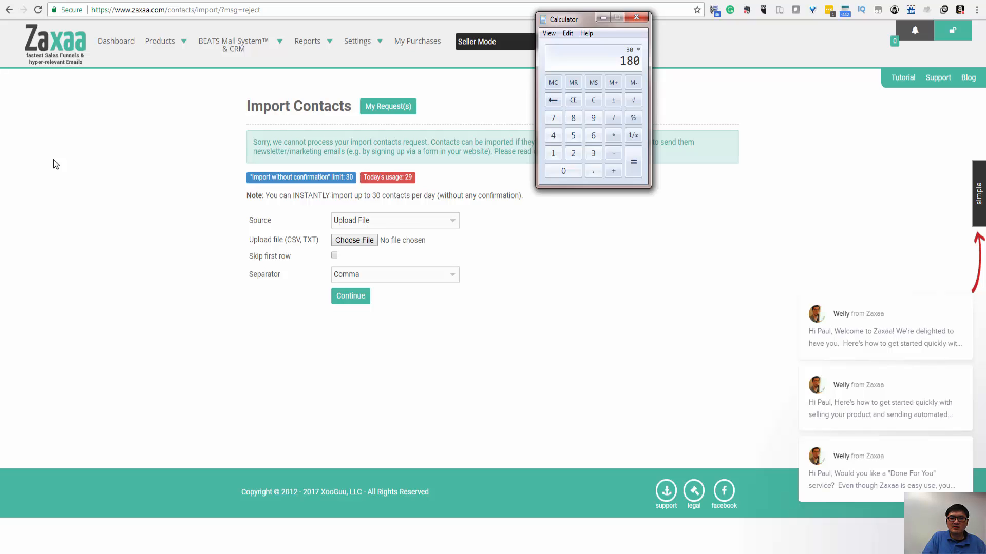
pyautogui.press('BackSpace')
pyautogui.press('BackSpace')
pyautogui.write('70')
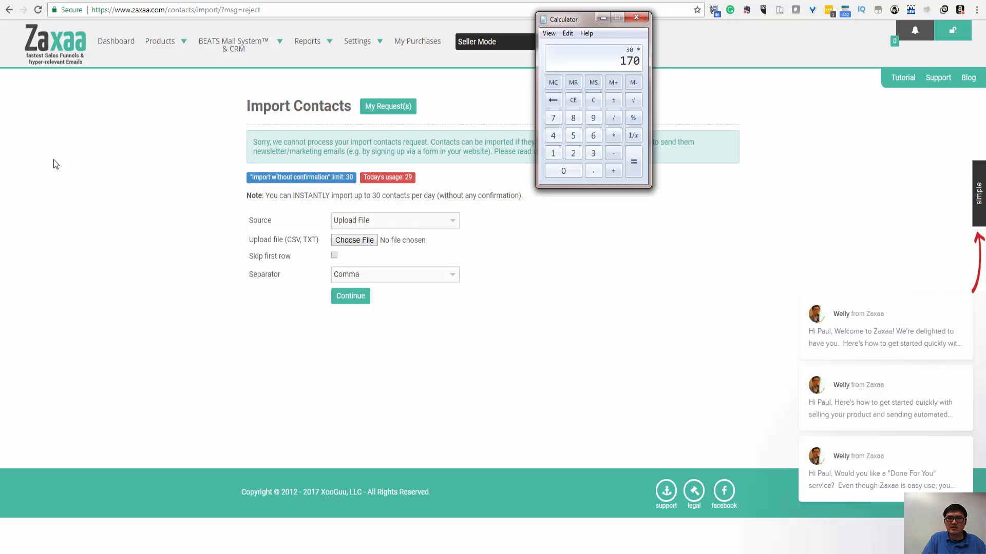
pyautogui.press('Return')
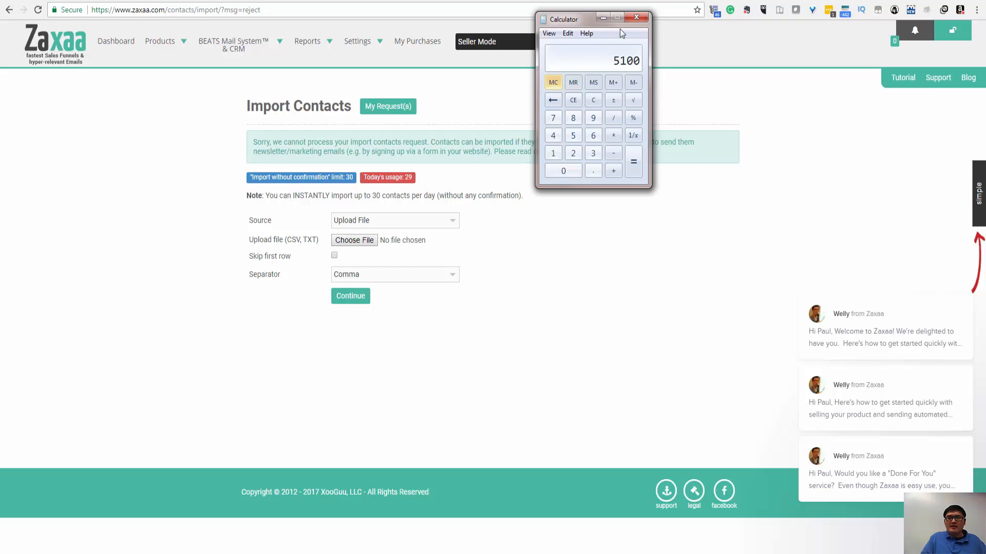
pyautogui.click(641, 20)
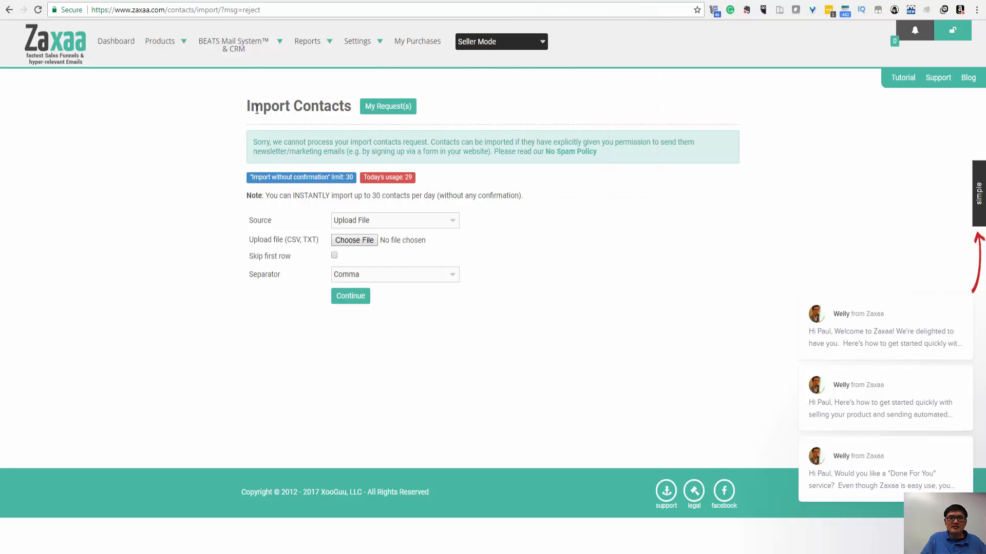
# - Open Contacts Hygiene and look over its search criteria for Broadcast contacts who have not opened or clicked an email
pyautogui.moveTo(244, 45)
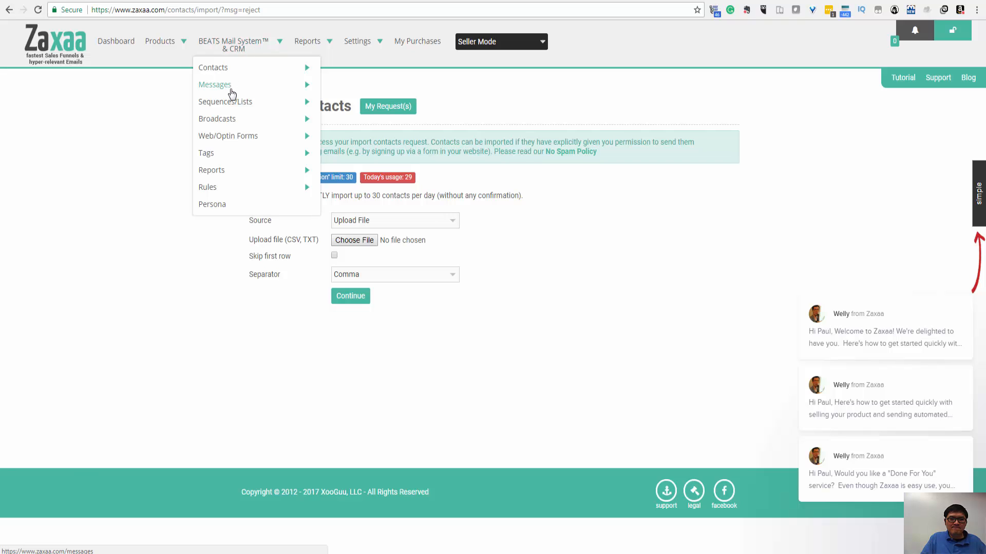
pyautogui.moveTo(234, 113)
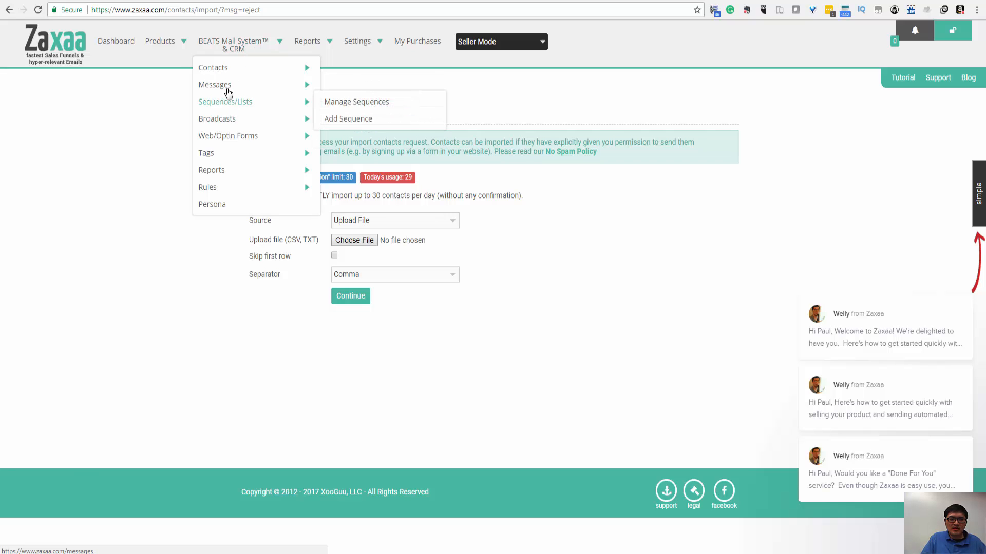
pyautogui.moveTo(235, 70)
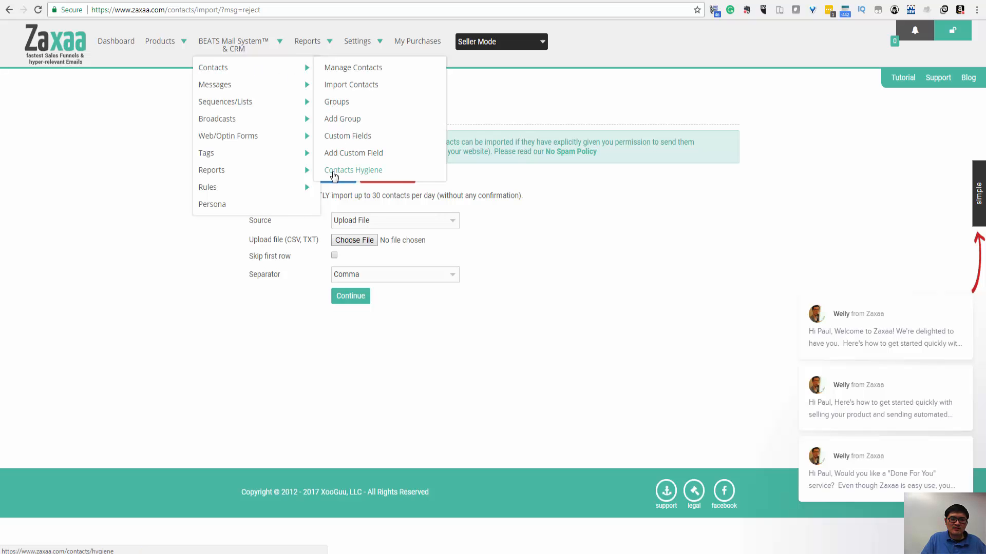
pyautogui.click(335, 171)
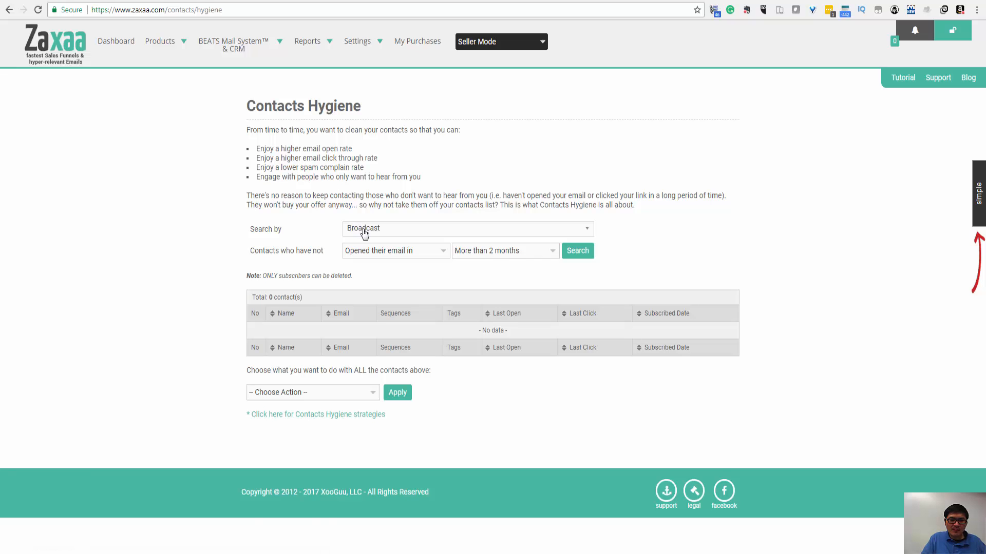
pyautogui.click(386, 252)
pyautogui.click(385, 229)
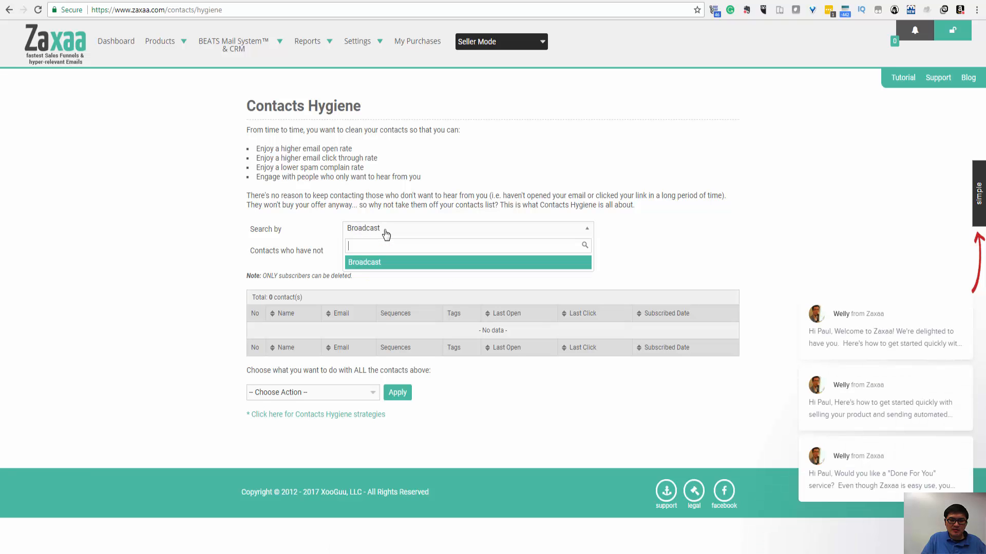
pyautogui.click(379, 263)
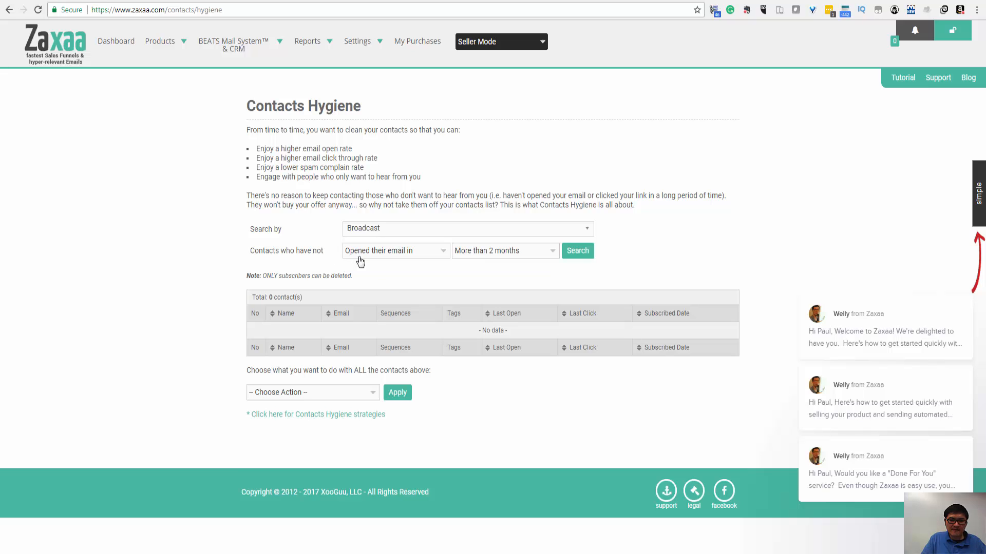
pyautogui.click(366, 257)
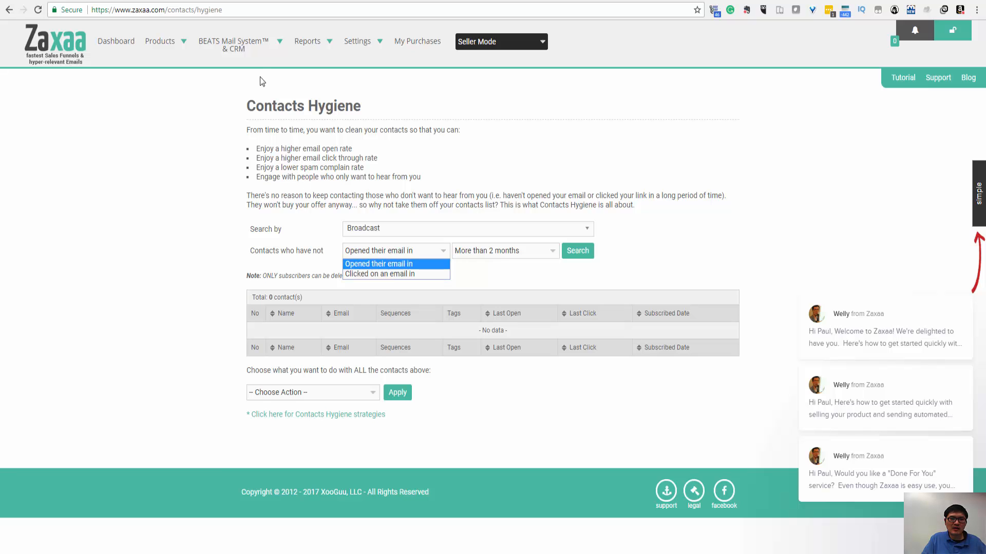
# - Open Manage Sequences, look over the contacts and messages options, and go to Add Message to reach the message editor
pyautogui.click(257, 45)
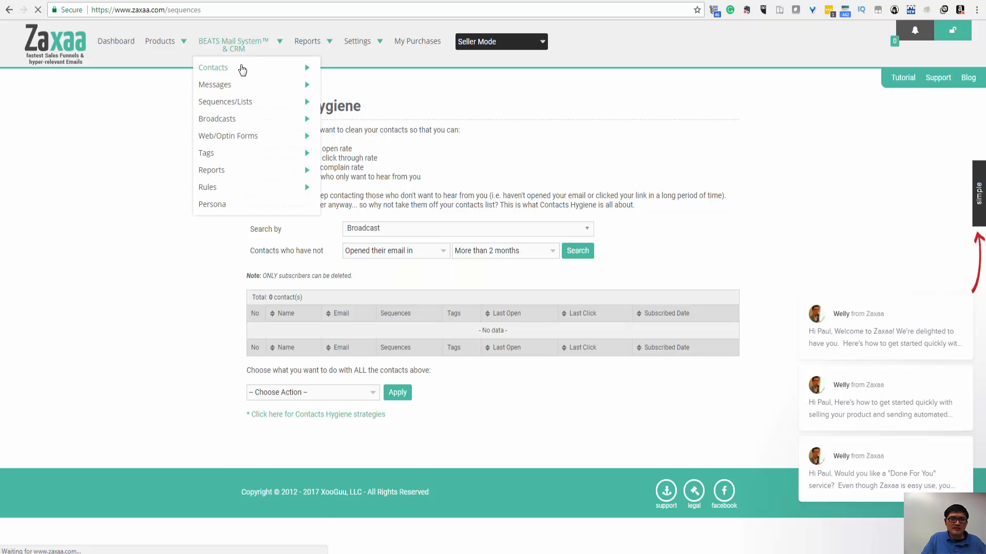
pyautogui.moveTo(267, 45)
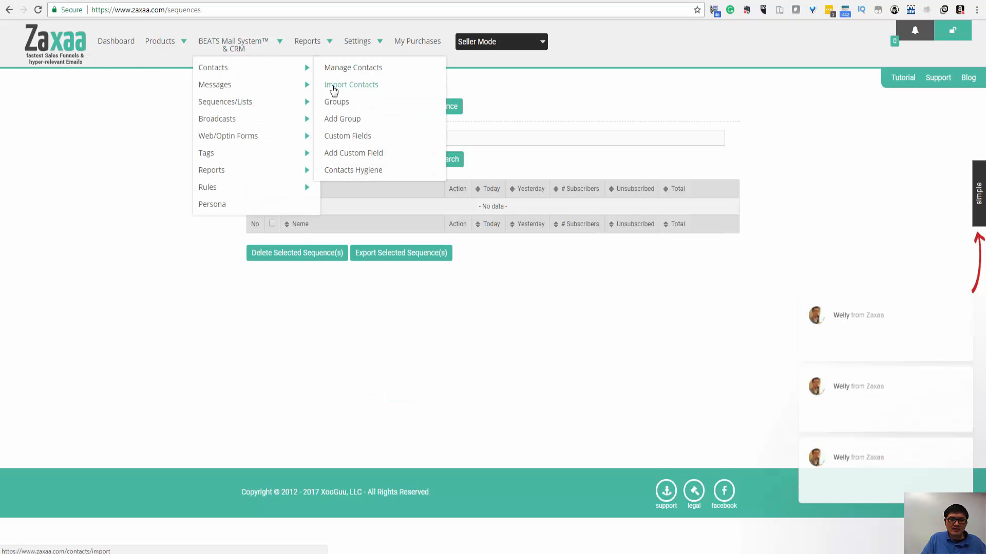
pyautogui.moveTo(285, 90)
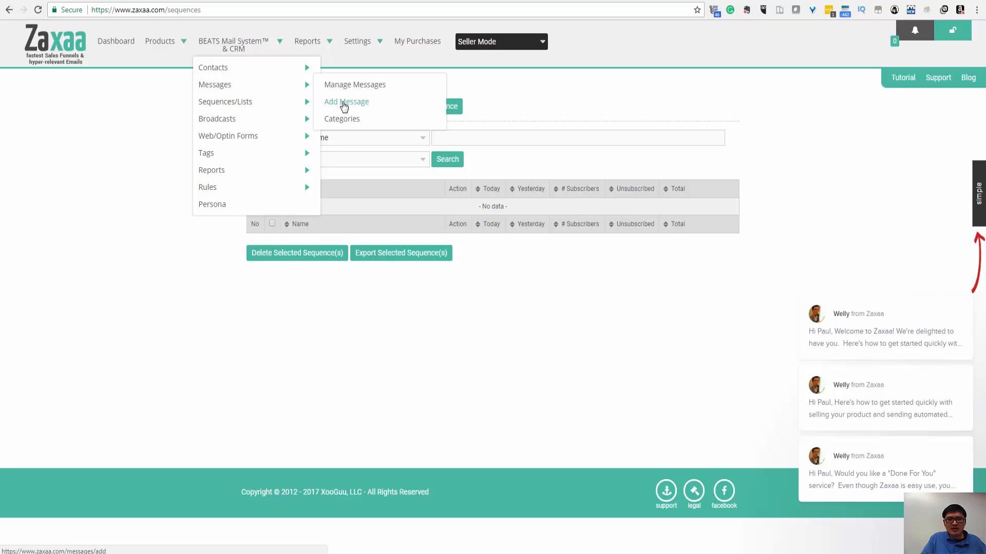
pyautogui.click(343, 106)
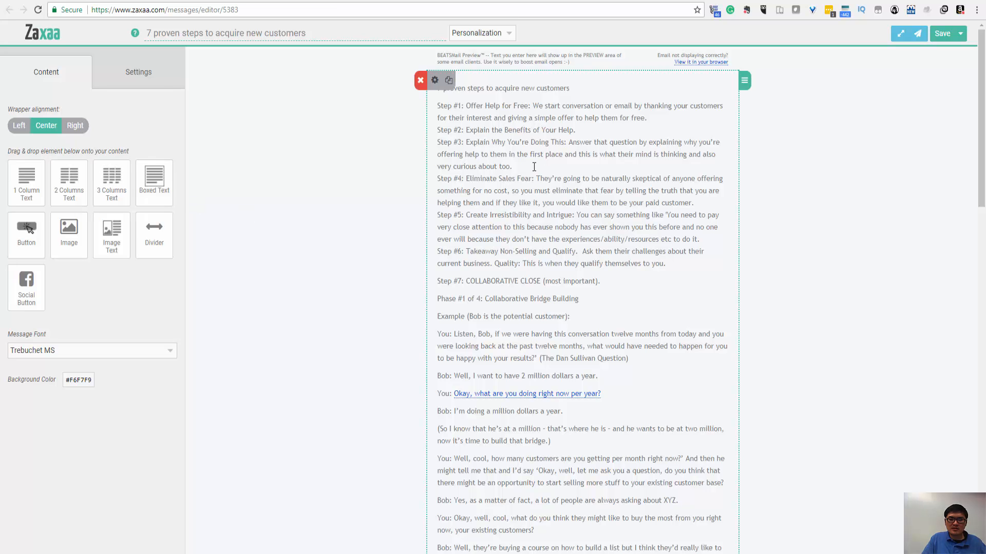
# - Switch to HTML Cleaner and copy the entire "7 proven steps to acquire new customers" article from its visual editor
pyautogui.click(827, 1)
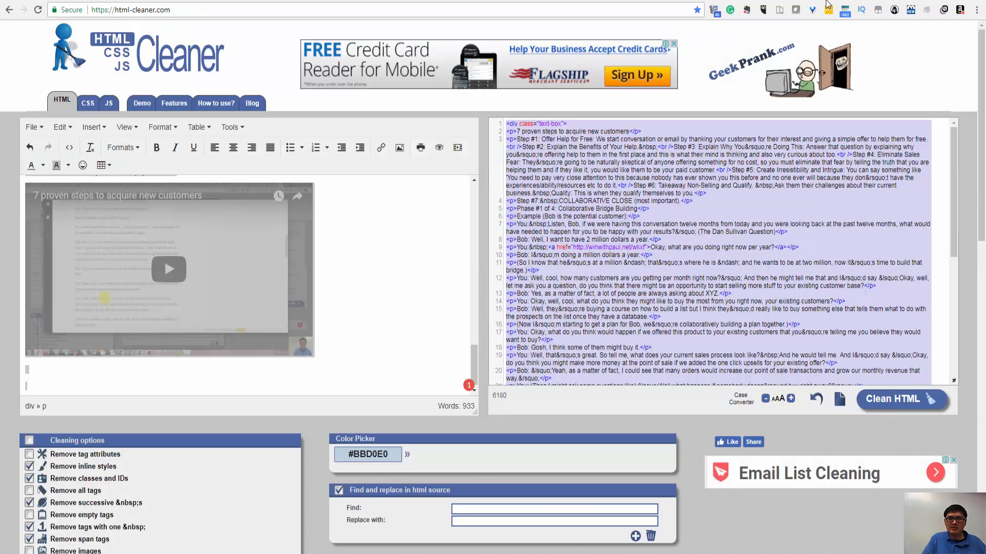
pyautogui.click(379, 240)
pyautogui.hotkey('ctrl', 'a')
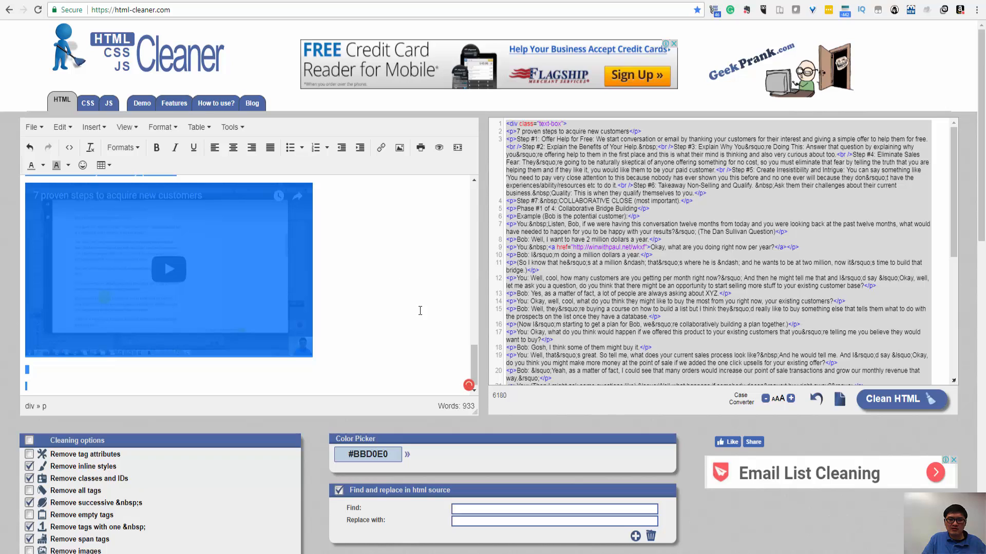
pyautogui.hotkey('ctrl', 'c')
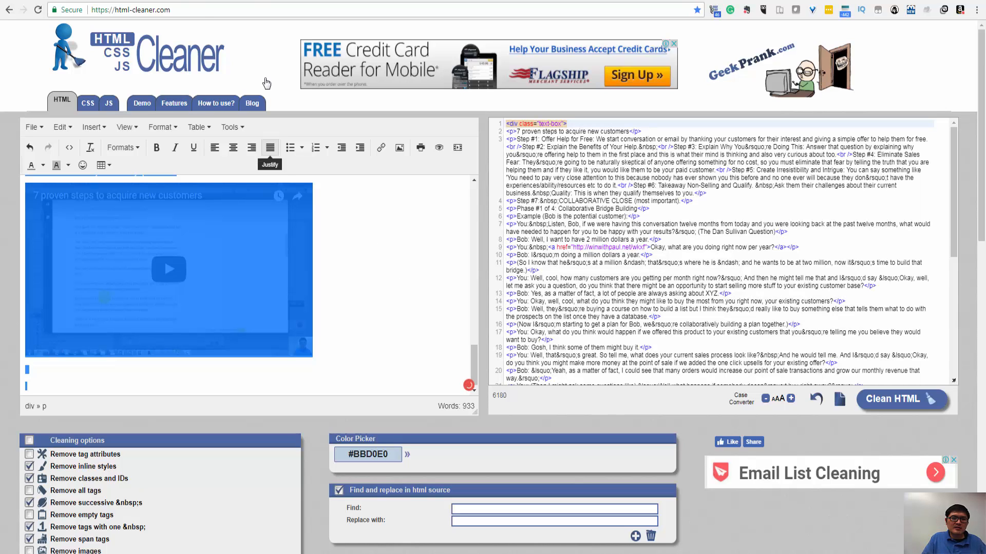
# - Switch back to the Zaxaa message editor and replace the whole message body with the copied article
pyautogui.click(186, 2)
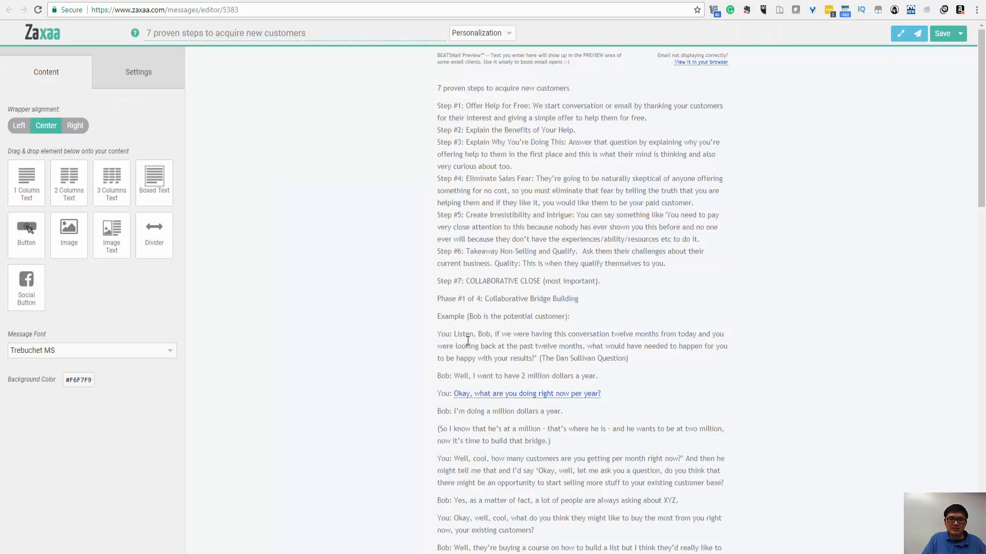
pyautogui.click(565, 295)
pyautogui.hotkey('ctrl', 'a')
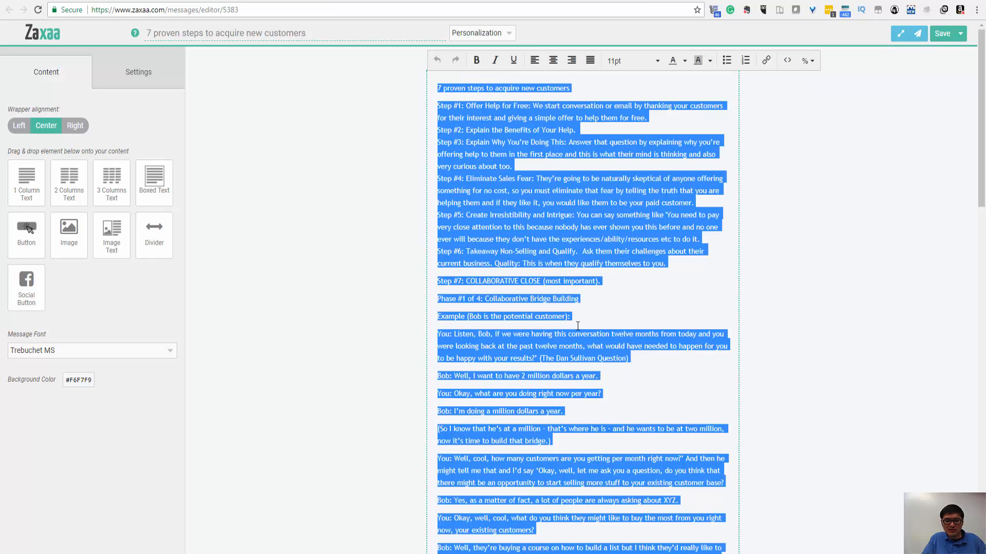
pyautogui.hotkey('ctrl', 'v')
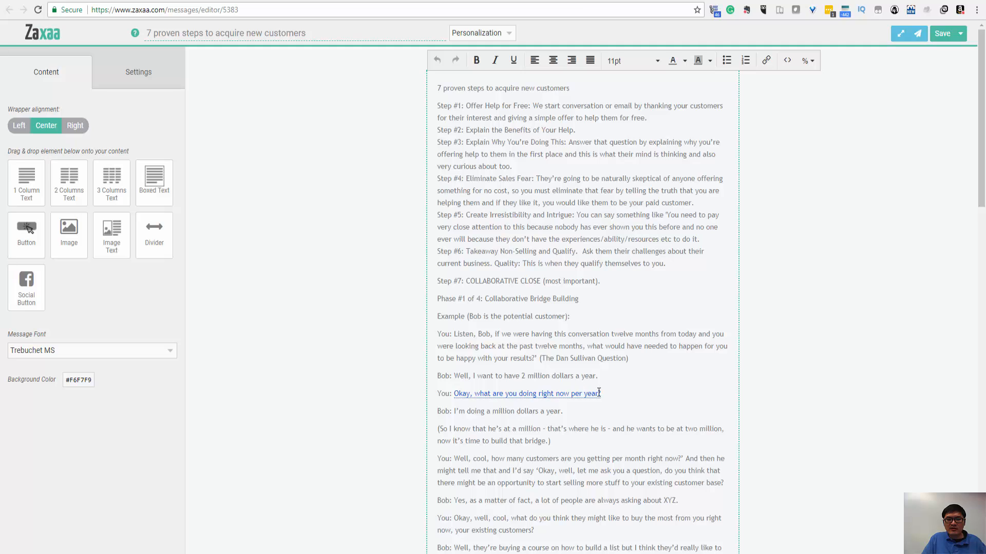
# - Inspect the link settings of "Okay, what are you doing right now per year?" without changing them and return to Manage Sequences
pyautogui.moveTo(601, 393); pyautogui.dragTo(455, 393)
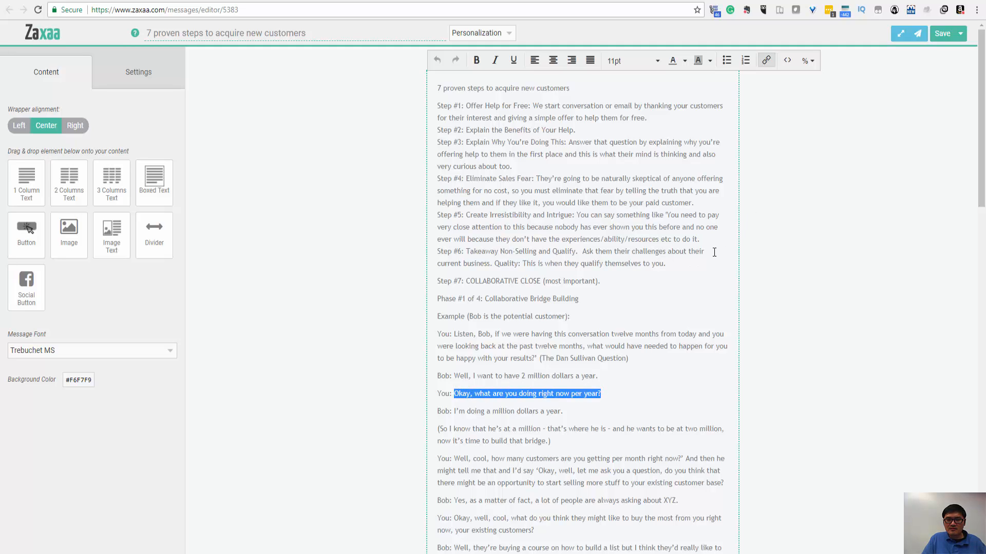
pyautogui.click(766, 61)
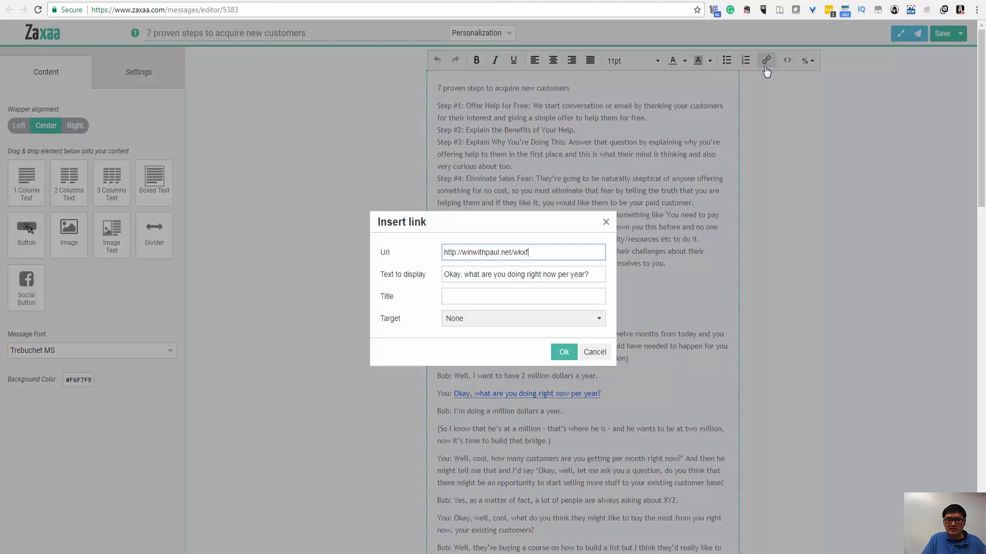
pyautogui.click(594, 354)
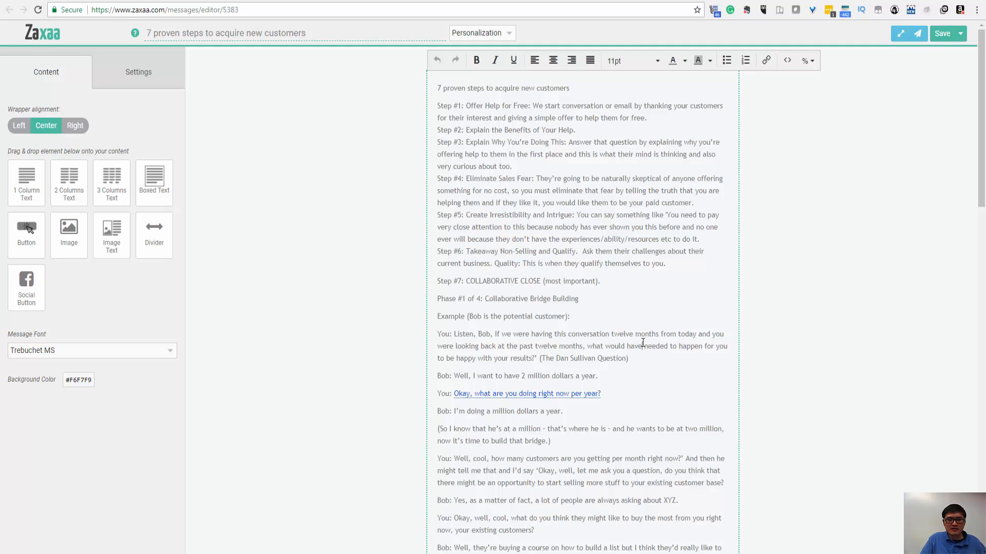
pyautogui.click(252, 292)
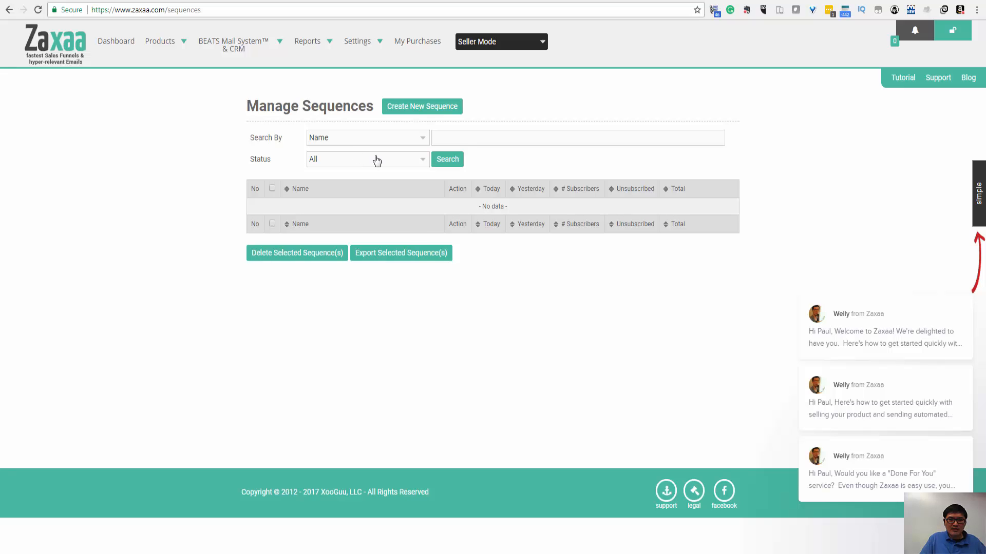
# - Search the sequences by status, first for Active (This sequence will run) and again for Inactive (This sequence will NOT run)
pyautogui.click(378, 137)
pyautogui.click(377, 150)
pyautogui.click(377, 158)
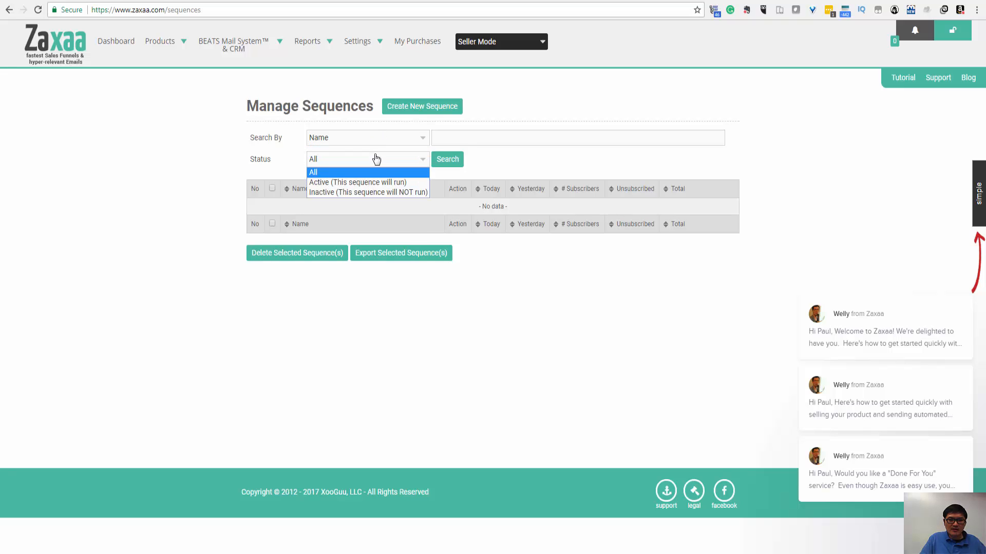
pyautogui.click(367, 182)
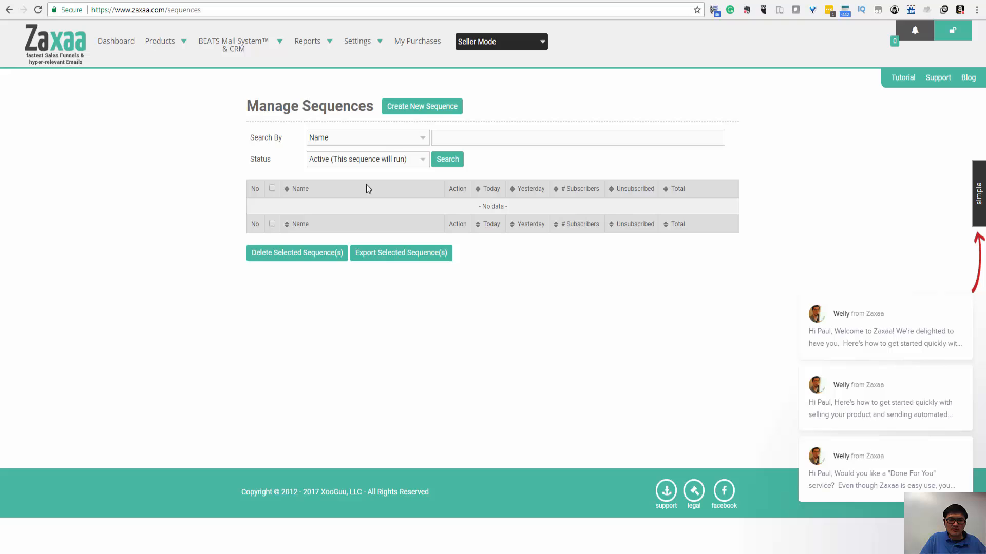
pyautogui.click(451, 163)
pyautogui.click(402, 164)
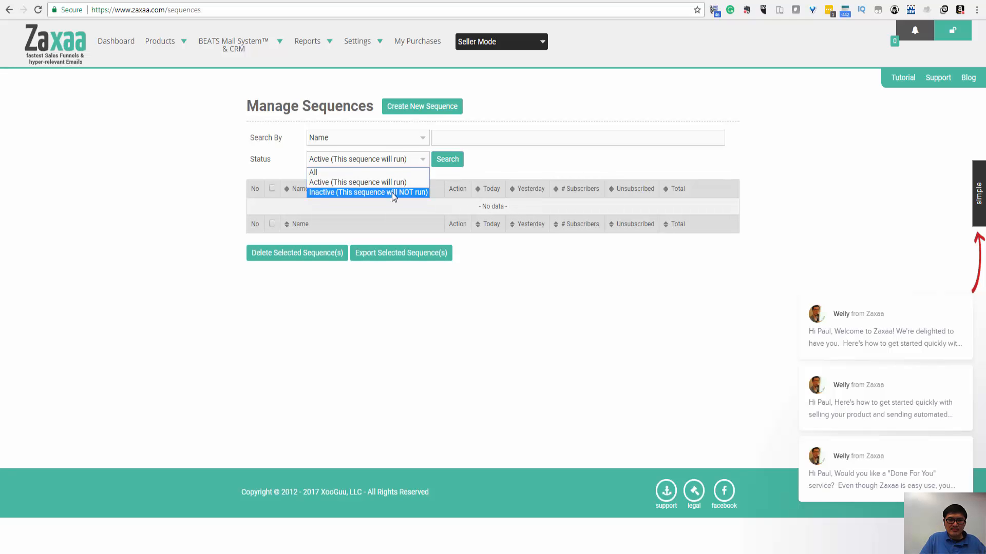
pyautogui.click(392, 193)
pyautogui.click(436, 159)
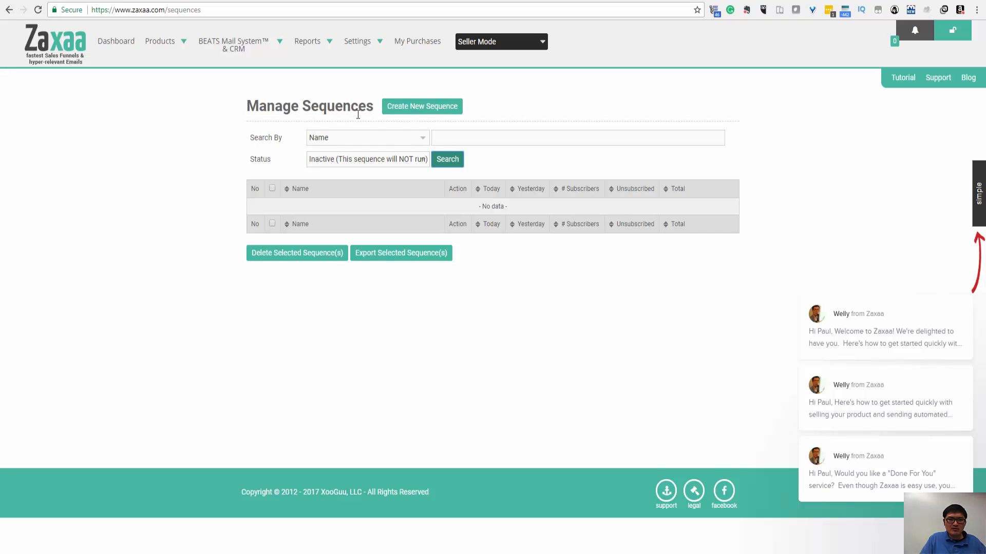
# - Go to Manage Broadcasts and check which Search By options are offered
pyautogui.moveTo(237, 50)
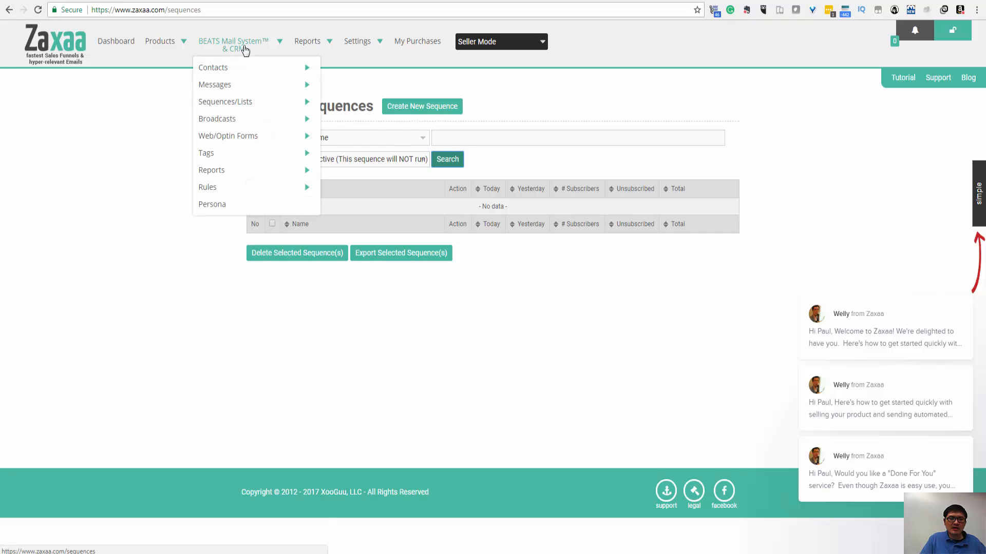
pyautogui.moveTo(319, 133)
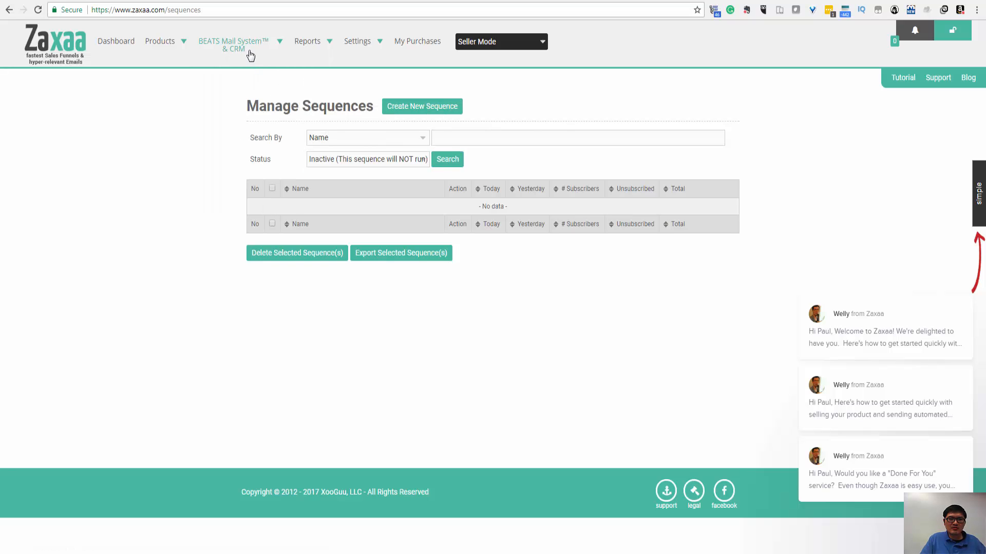
pyautogui.moveTo(278, 119)
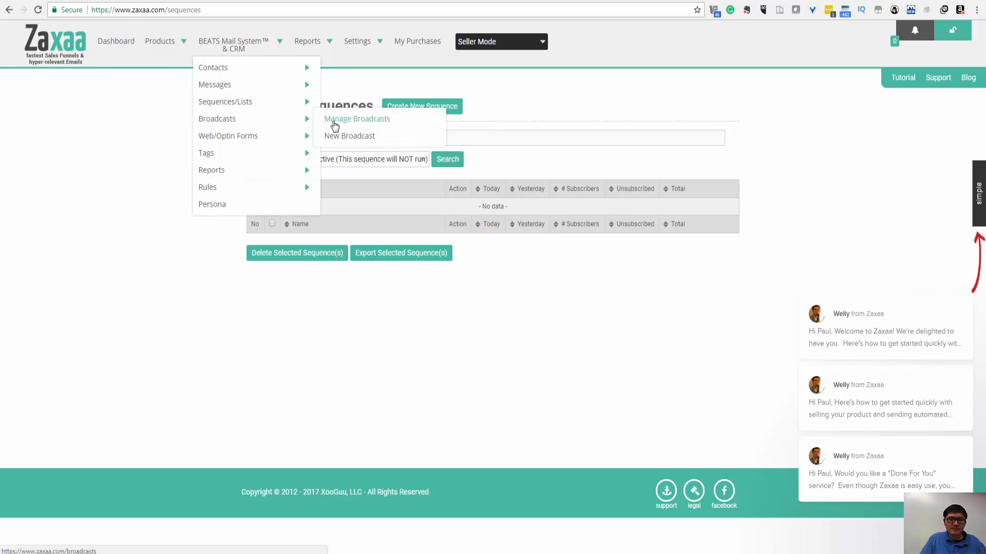
pyautogui.click(334, 124)
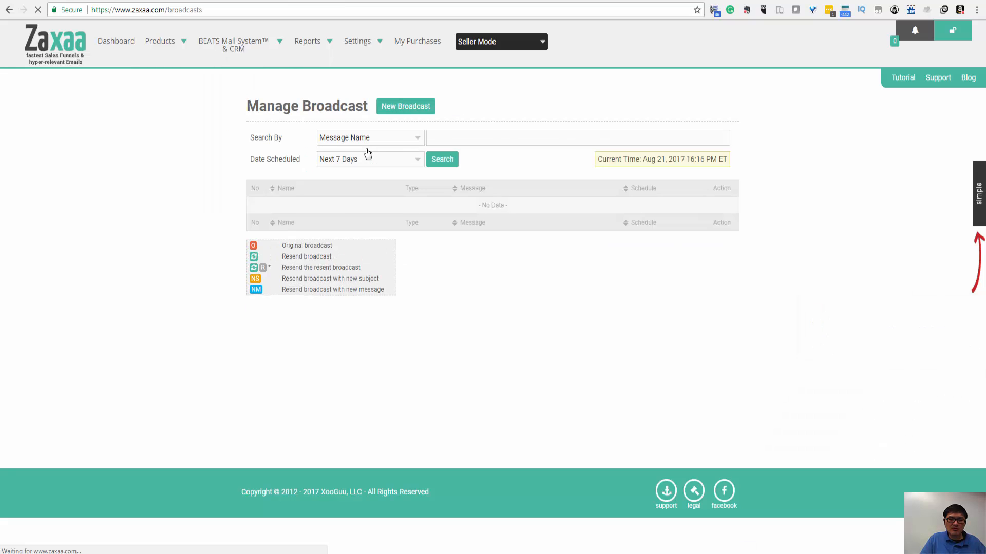
pyautogui.click(402, 141)
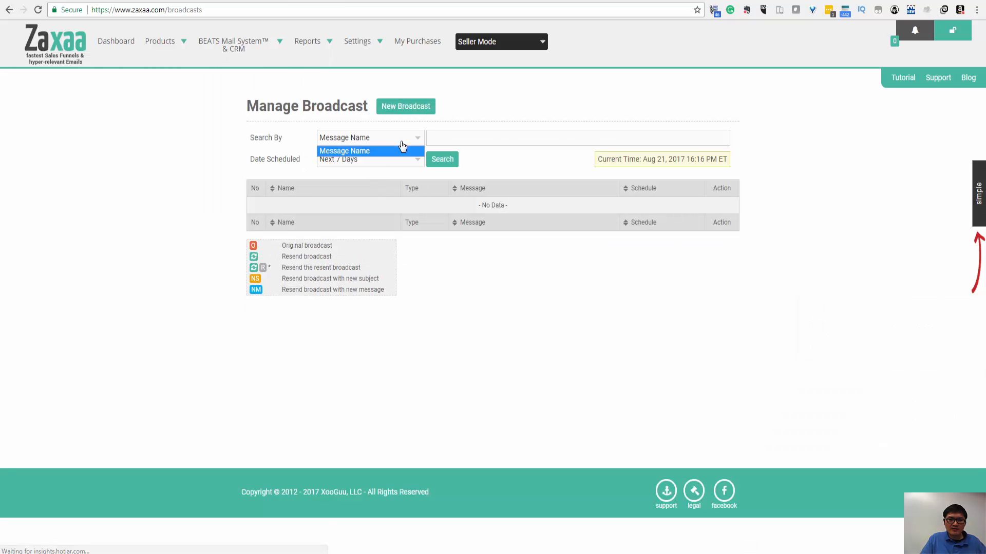
pyautogui.click(403, 146)
# - Search broadcasts for all scheduled dates, view the message "7 Proven Steps To Acquire New Customers" and return to Manage Broadcast
pyautogui.click(397, 161)
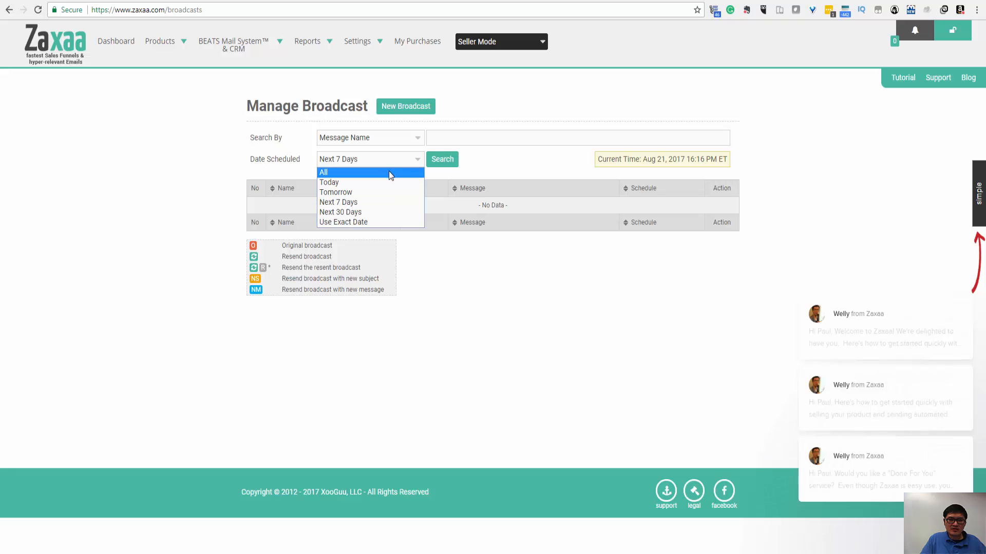
pyautogui.click(390, 170)
pyautogui.click(446, 163)
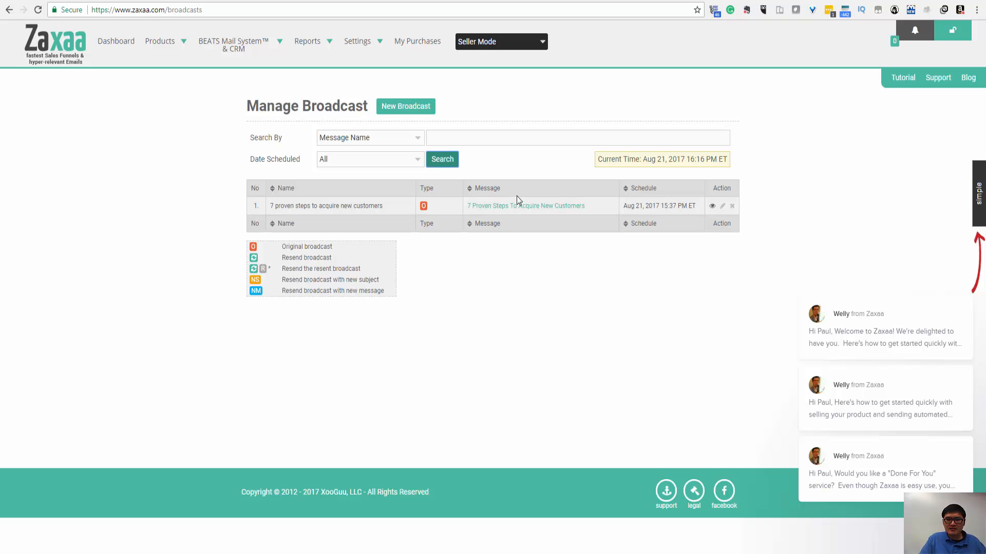
pyautogui.click(524, 206)
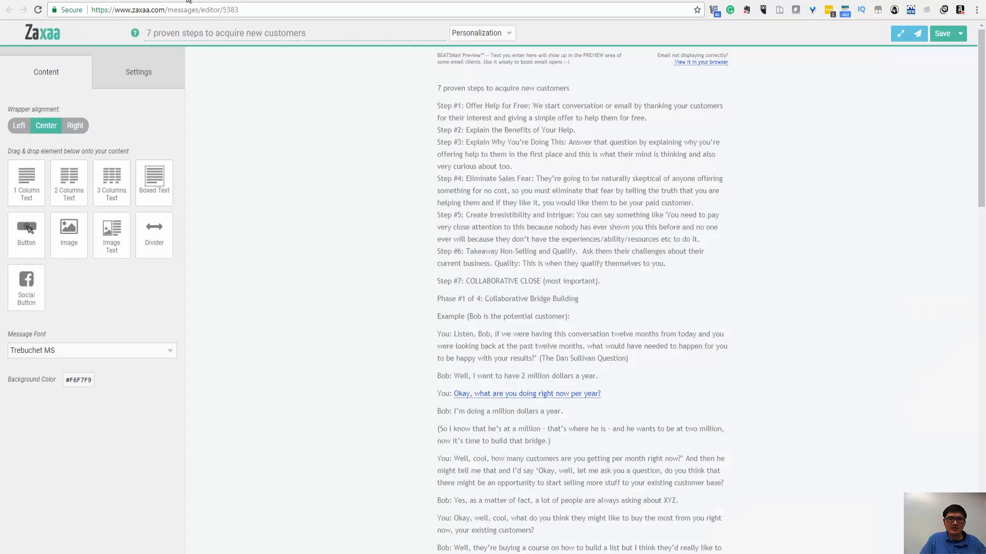
pyautogui.click(168, 0)
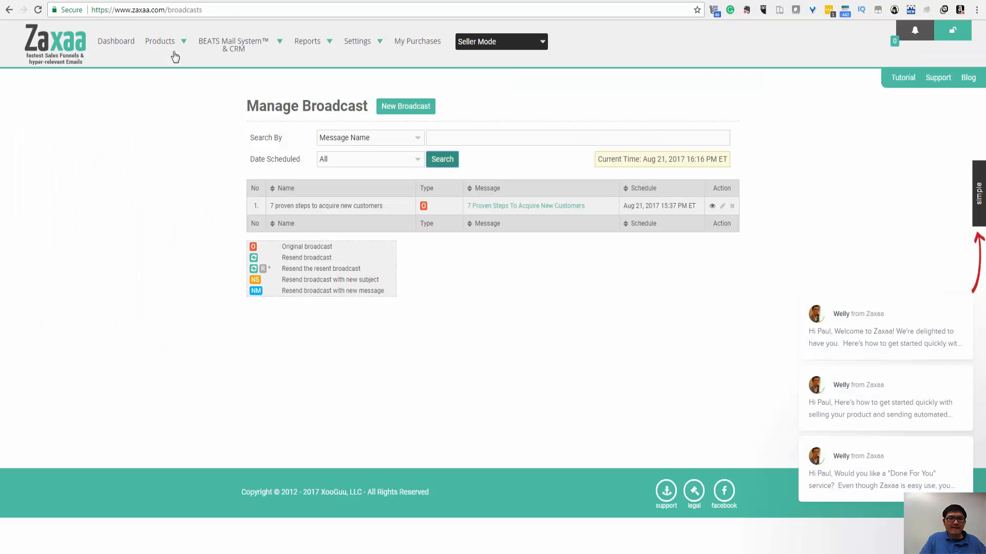
# - Start a new web form and name it after the coach
pyautogui.moveTo(246, 42)
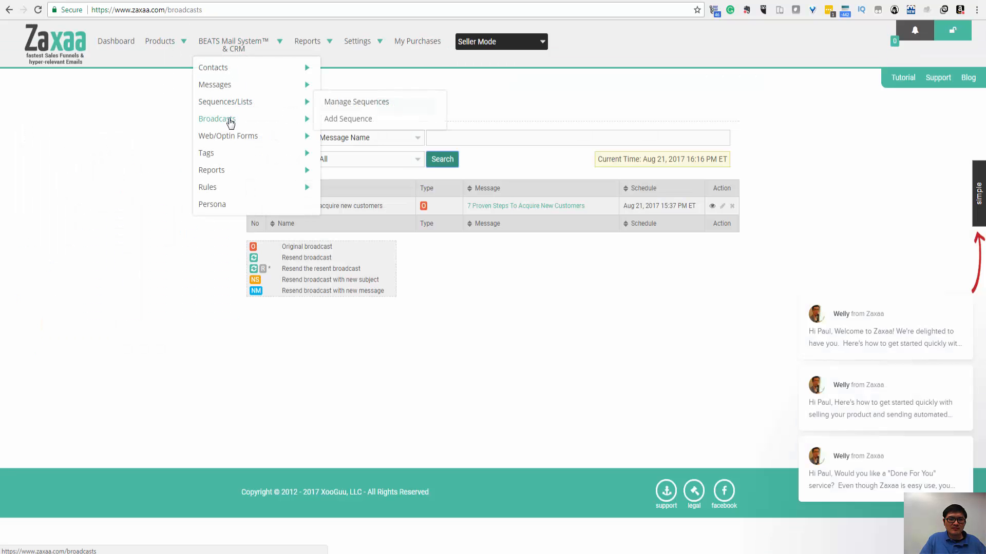
pyautogui.moveTo(238, 139)
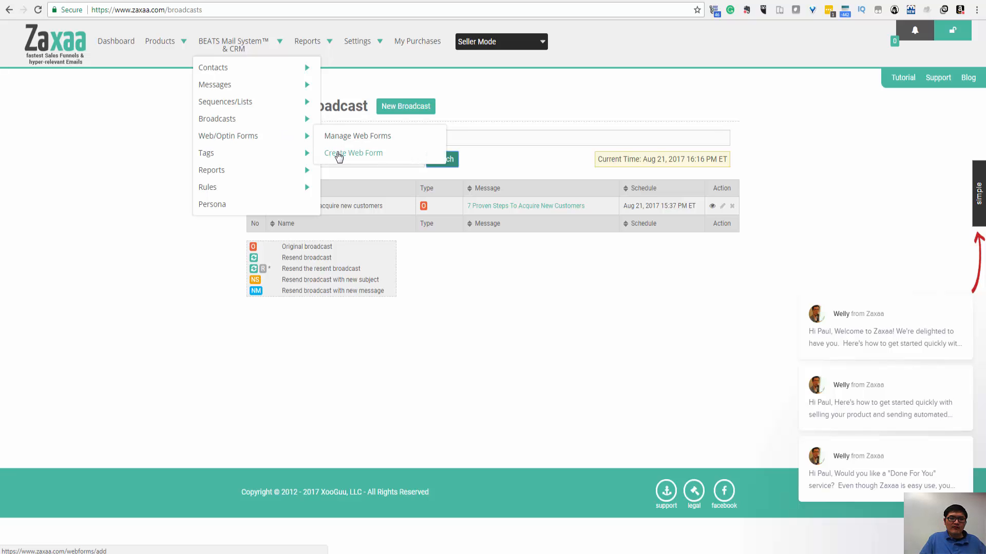
pyautogui.click(339, 156)
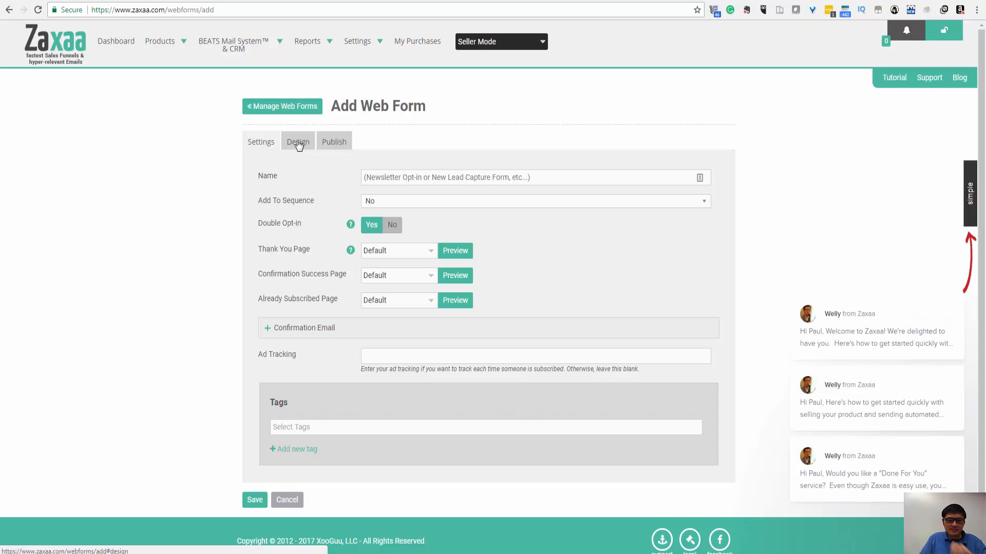
pyautogui.click(365, 175)
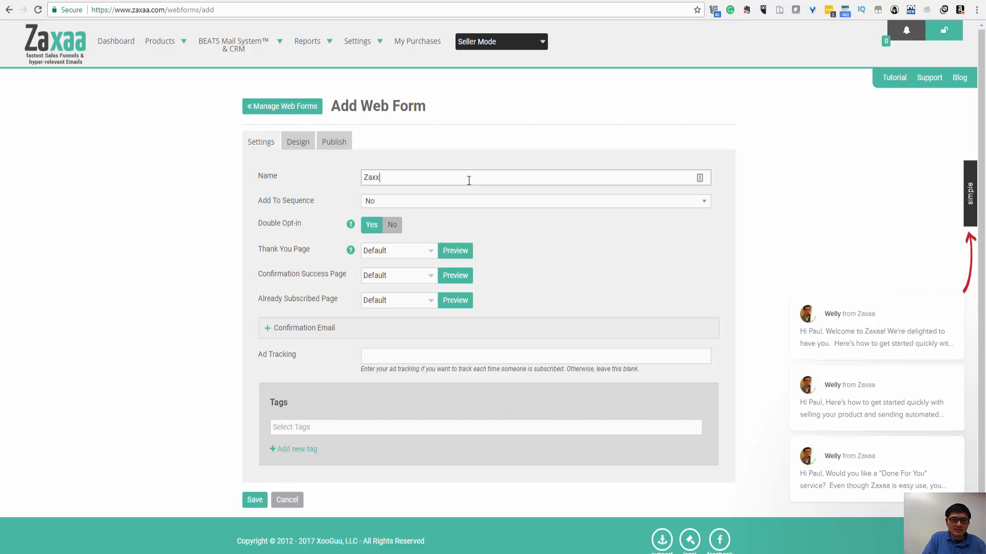
pyautogui.write('Subscription')
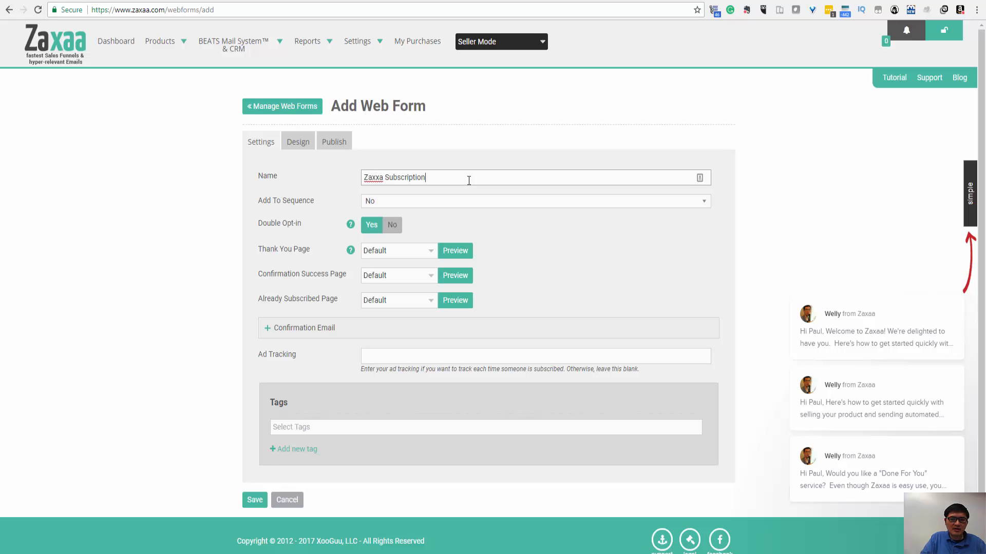
pyautogui.moveTo(465, 181); pyautogui.dragTo(180, 183)
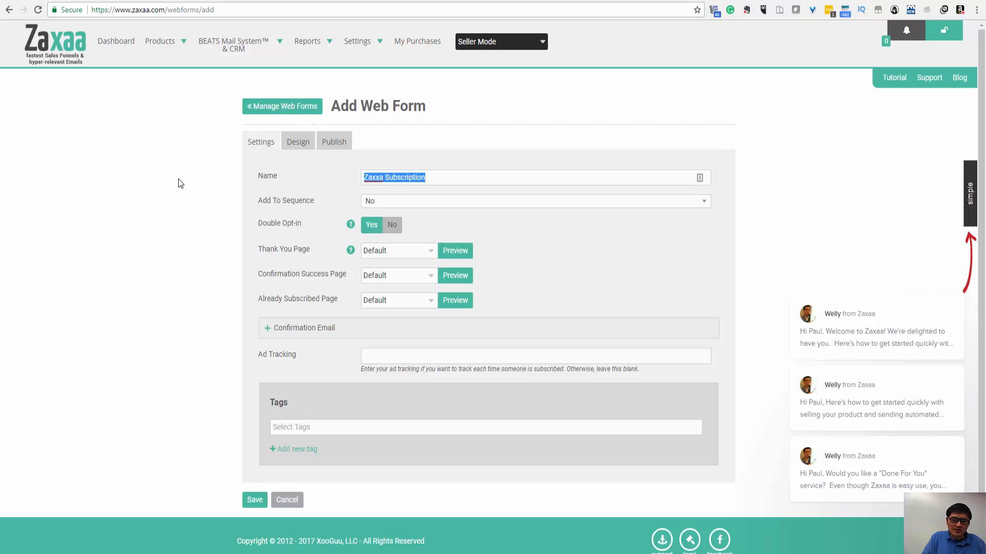
pyautogui.write('Coach Paul')
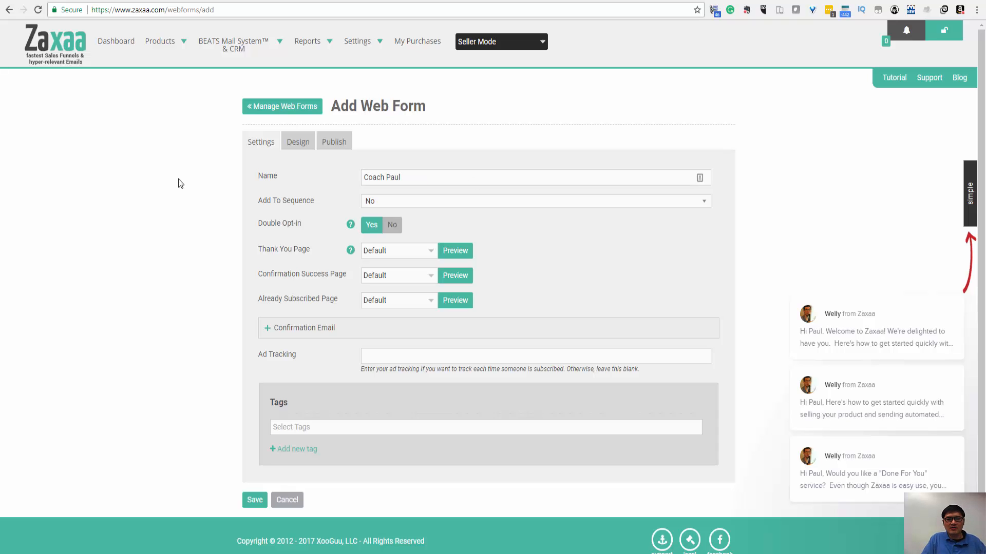
# - Check the Add To Sequence choices and examine the editable headline and email field in the web form's design without changing them
pyautogui.click(398, 206)
pyautogui.click(399, 205)
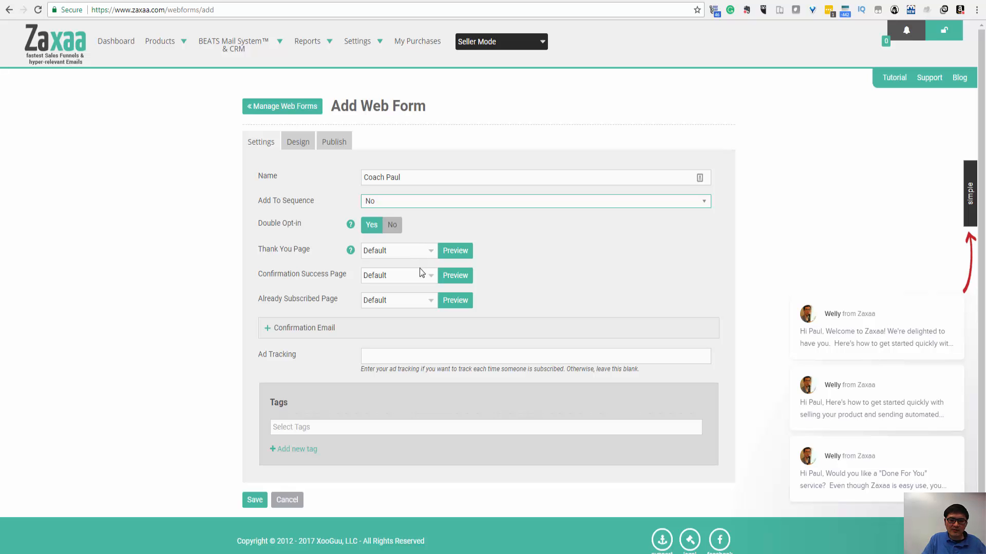
pyautogui.click(298, 143)
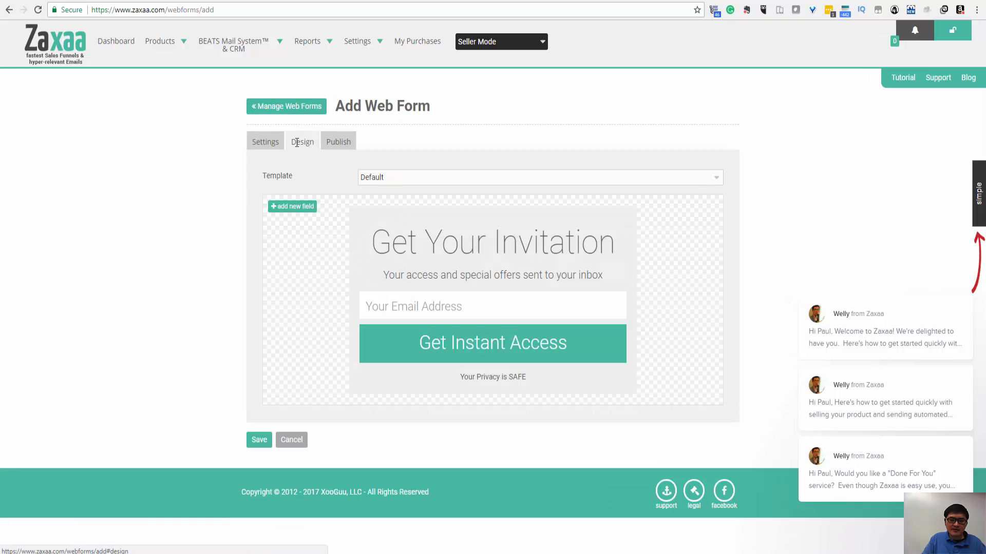
pyautogui.click(416, 246)
pyautogui.tripleClick(405, 245)
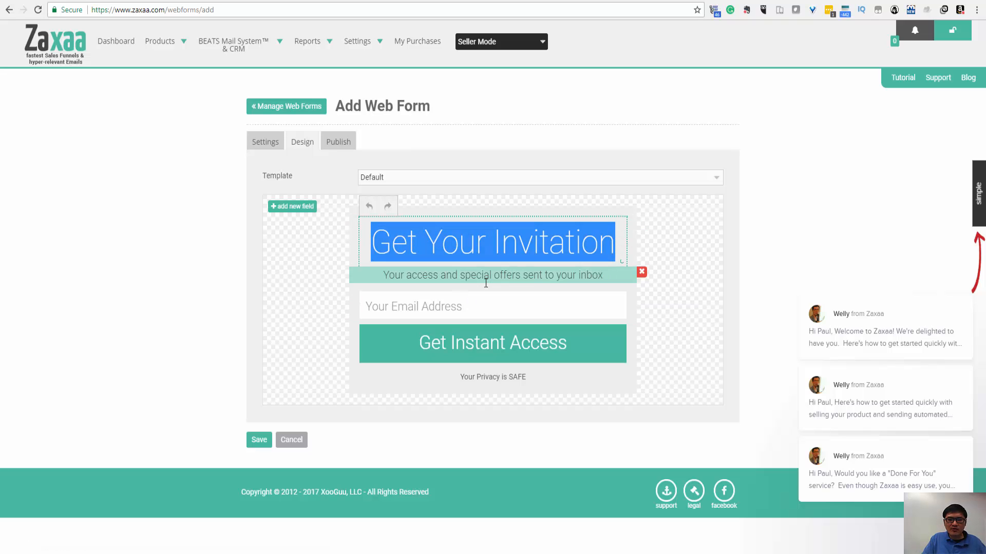
pyautogui.click(446, 312)
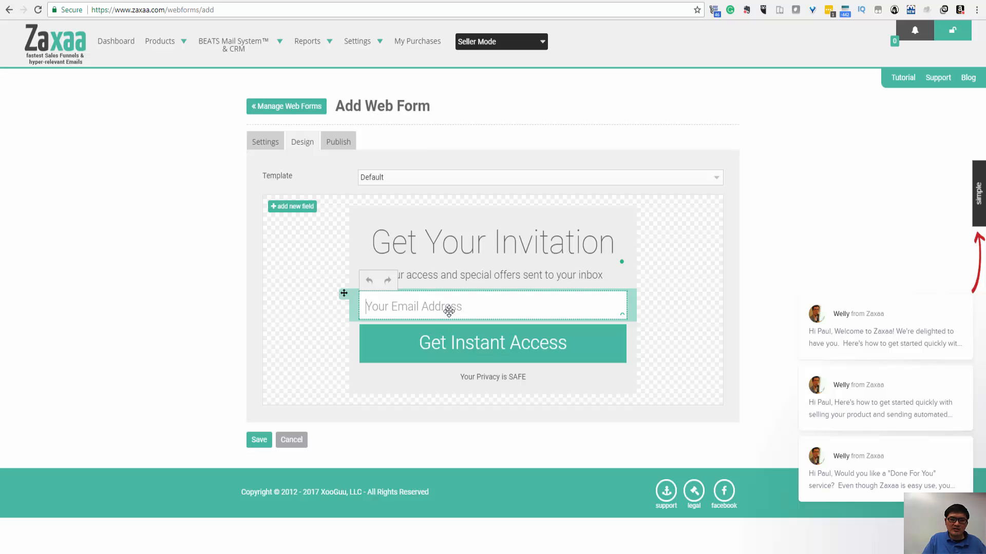
# - Save the new web form, set its Double Opt-in to No and save the form again
pyautogui.click(339, 142)
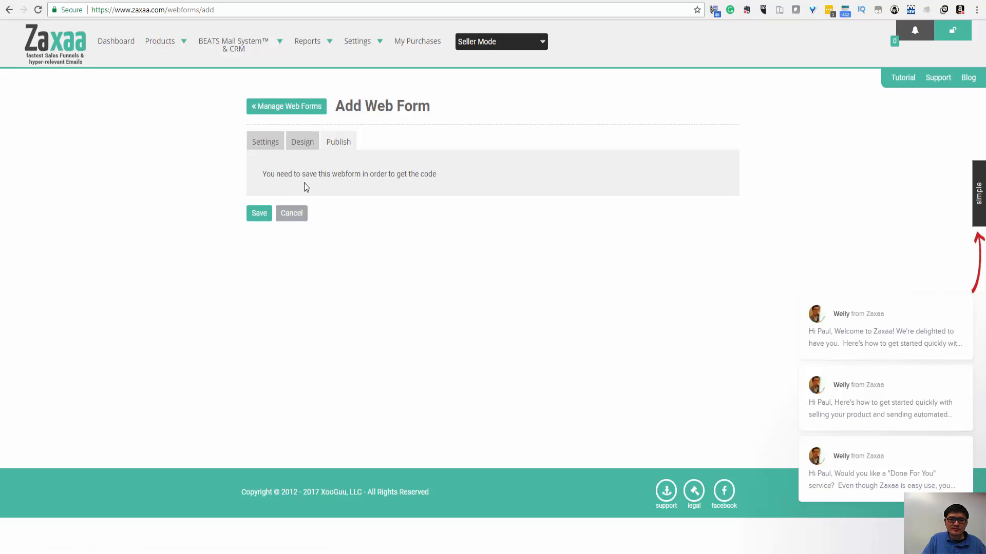
pyautogui.click(270, 213)
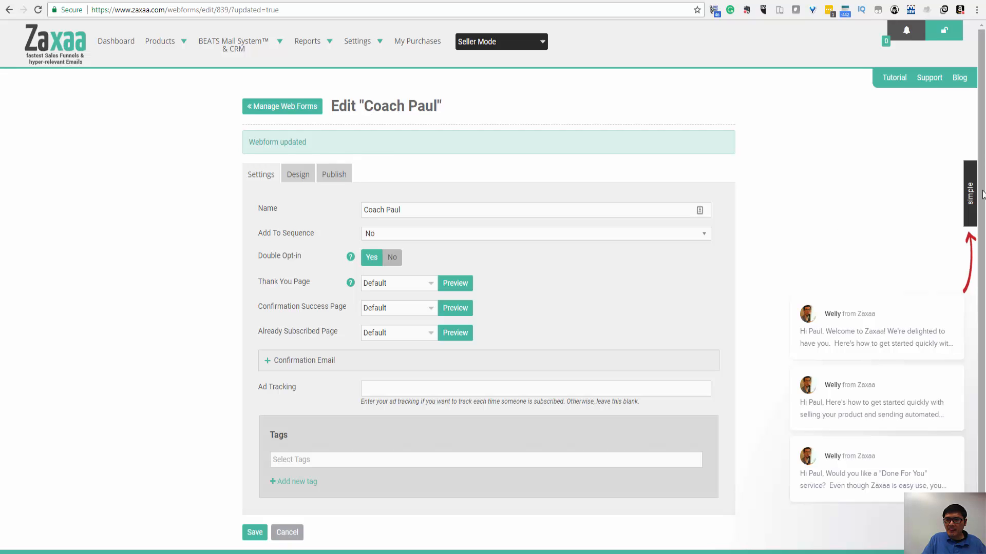
pyautogui.moveTo(982, 198); pyautogui.dragTo(984, 241)
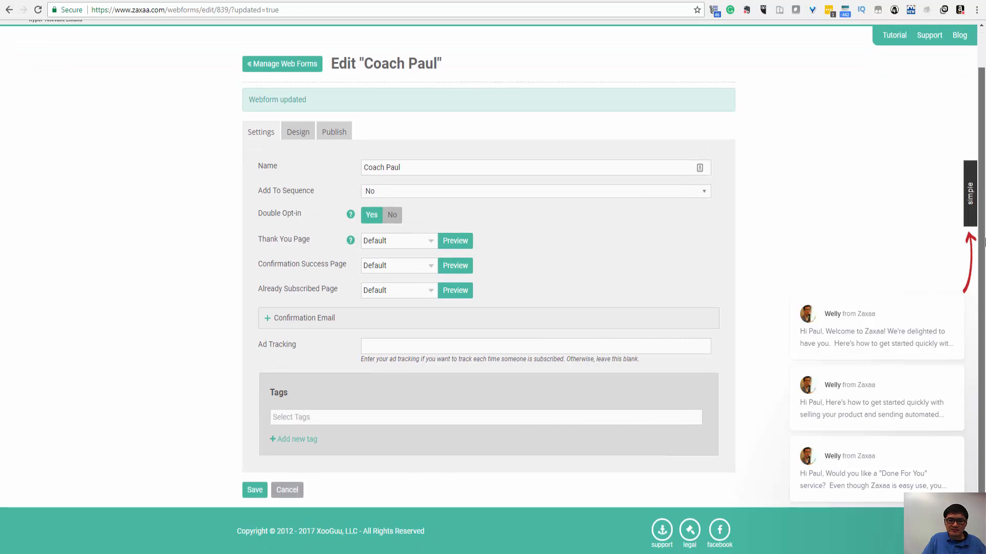
pyautogui.scroll(2, 984, 190)
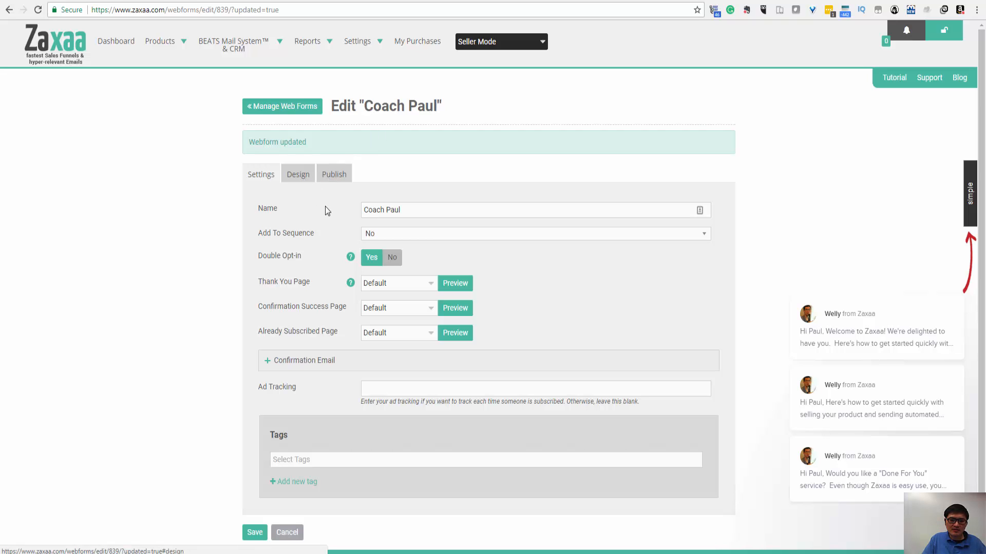
pyautogui.click(393, 262)
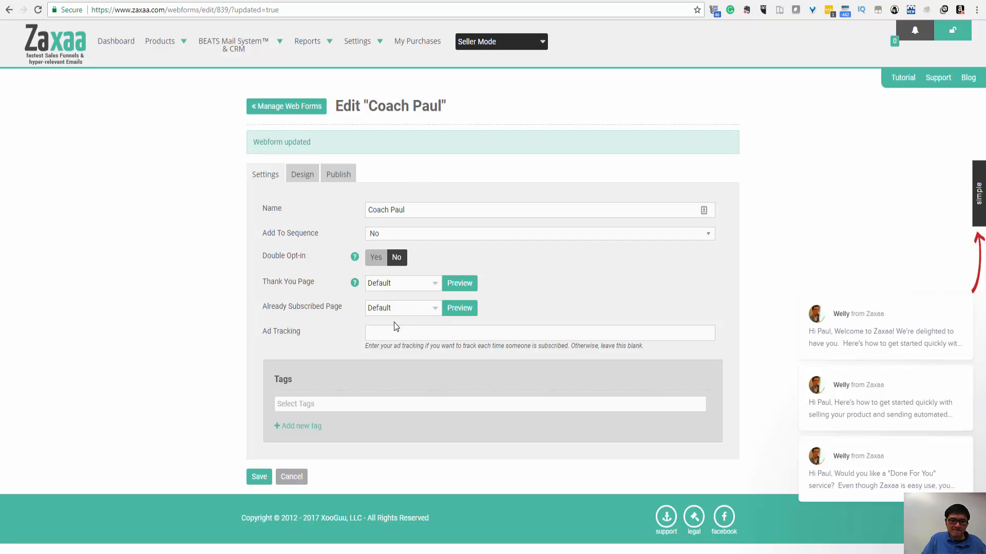
pyautogui.click(259, 478)
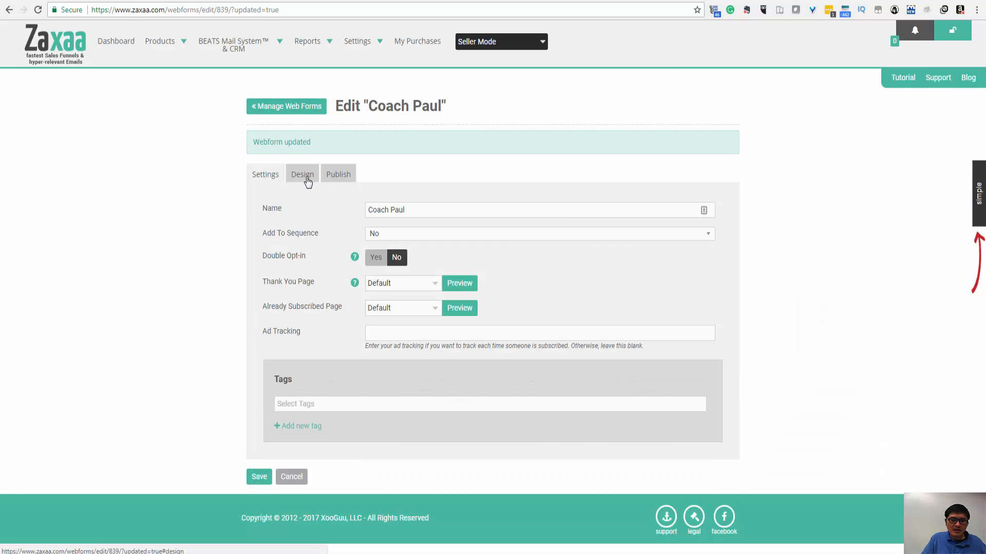
# - Check the web form's template choices and select the entire General Web Form code from its publishing options
pyautogui.click(304, 177)
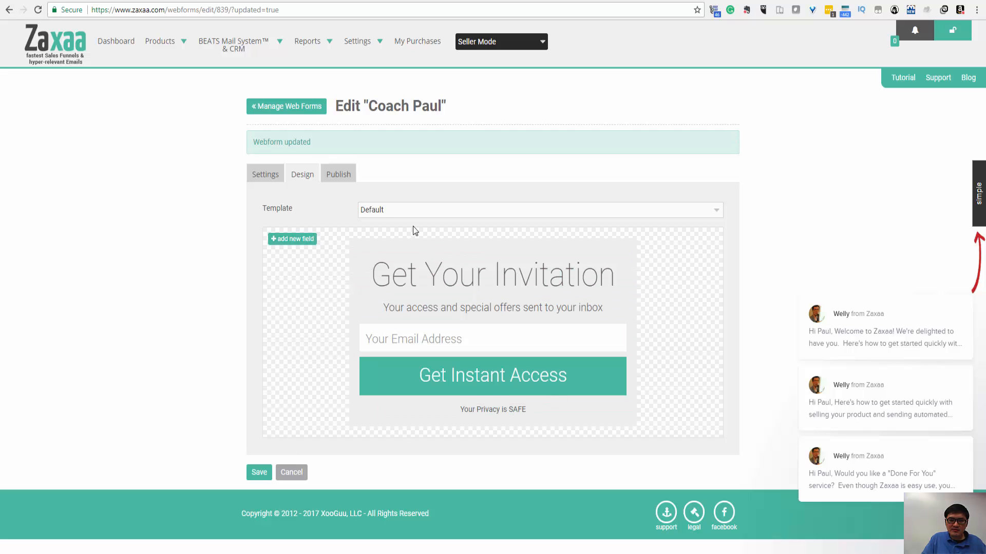
pyautogui.click(390, 212)
pyautogui.click(392, 213)
pyautogui.click(347, 178)
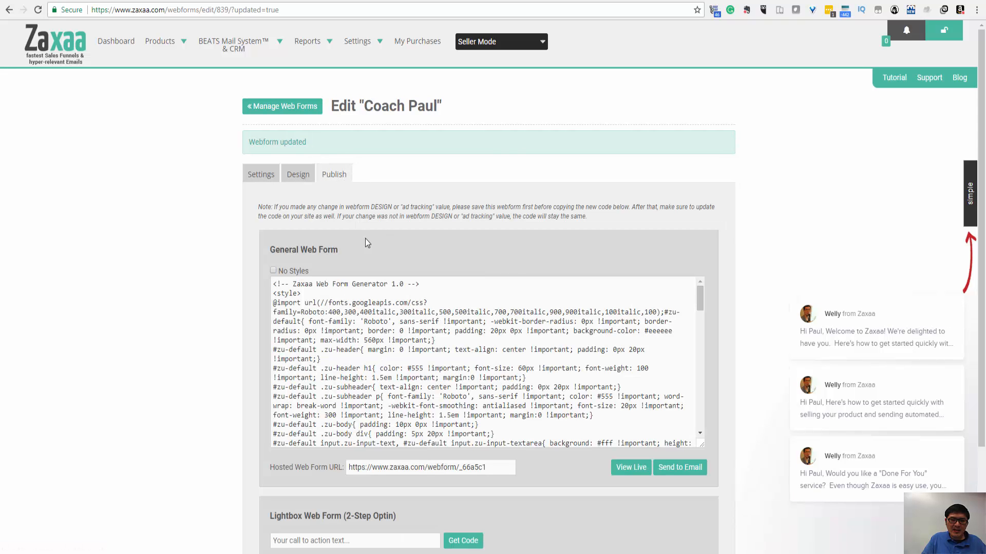
pyautogui.click(372, 365)
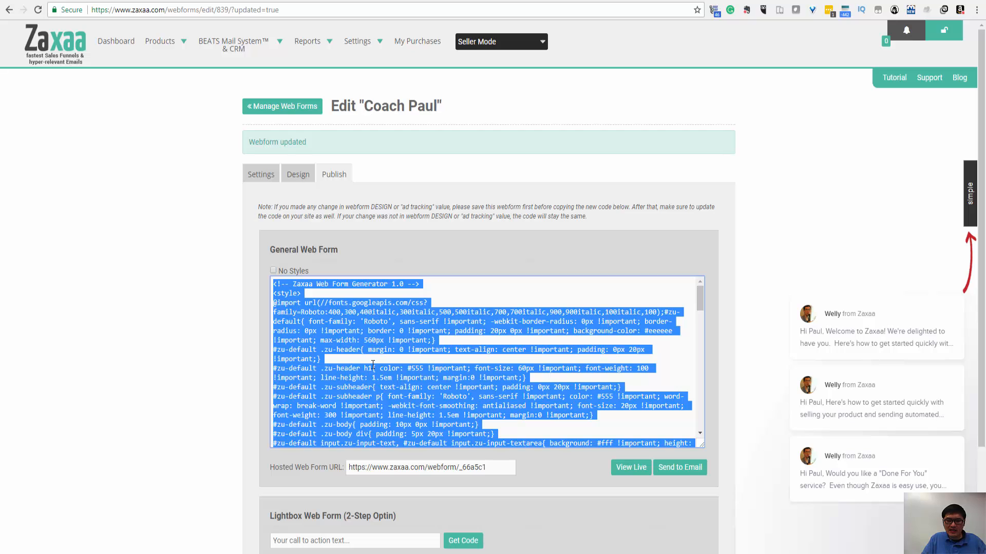
# - Switch to the WordPress admin site and log back in with the prefilled credentials
pyautogui.moveTo(357, 41)
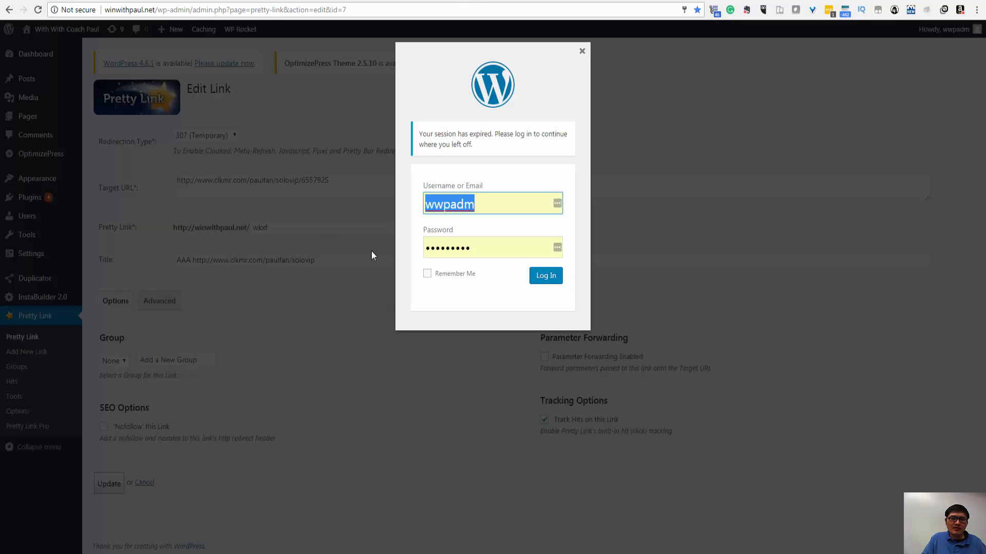
pyautogui.click(543, 276)
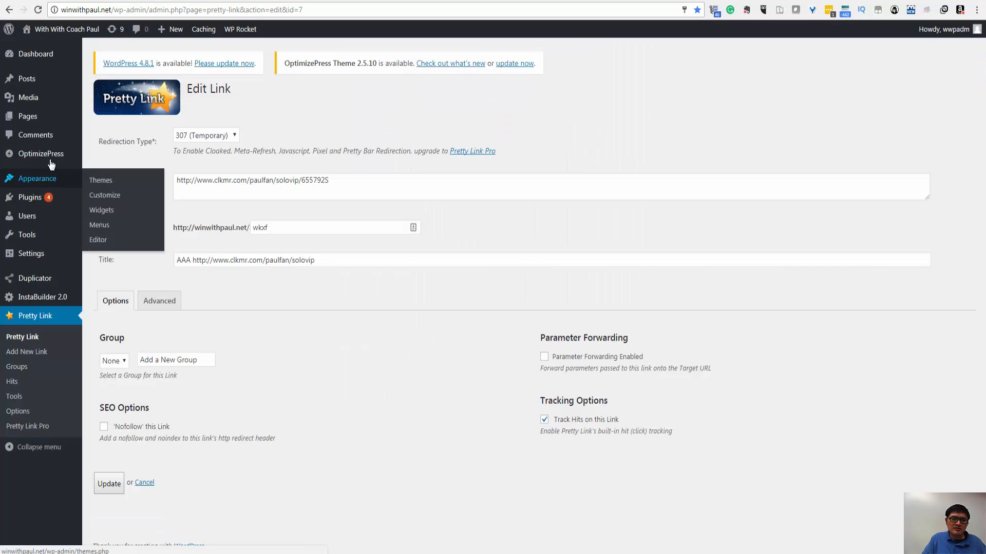
# - Find the "sq1 - reg exit" page among all the site's pages and open it in the OptimizePress Live Editor
pyautogui.moveTo(36, 118)
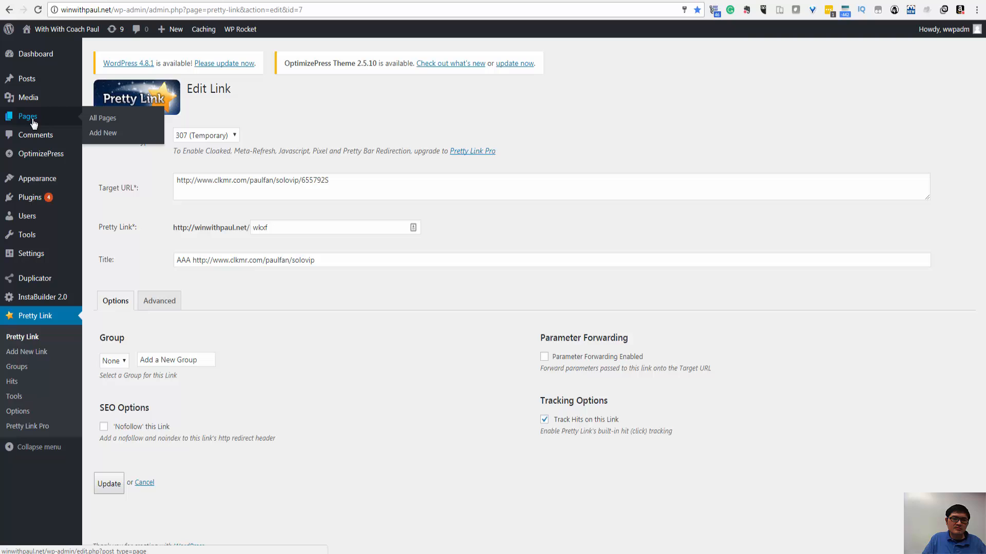
pyautogui.click(96, 123)
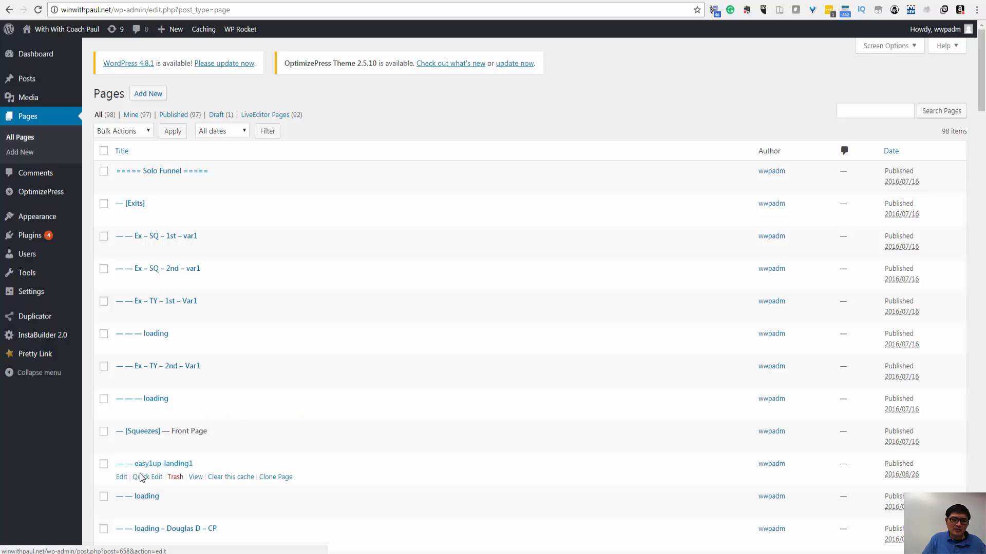
pyautogui.scroll(-1, 242, 386)
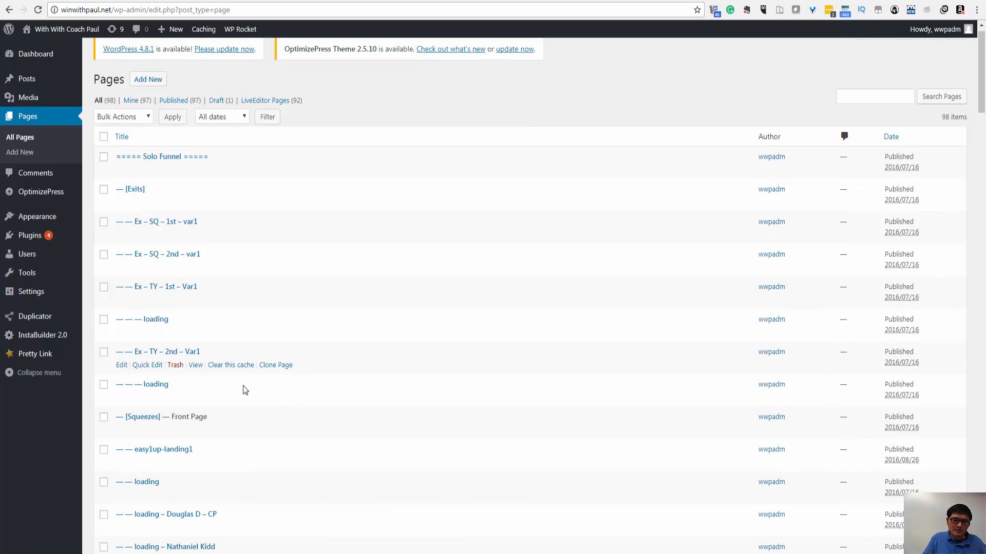
pyautogui.scroll(-4, 242, 386)
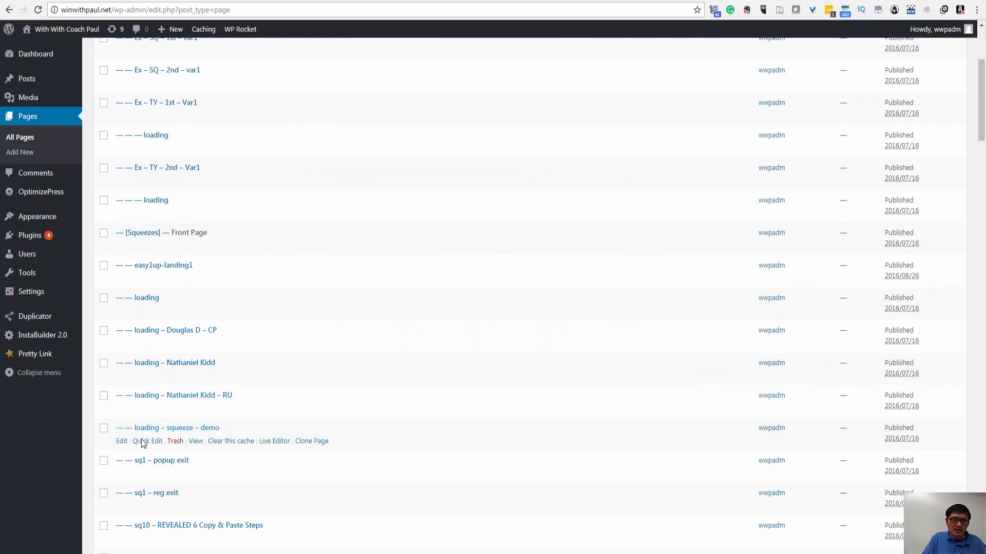
pyautogui.click(121, 507)
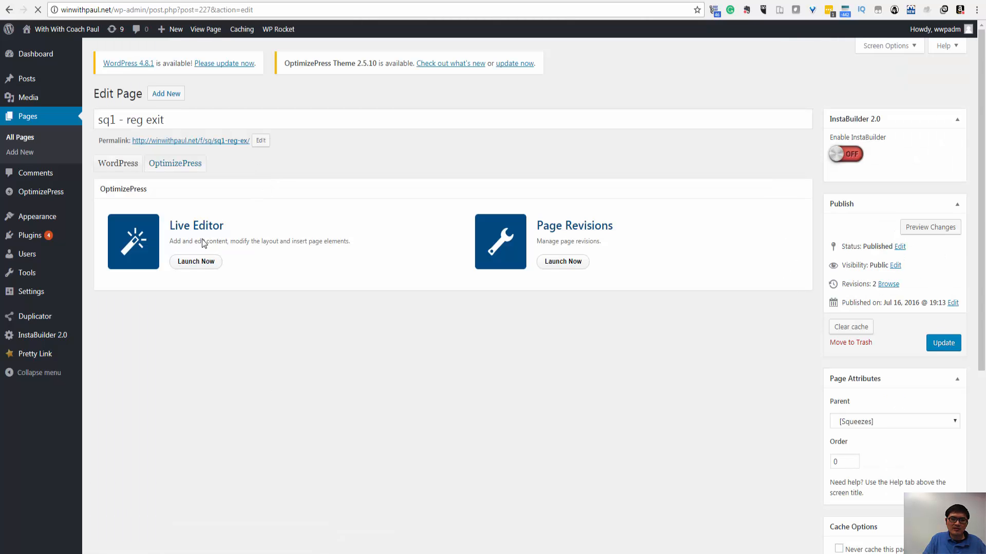
pyautogui.click(199, 263)
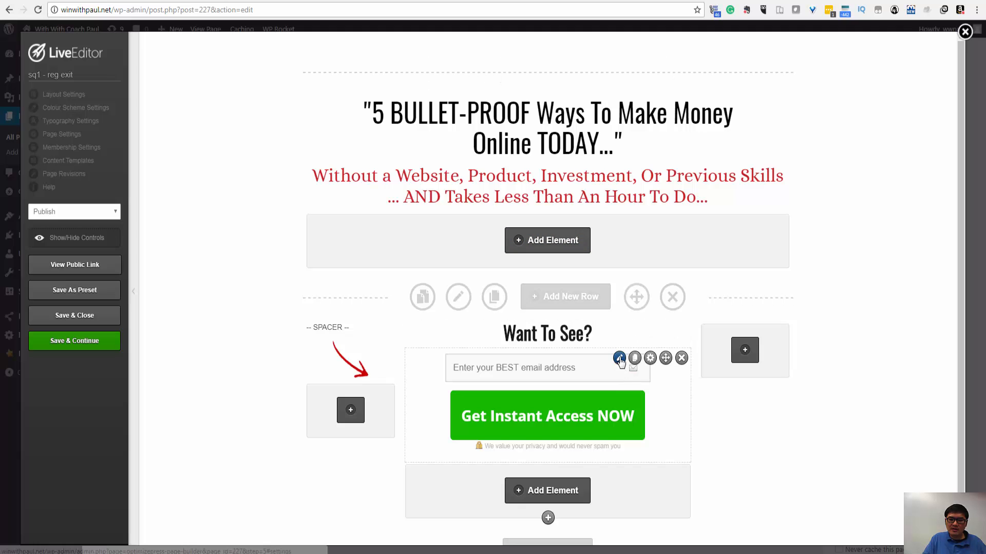
# - Change the opt-in box's integration type to Custom form, paste the copied Zaxaa form code as its Form HTML and insert it
pyautogui.click(616, 359)
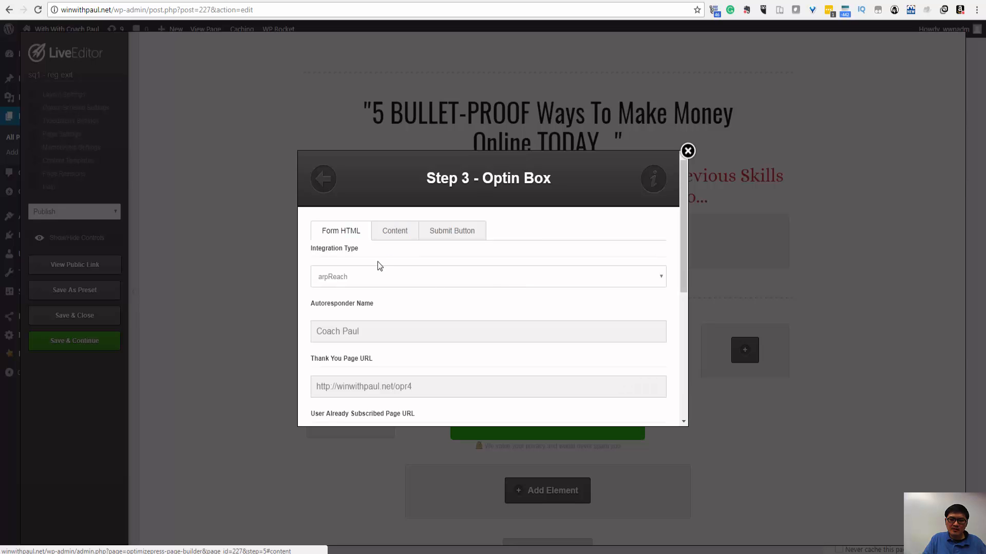
pyautogui.click(387, 278)
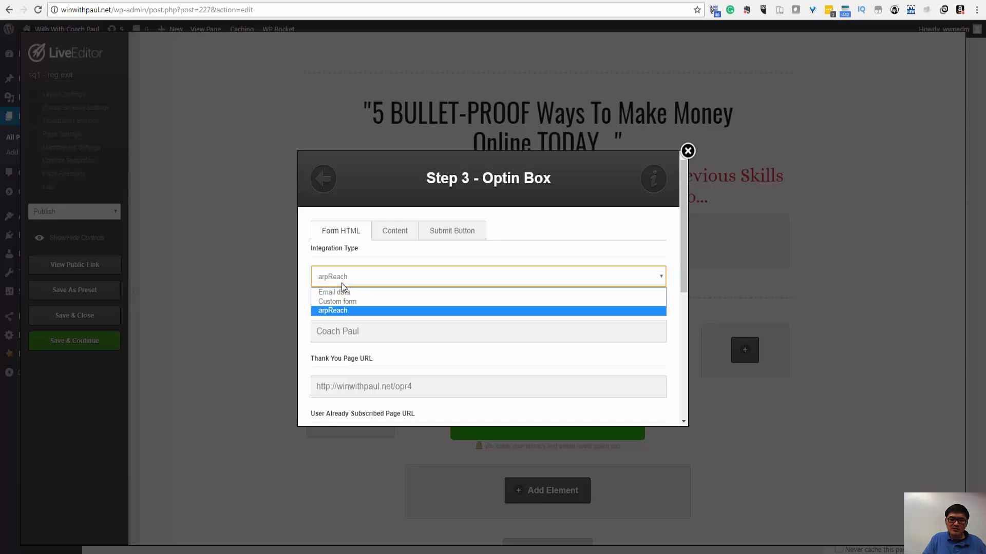
pyautogui.click(366, 302)
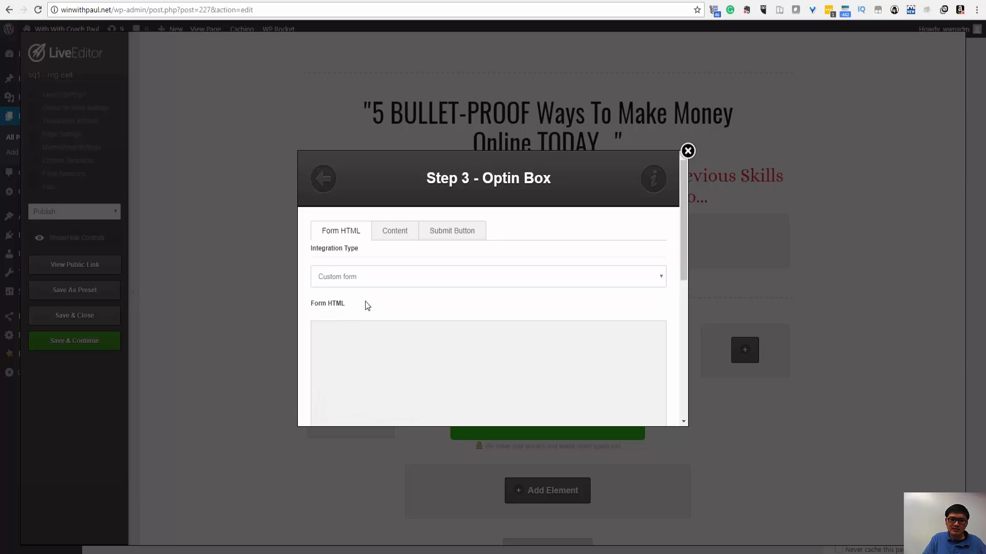
pyautogui.click(396, 331)
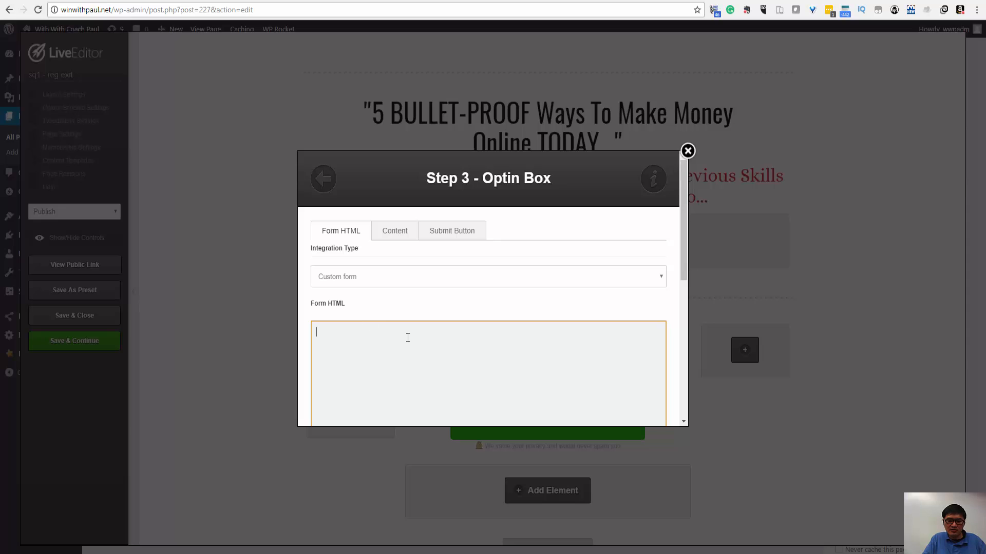
pyautogui.hotkey('ctrl', 'v')
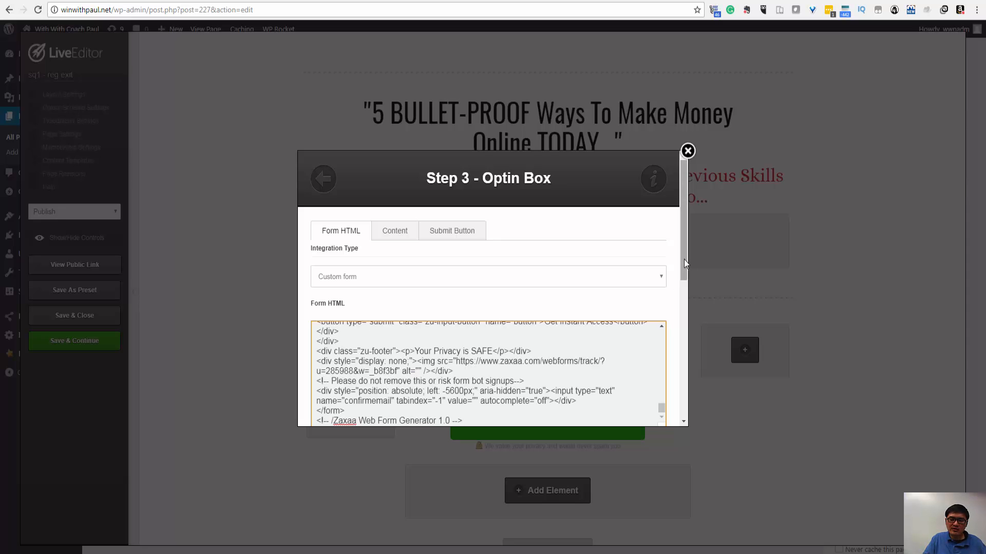
pyautogui.moveTo(684, 260); pyautogui.dragTo(690, 372)
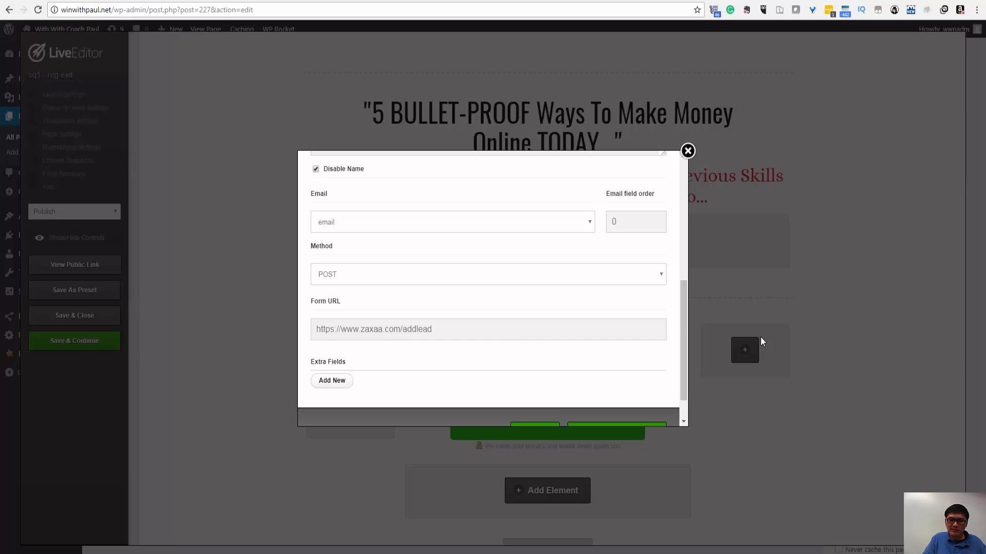
pyautogui.moveTo(683, 335); pyautogui.dragTo(686, 368)
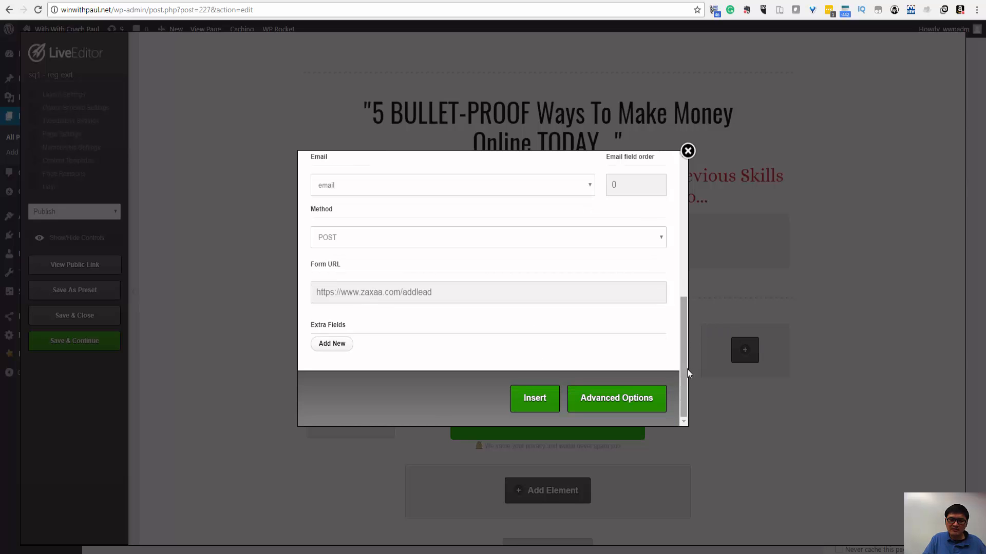
pyautogui.click(544, 404)
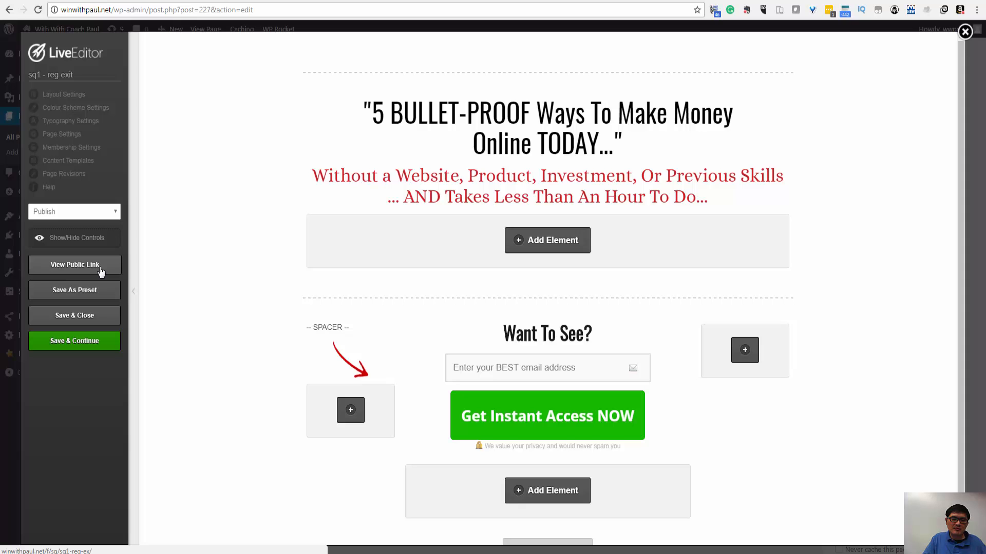
# - Save the edited squeeze page while staying in the editor and view its public version
pyautogui.click(81, 343)
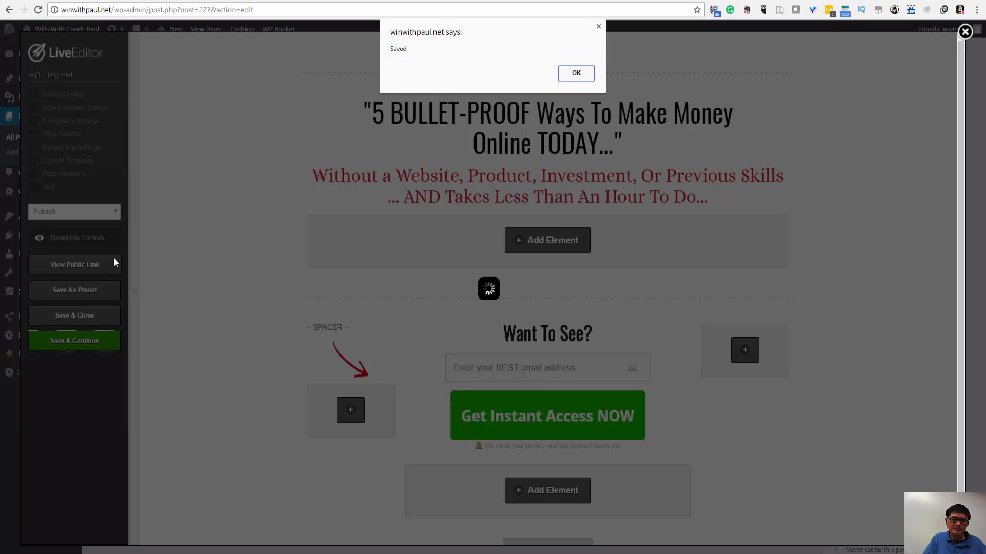
pyautogui.click(590, 76)
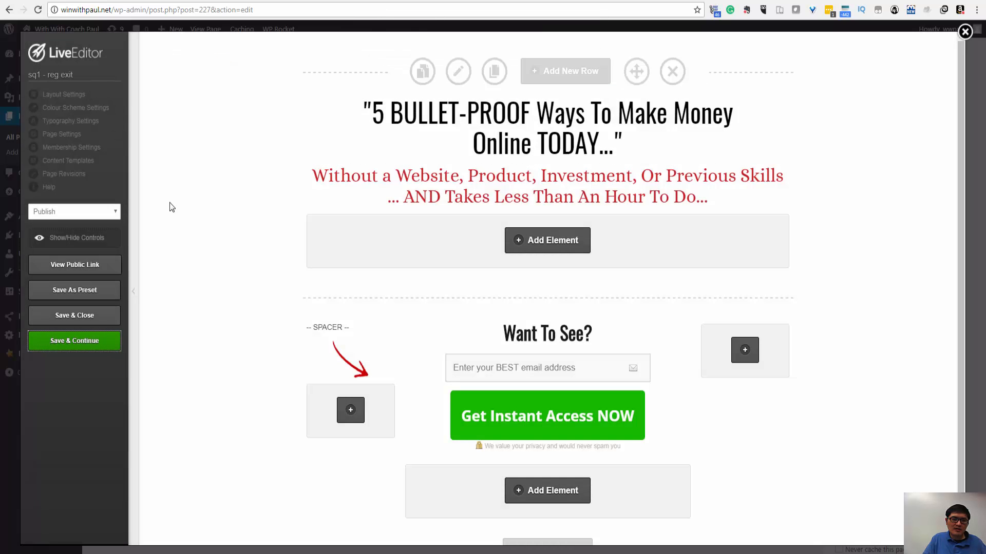
pyautogui.click(106, 267)
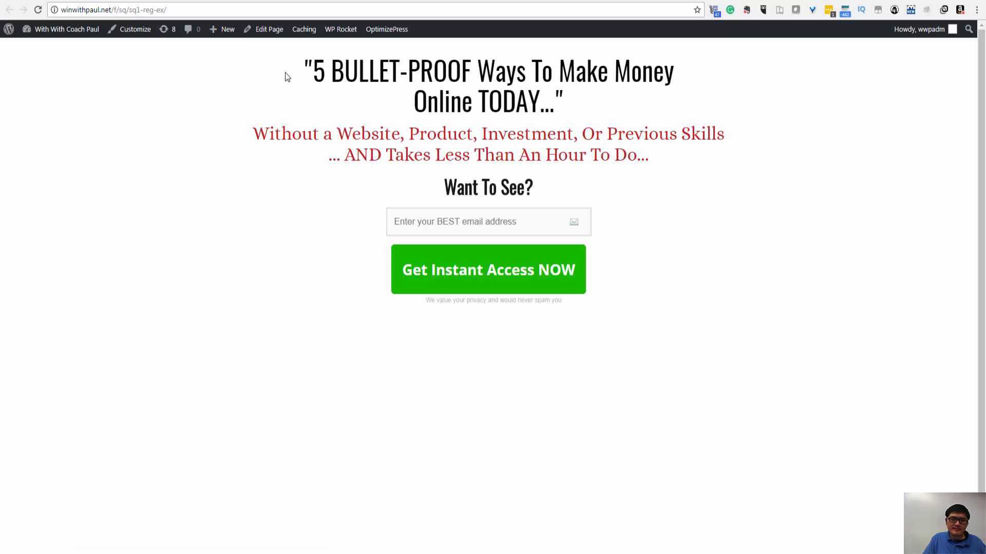
pyautogui.click(413, 220)
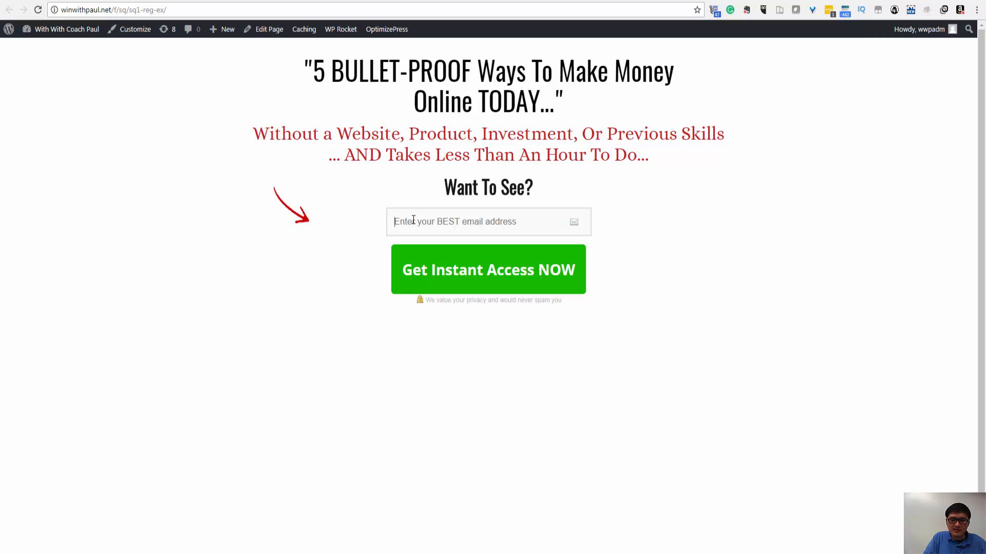
pyautogui.click(413, 219)
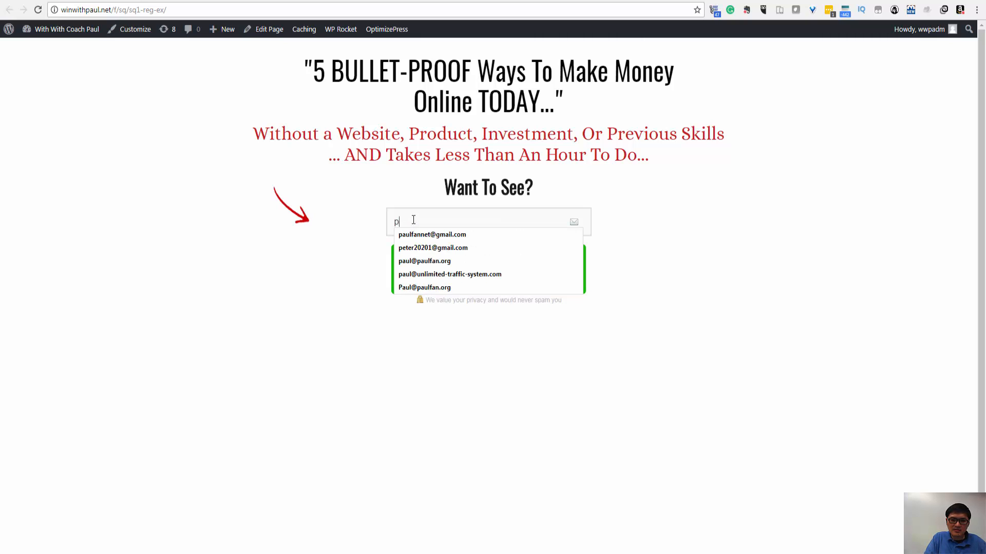
pyautogui.write('paul')
pyautogui.press('Down')
pyautogui.press('Return')
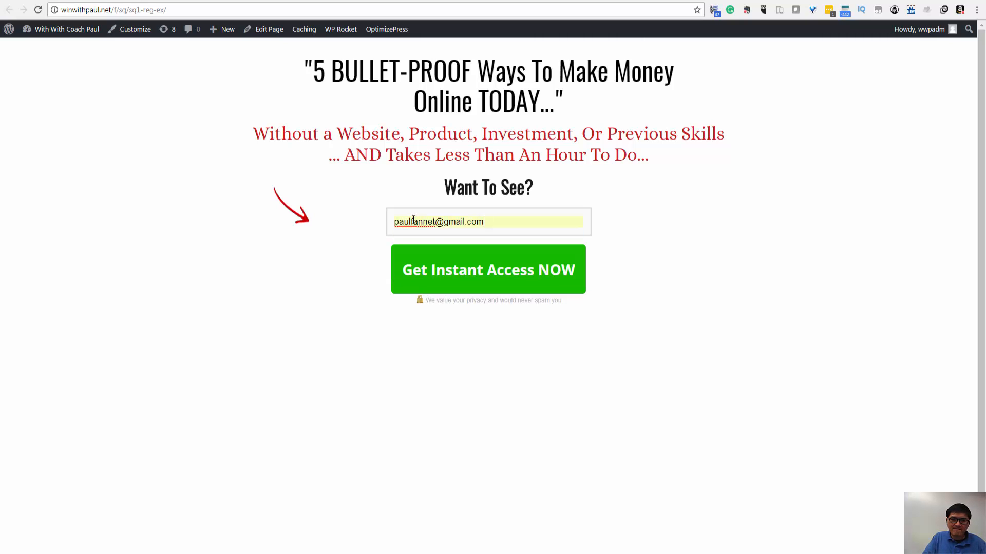
# - Enter the support e-mail address in the opt-in form, request instant access and complete the "I'm not a robot" verification
pyautogui.moveTo(485, 222); pyautogui.dragTo(319, 201)
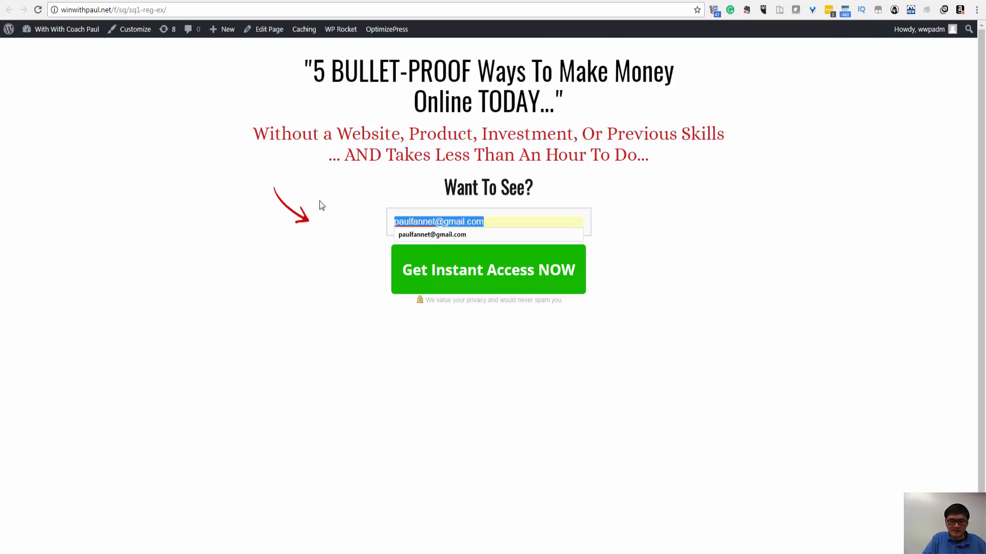
pyautogui.write('suppo')
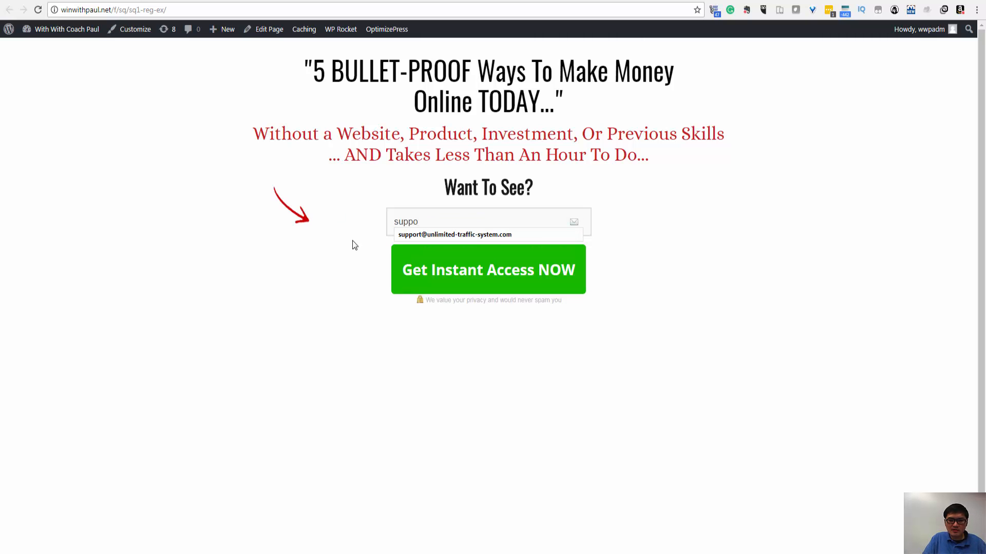
pyautogui.click(416, 236)
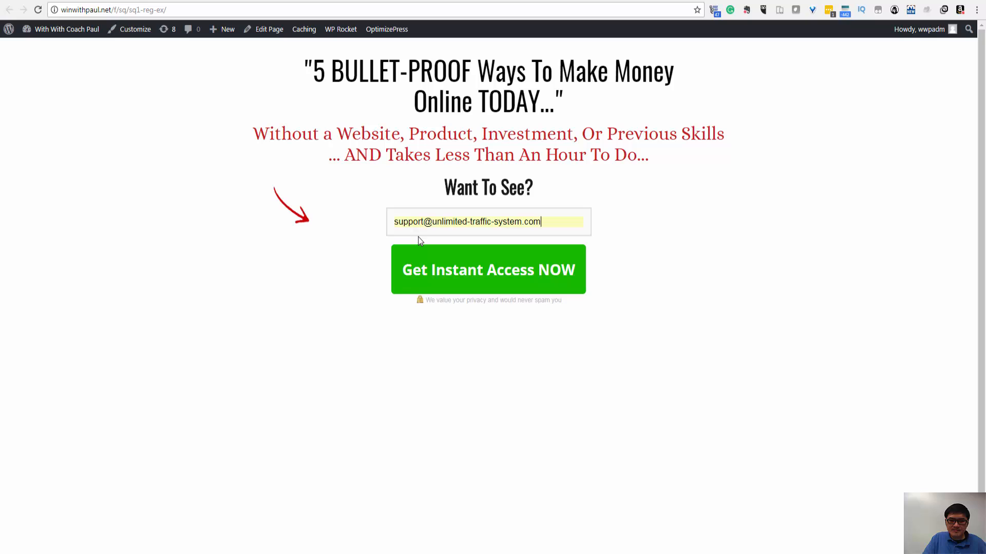
pyautogui.click(451, 263)
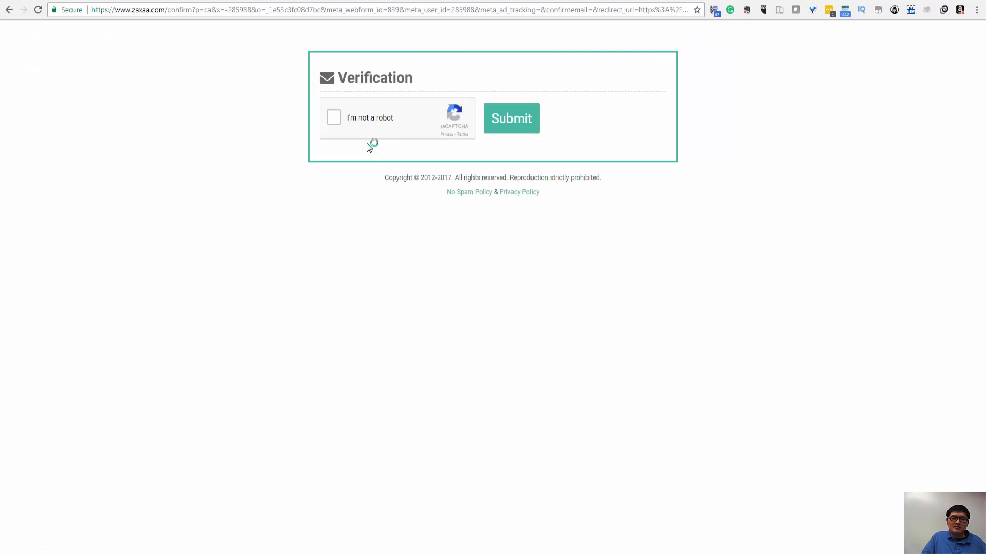
pyautogui.click(335, 119)
pyautogui.click(522, 127)
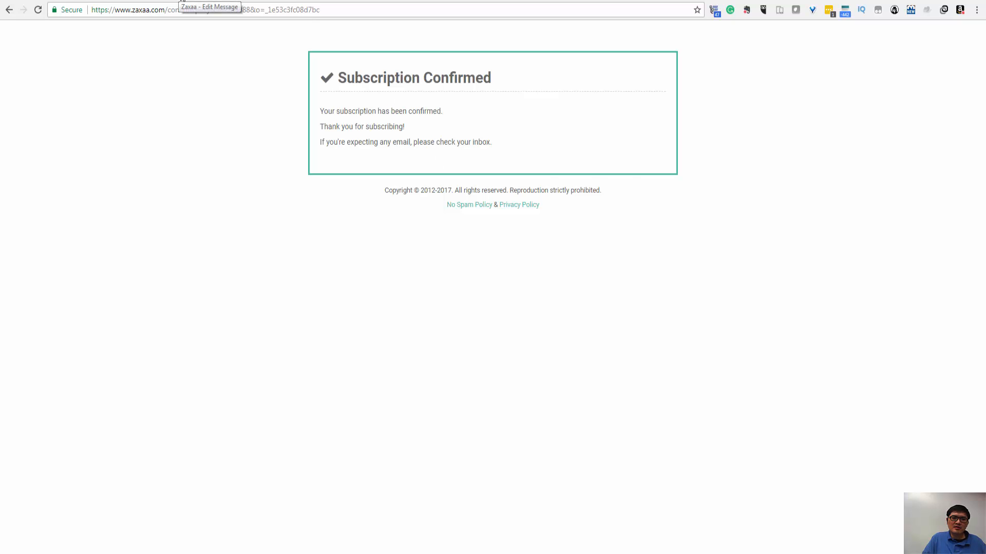
# - Return to the "Coach Paul" web form in Zaxaa and review its design, its settings and the mail system's contact options
pyautogui.click(179, 1)
pyautogui.click(166, 0)
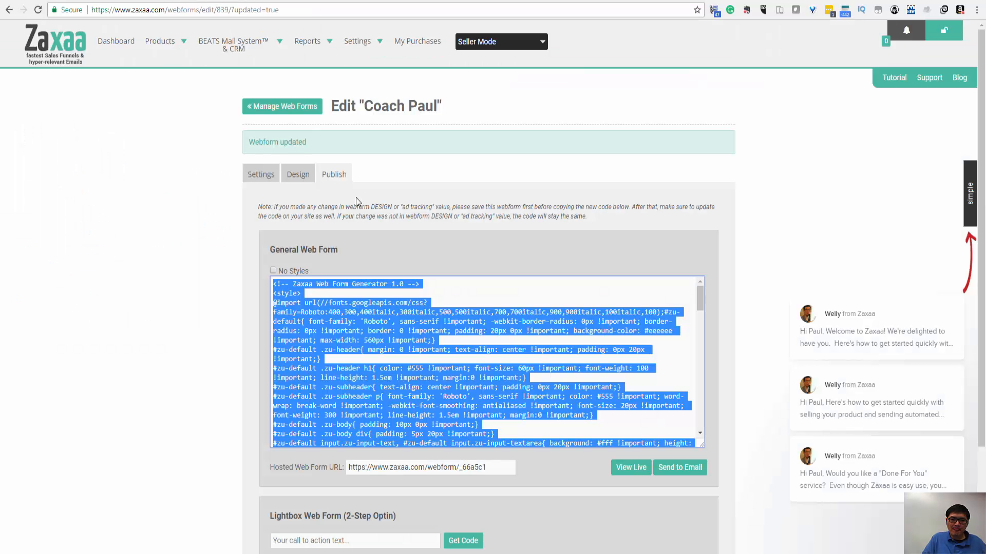
pyautogui.click(301, 173)
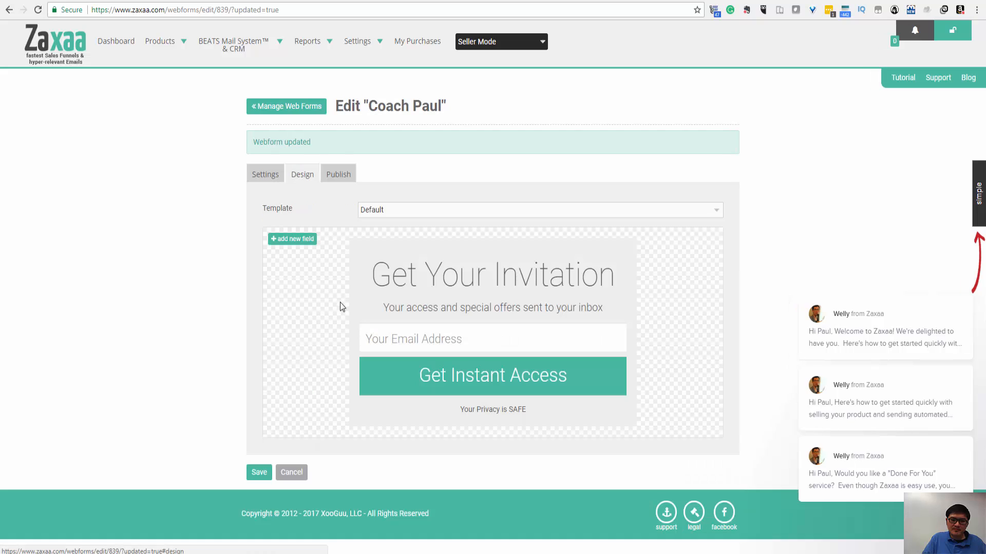
pyautogui.click(264, 180)
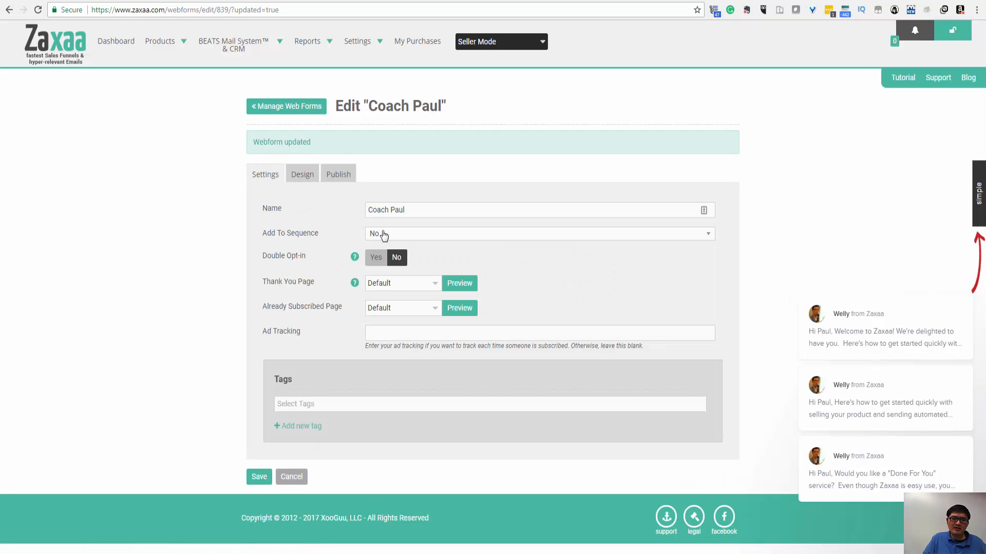
pyautogui.moveTo(200, 51)
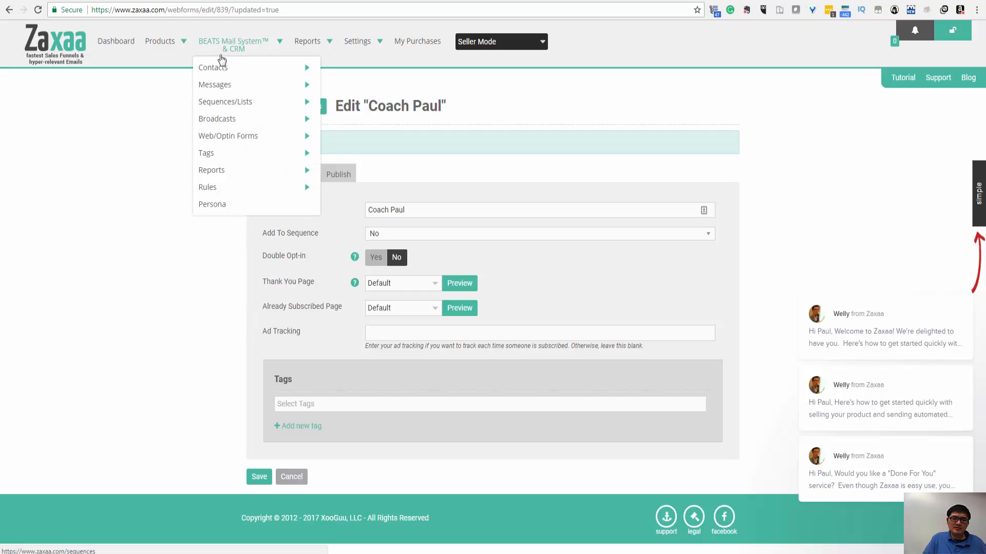
pyautogui.moveTo(235, 67)
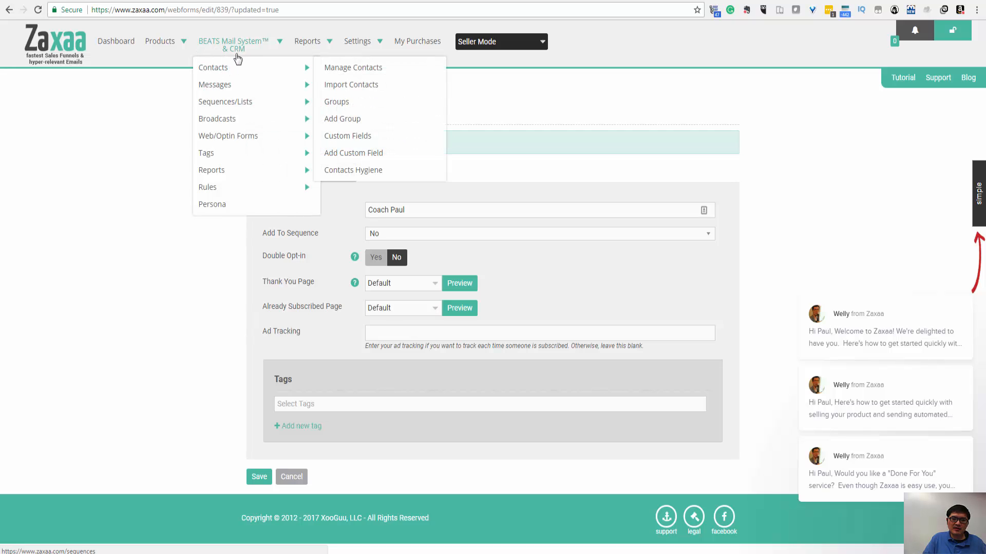
# - Set the web form's Thank You Page to Custom URL and start editing its address
pyautogui.click(421, 290)
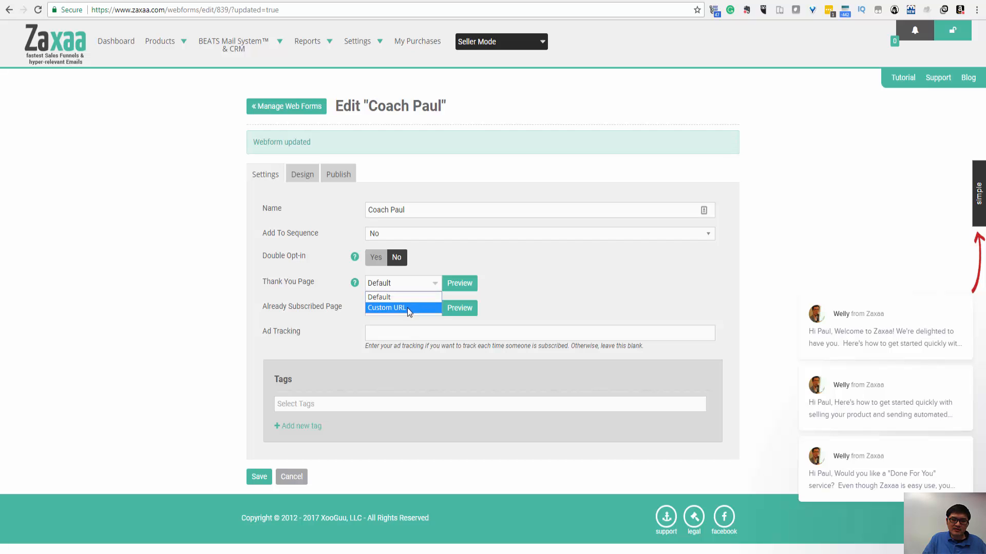
pyautogui.click(408, 307)
pyautogui.click(487, 285)
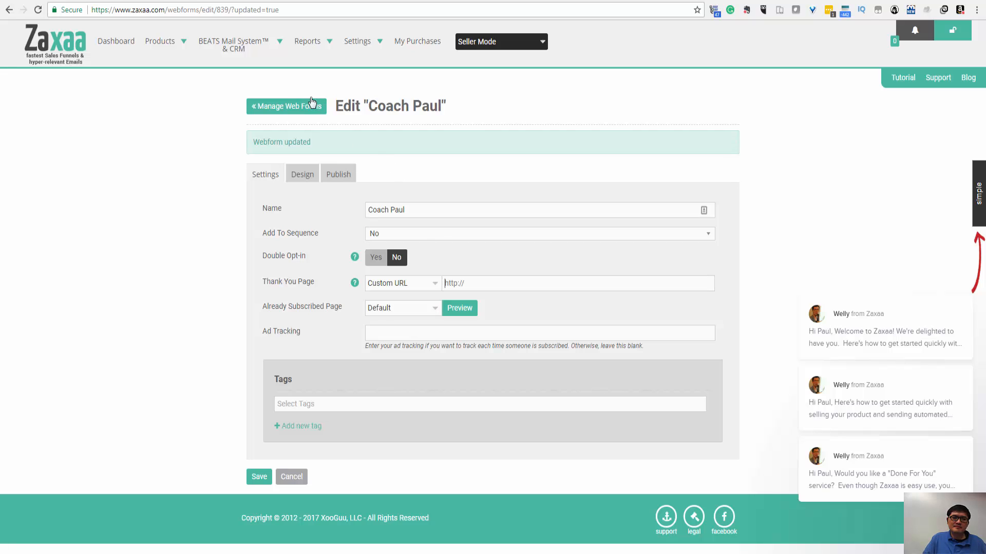
# - Revisit the squeeze page editor and the "7 proven steps to acquire new customers" message, and return to the web form's settings
pyautogui.moveTo(316, 51)
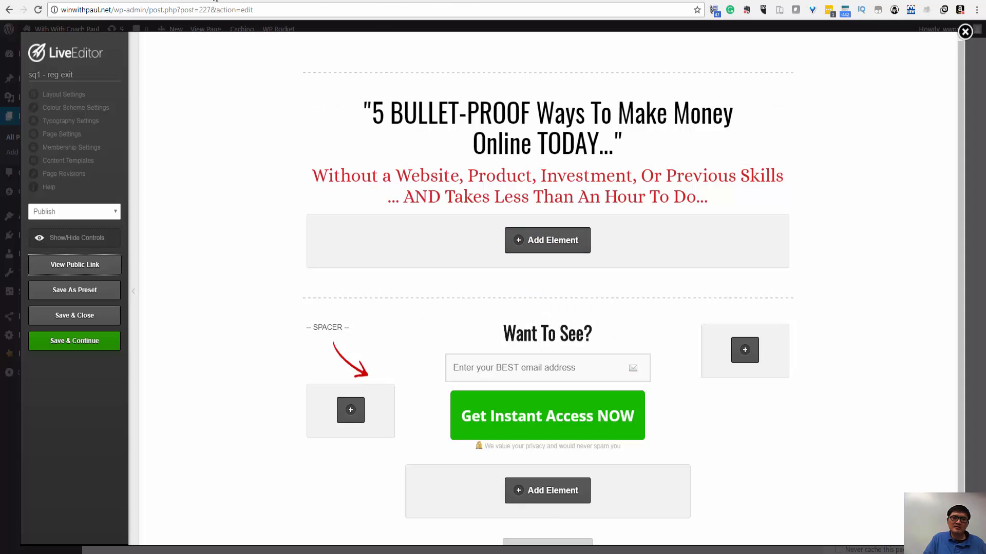
pyautogui.click(205, 0)
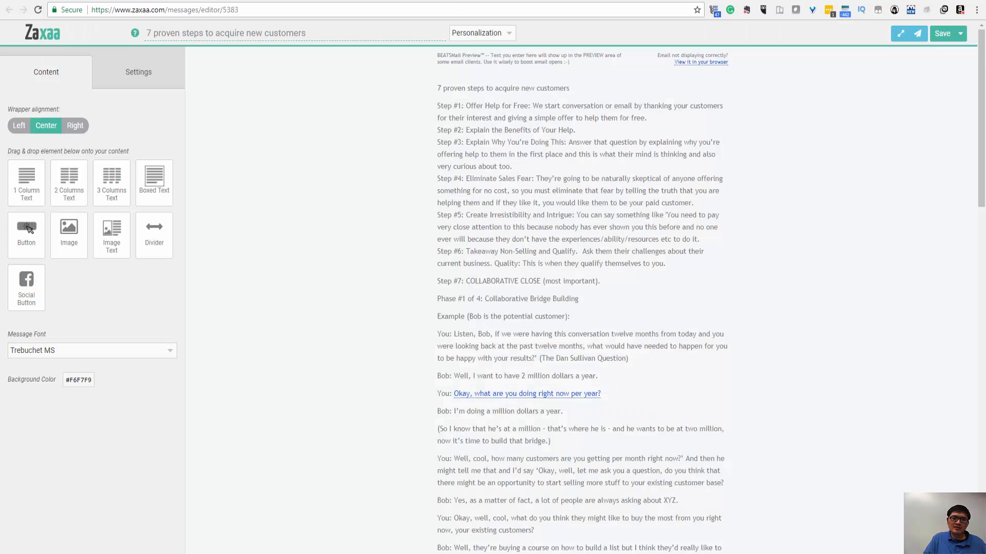
pyautogui.click(161, 0)
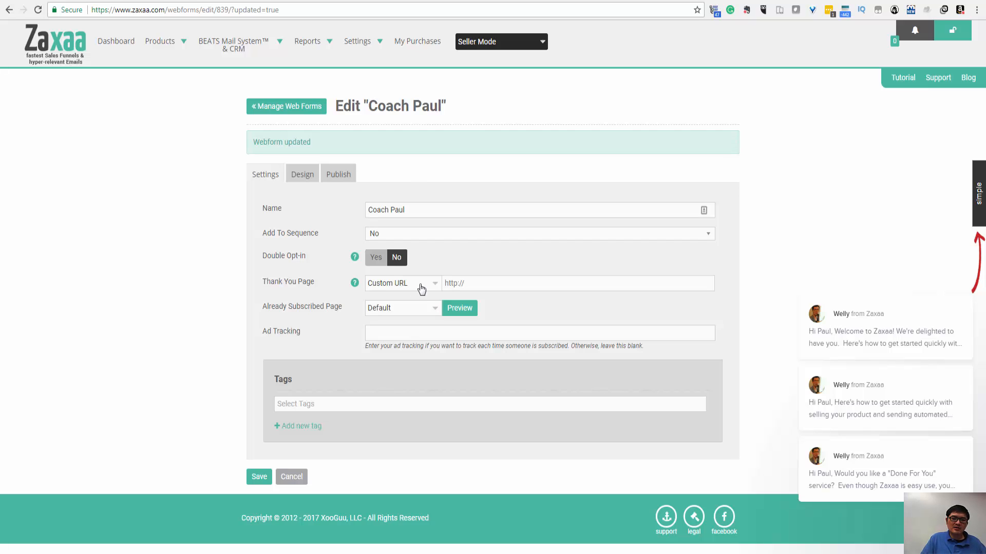
# - Set the web form's Already Subscribed Page to Custom URL and start editing its address
pyautogui.click(409, 309)
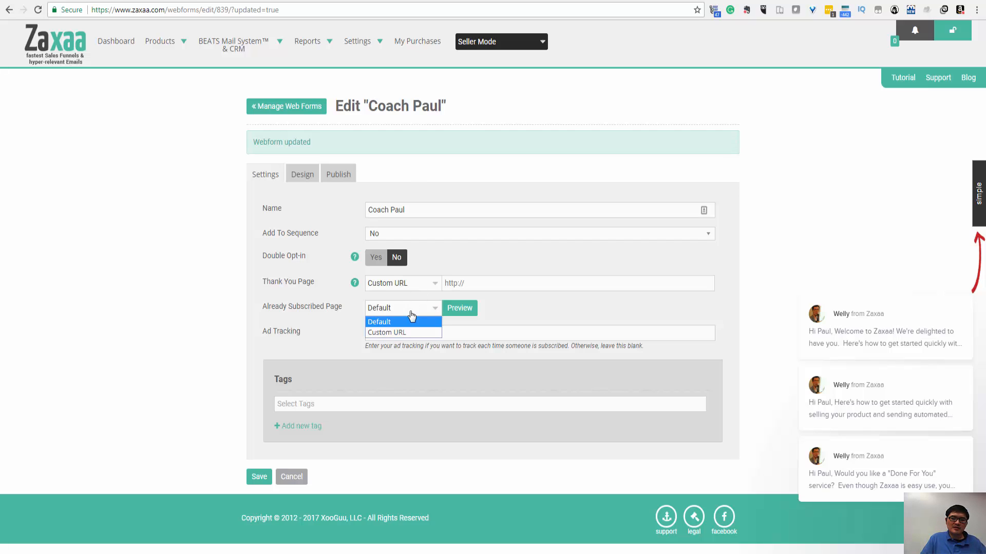
pyautogui.click(407, 332)
pyautogui.click(481, 310)
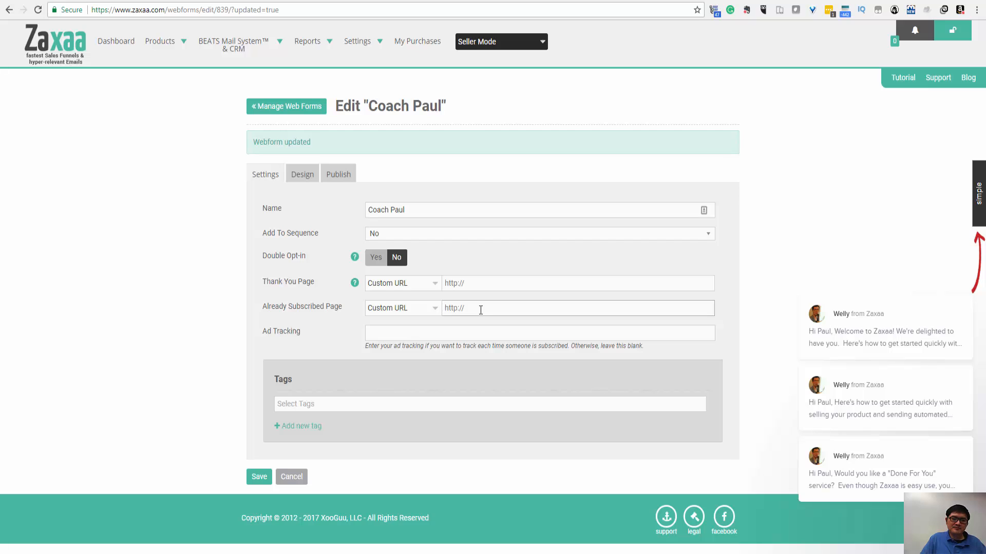
pyautogui.click(300, 326)
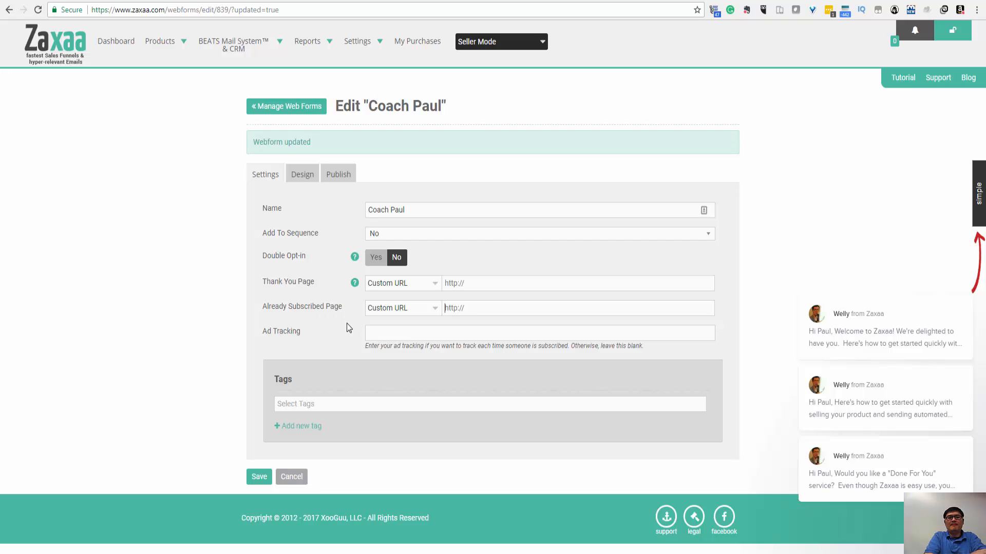
# - Search the managed contacts by Email with Date Registered set to Today, and check when the newest contact registered
pyautogui.click(239, 54)
pyautogui.moveTo(232, 127)
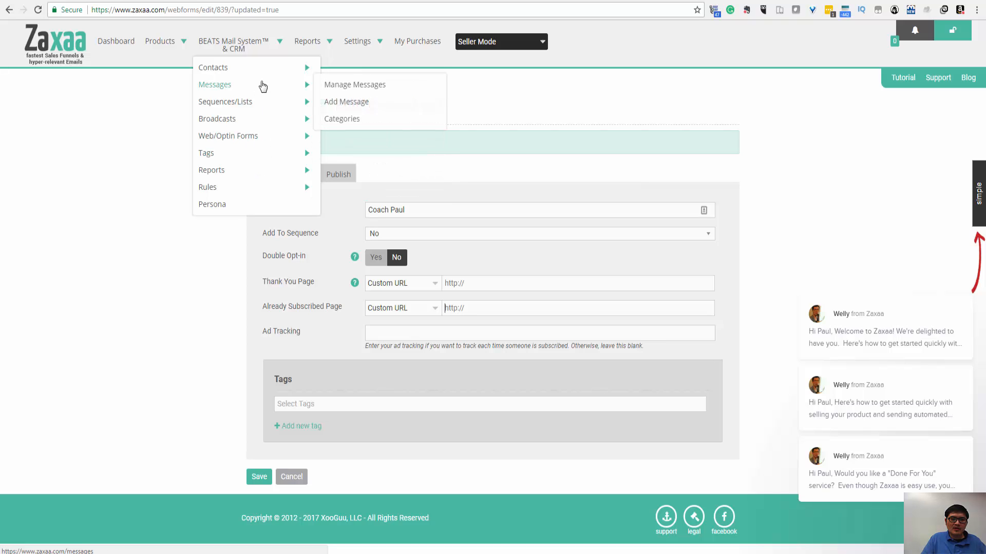
pyautogui.moveTo(293, 76)
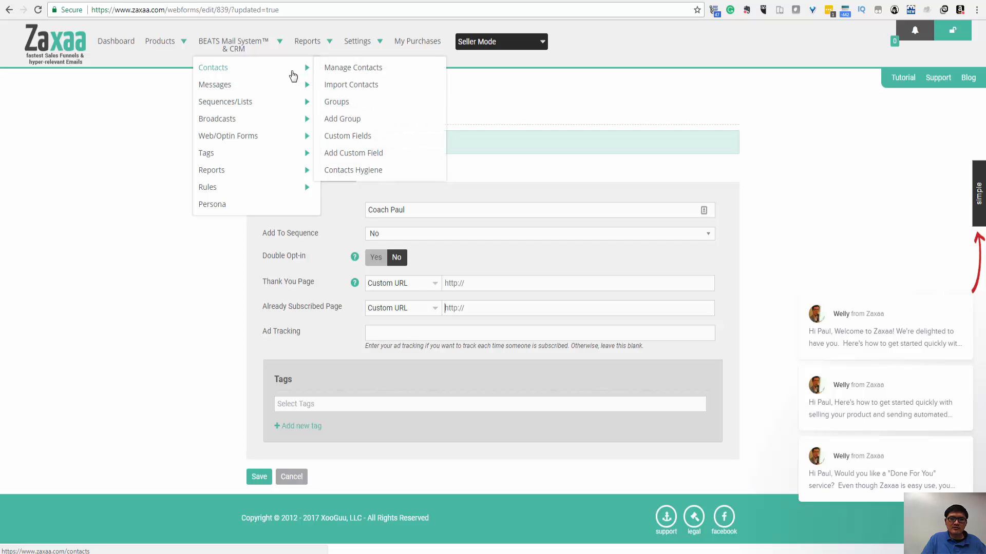
pyautogui.click(342, 74)
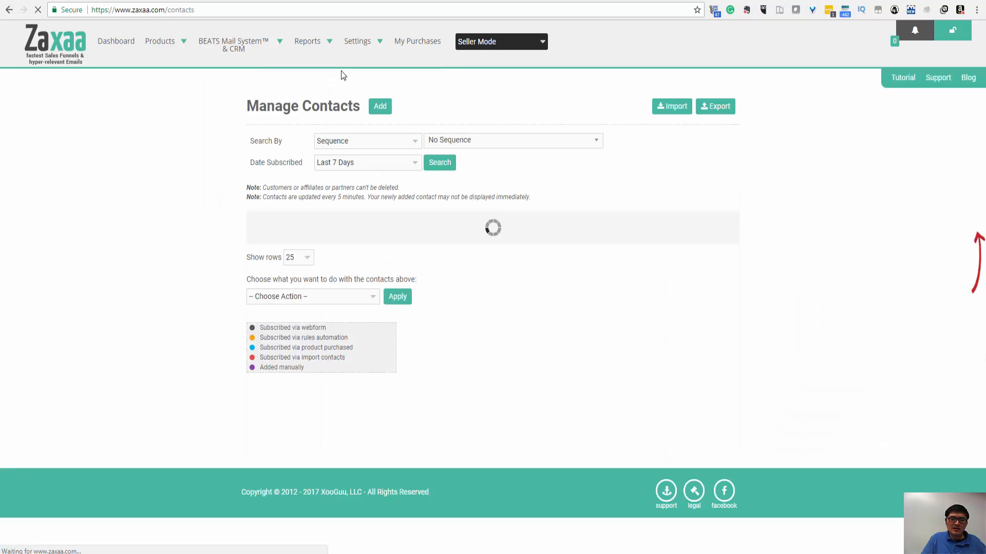
pyautogui.click(391, 149)
pyautogui.click(374, 164)
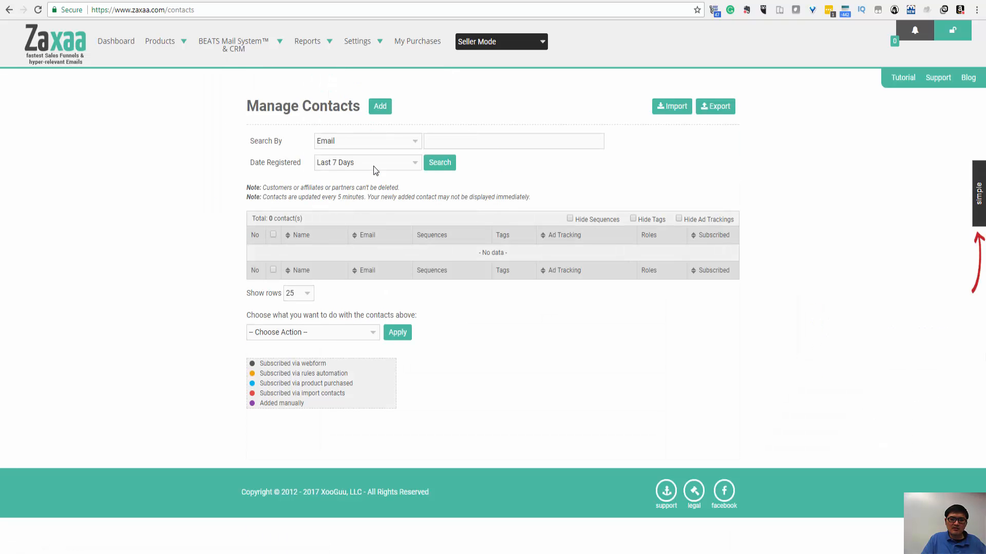
pyautogui.click(374, 165)
pyautogui.click(362, 186)
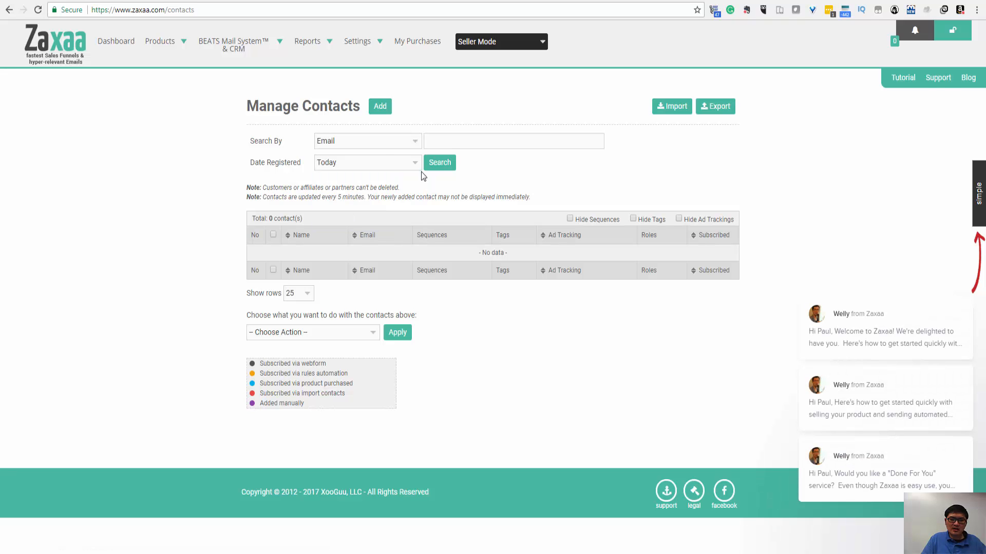
pyautogui.click(451, 168)
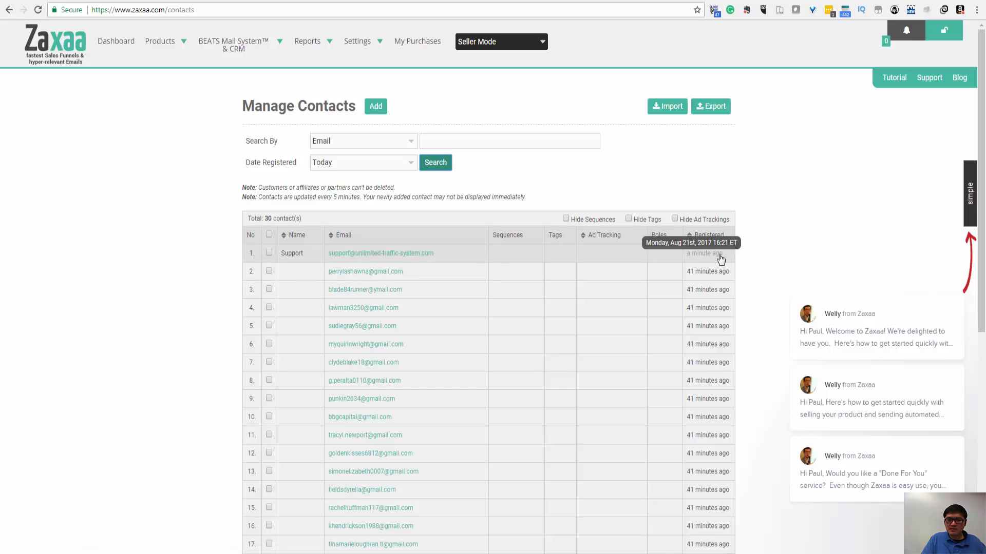
pyautogui.moveTo(730, 255); pyautogui.dragTo(682, 254)
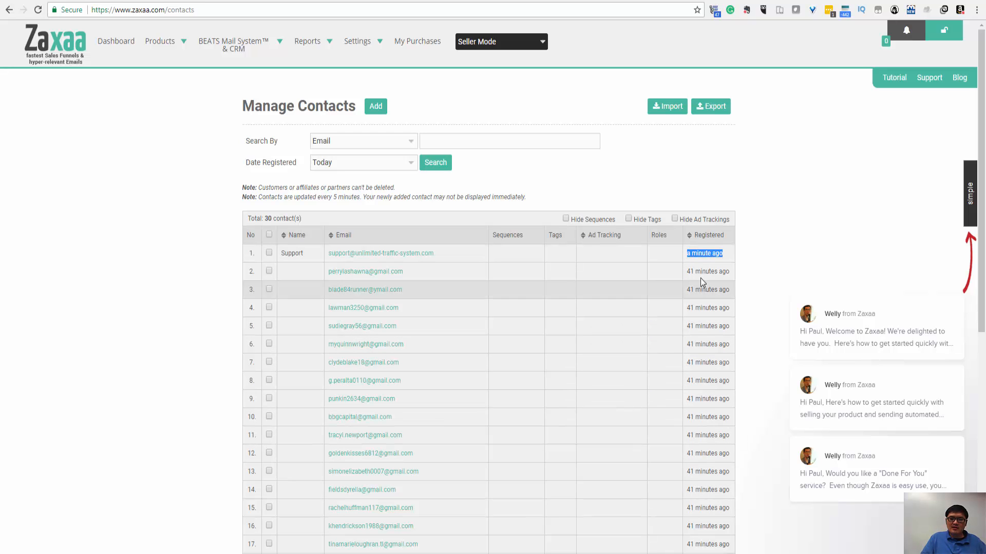
pyautogui.moveTo(719, 254)
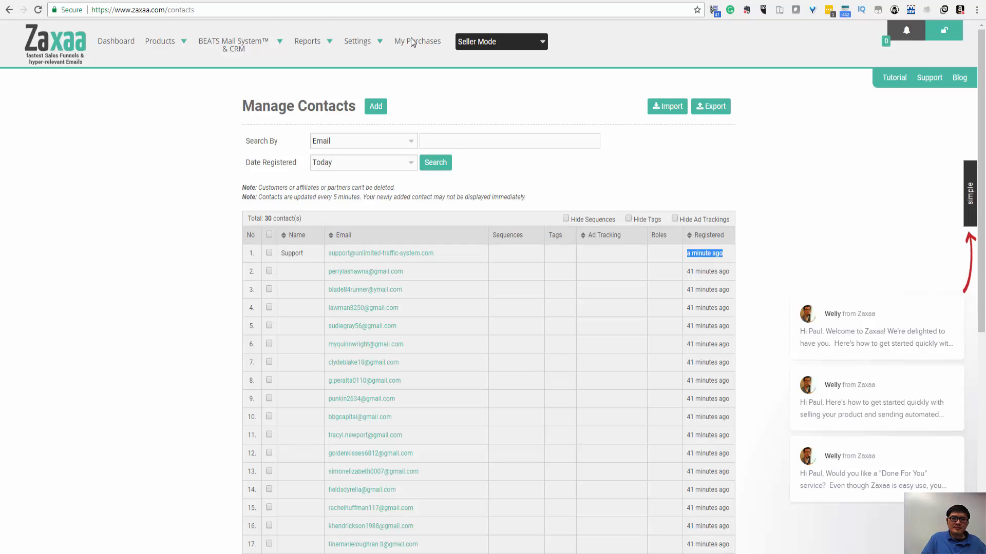
# - View the mail system's sequences list and its tag categories
pyautogui.click(257, 41)
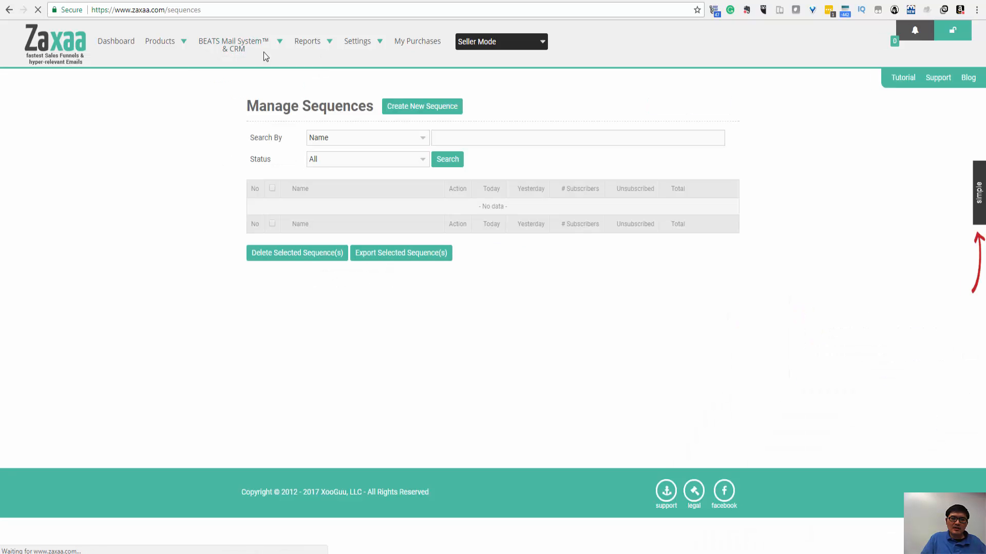
pyautogui.click(266, 47)
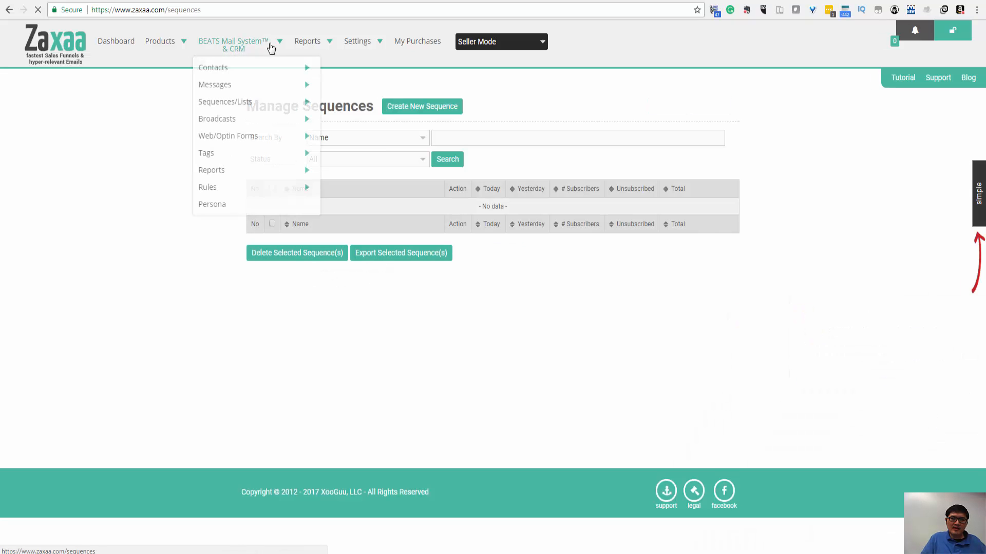
pyautogui.moveTo(218, 156)
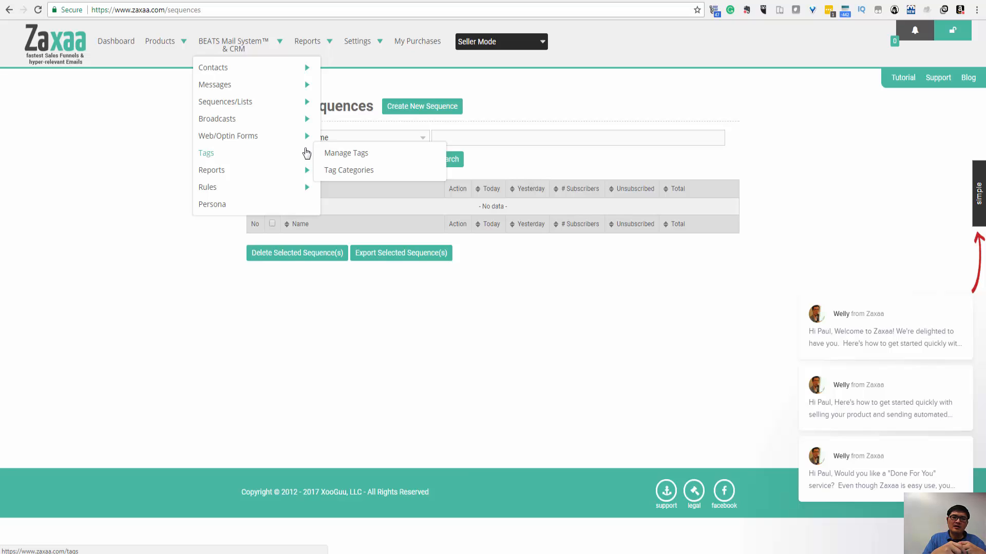
pyautogui.click(339, 172)
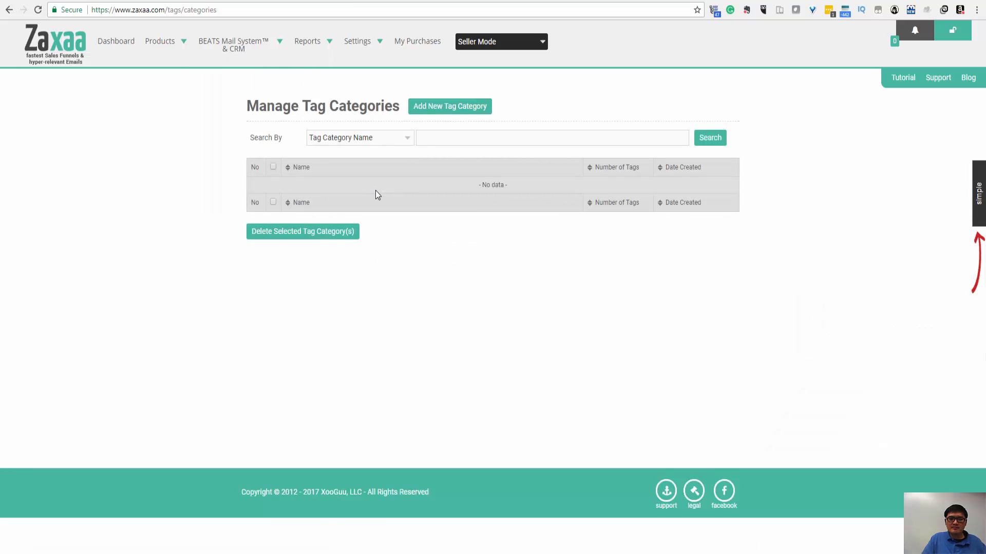
# - Switch to arpReach and review its contact options for tags, categories and segments
pyautogui.click(532, 1)
pyautogui.moveTo(338, 73)
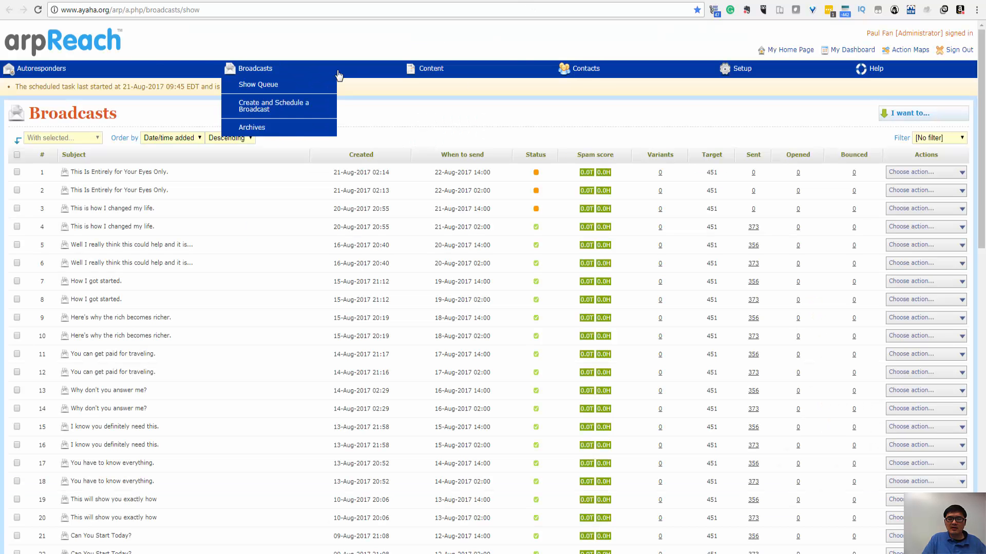
pyautogui.moveTo(590, 72)
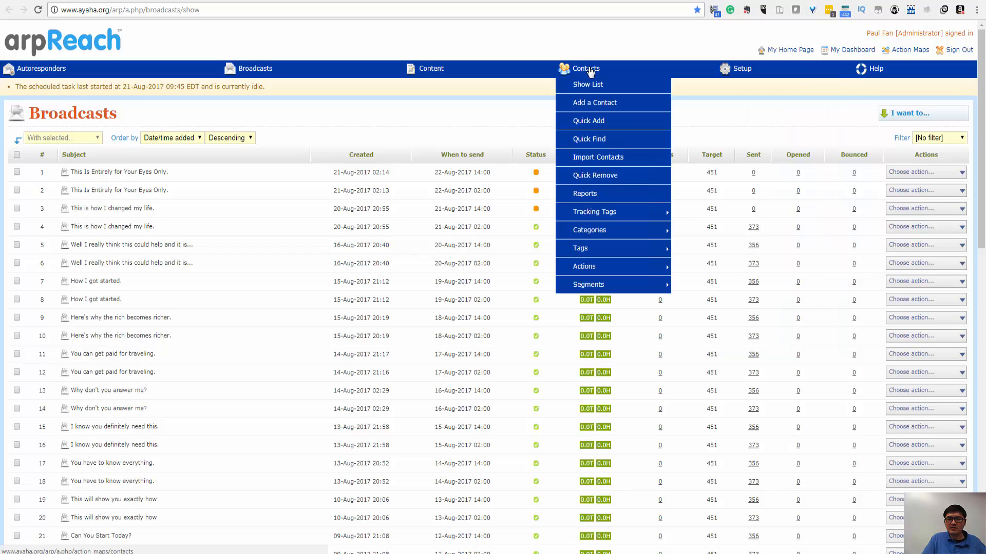
pyautogui.moveTo(589, 258)
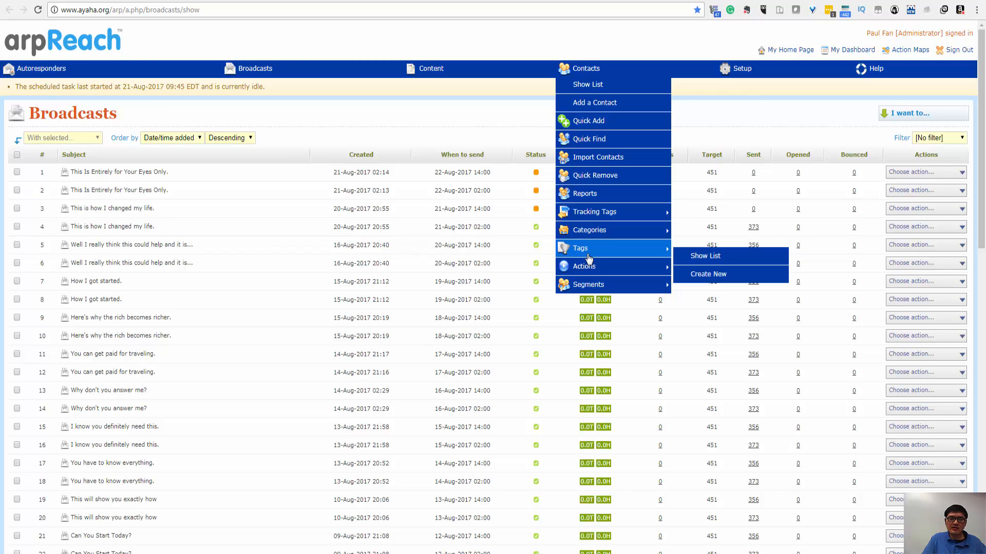
pyautogui.moveTo(606, 237)
pyautogui.moveTo(600, 286)
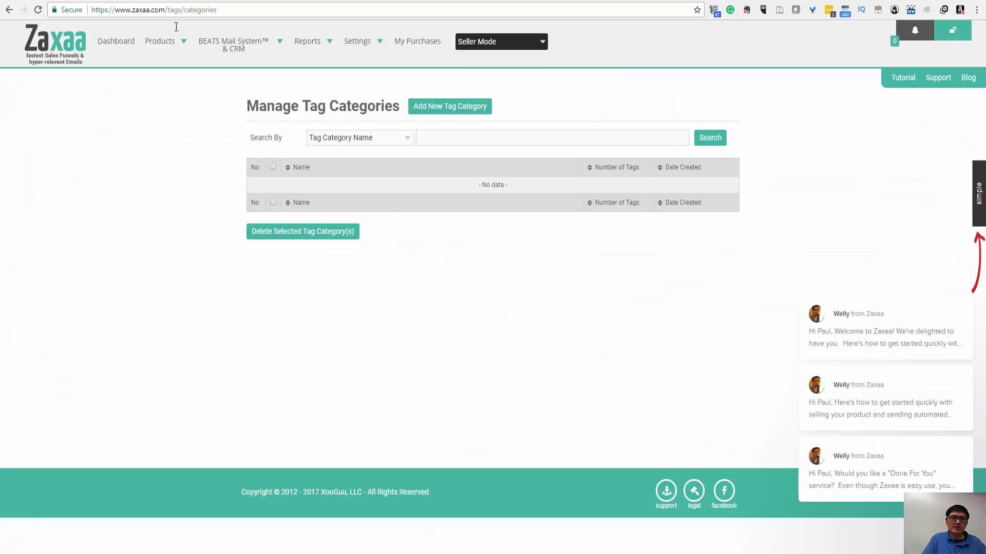
# - Return to Zaxaa and search the Email Sequence Stats by Message Name with the search text left empty
pyautogui.moveTo(233, 44)
pyautogui.moveTo(231, 153)
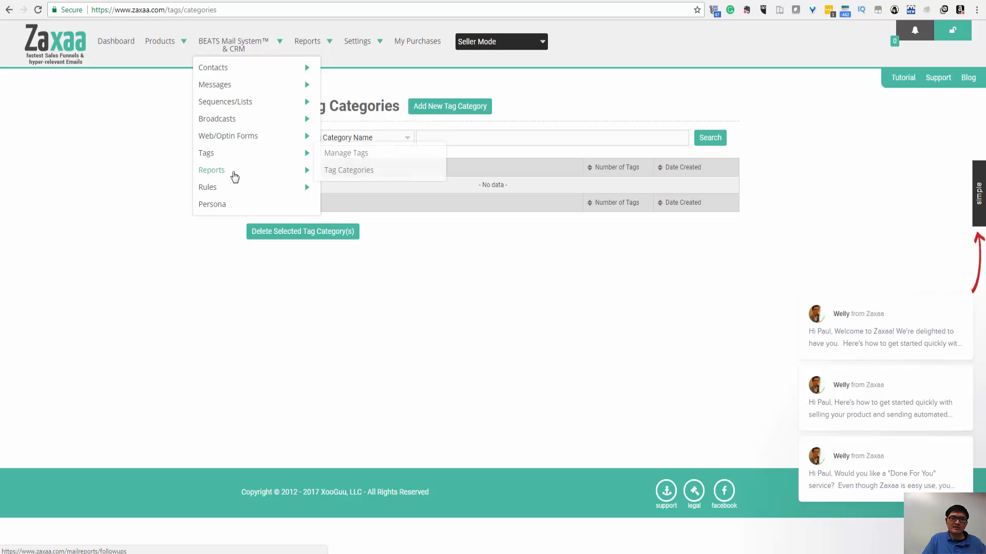
pyautogui.moveTo(235, 175)
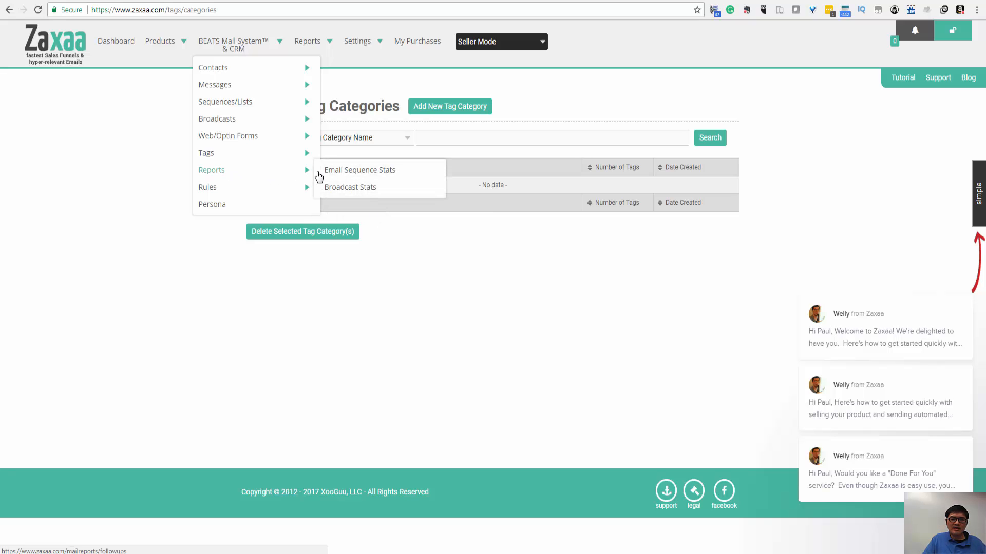
pyautogui.click(329, 173)
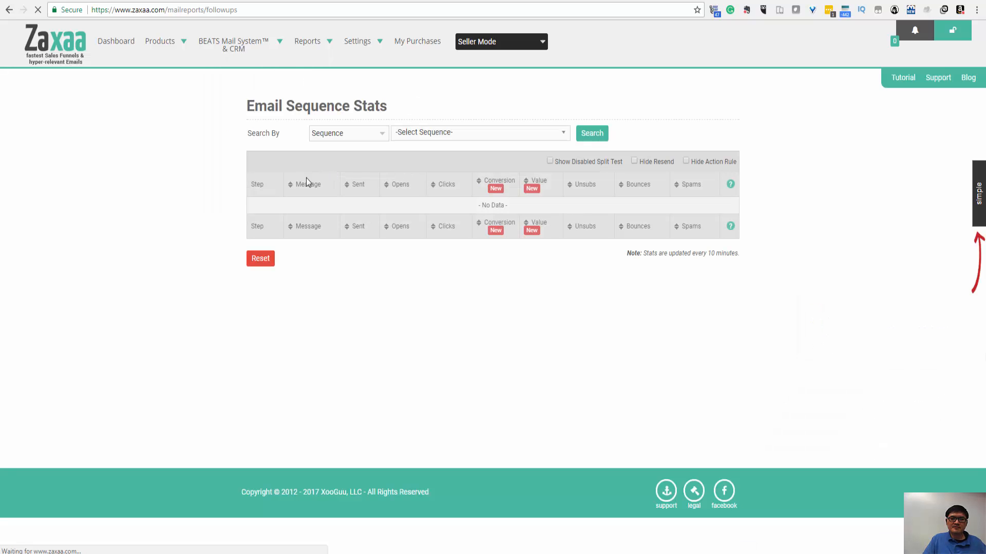
pyautogui.click(371, 134)
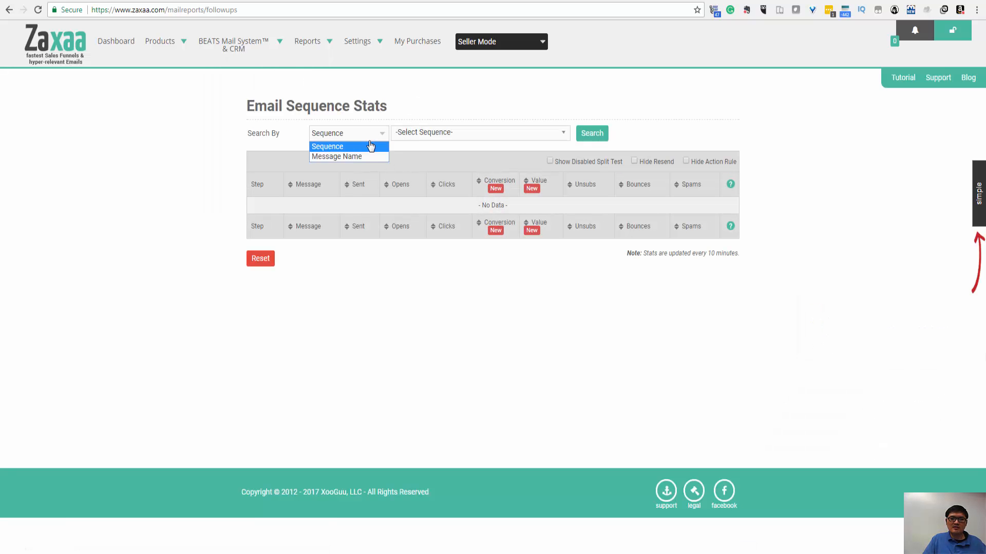
pyautogui.click(417, 135)
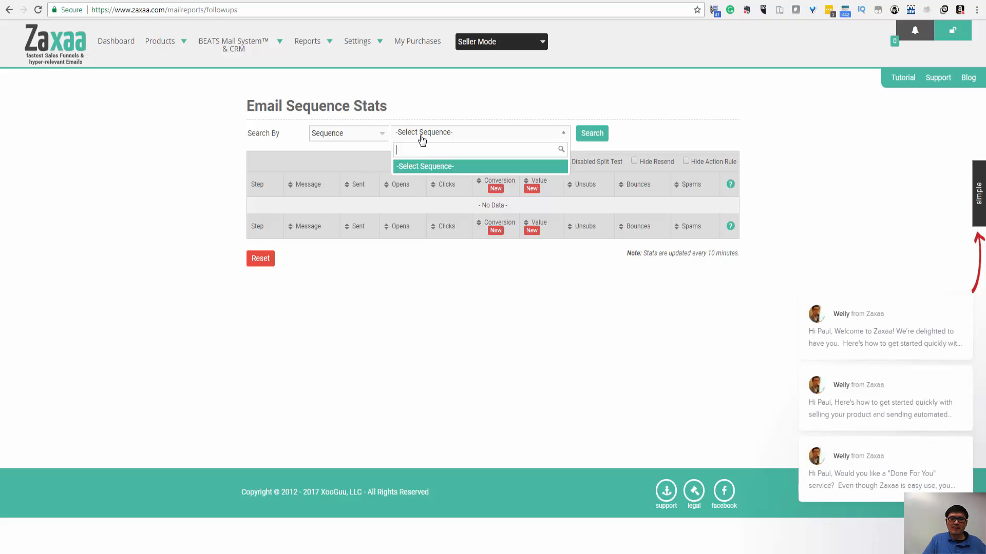
pyautogui.click(354, 135)
pyautogui.click(347, 156)
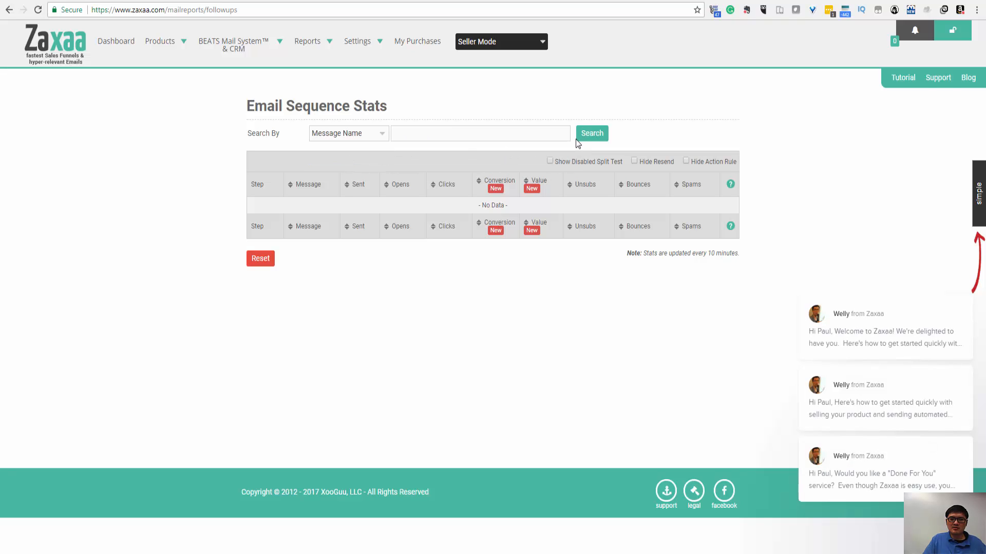
pyautogui.click(588, 136)
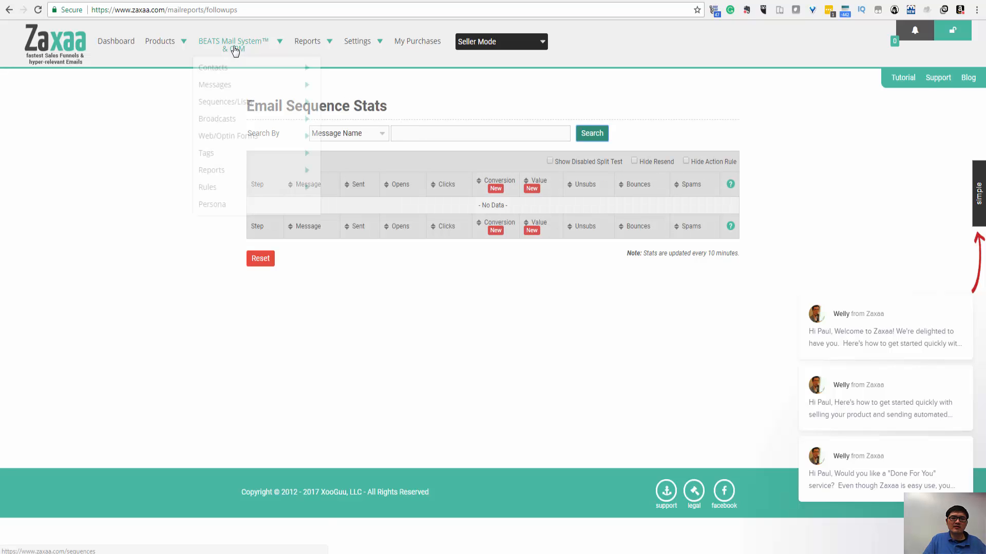
# - Review the broadcast and sequence options of the mail system and view the Broadcast Stats report
pyautogui.moveTo(229, 180)
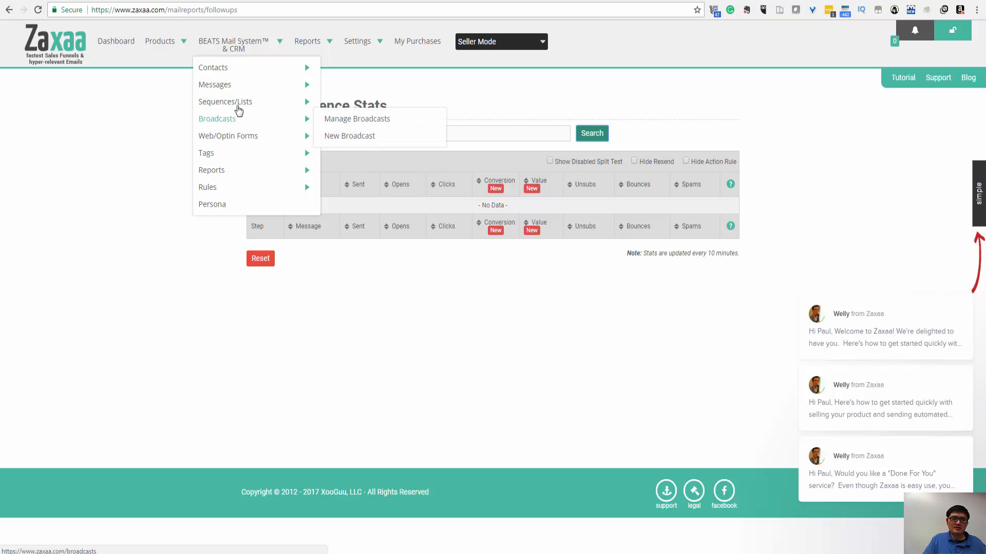
pyautogui.moveTo(243, 104)
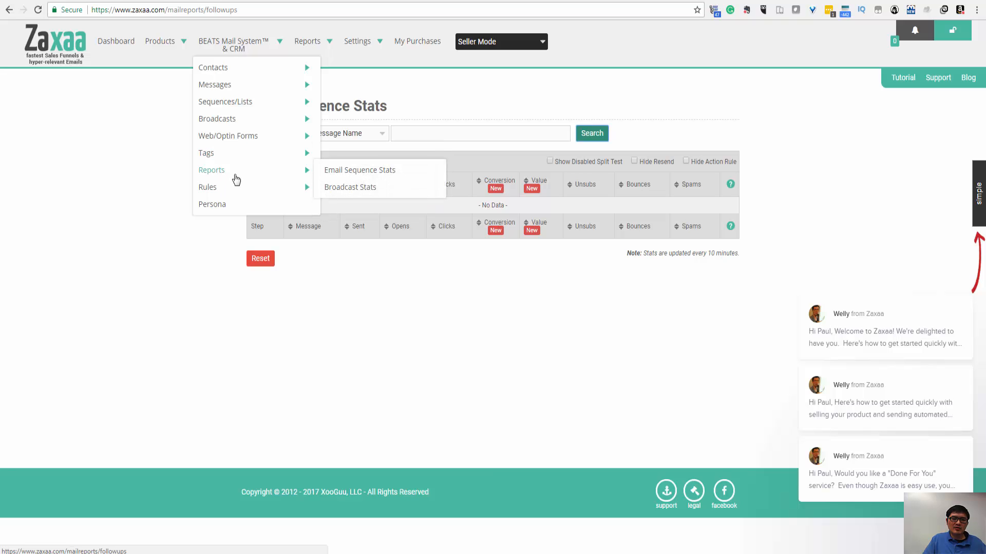
pyautogui.click(333, 188)
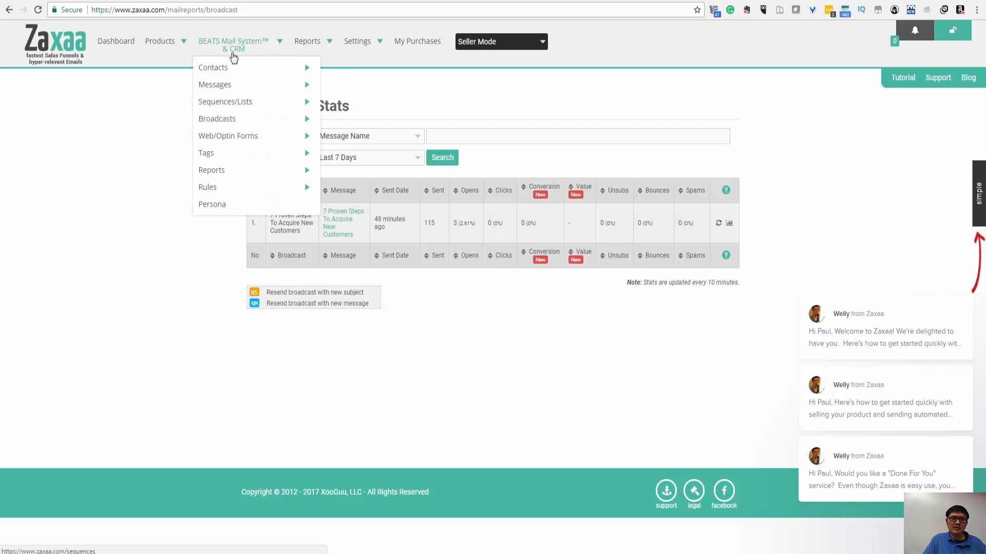
# - Open a new automation rule and review the contact events available as its trigger, leaving it at "is created"
pyautogui.moveTo(219, 175)
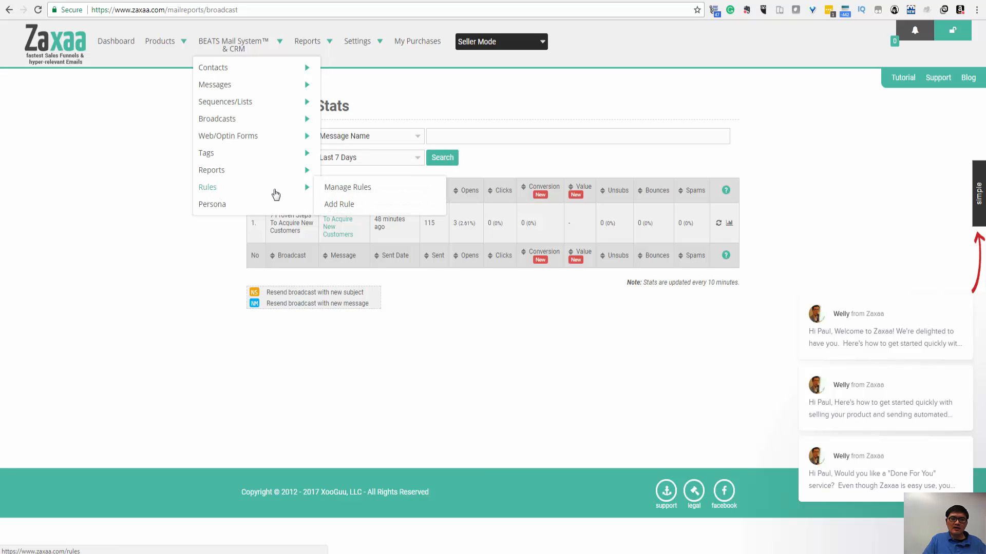
pyautogui.click(337, 205)
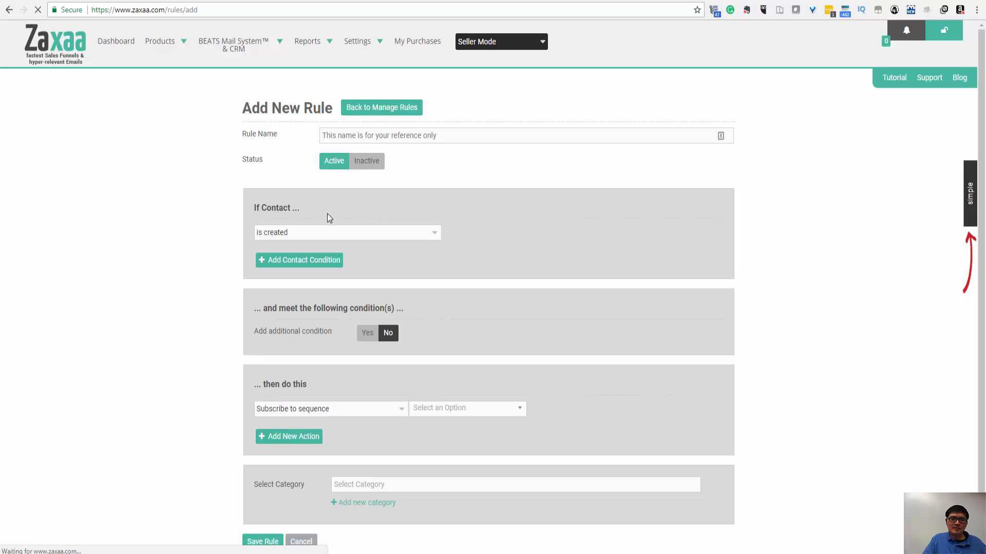
pyautogui.click(307, 235)
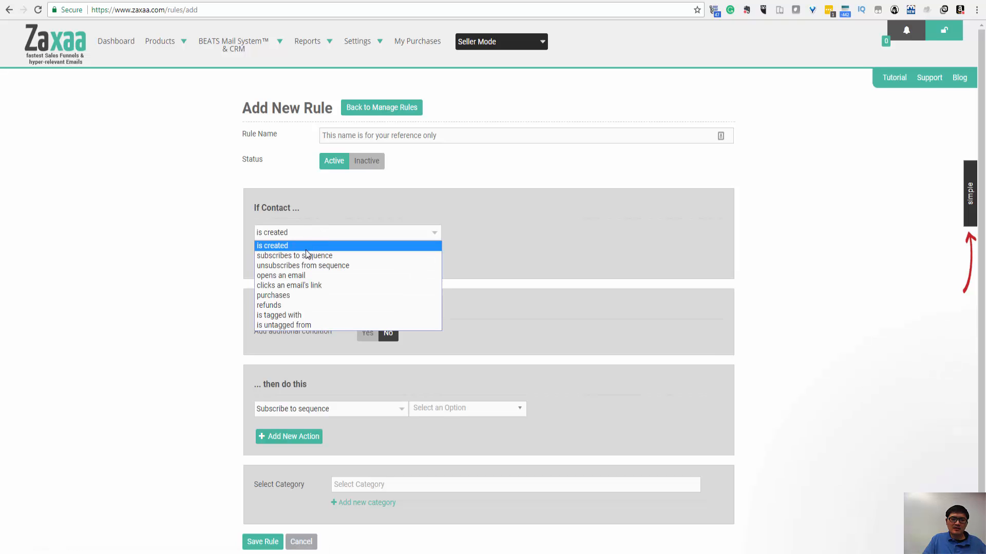
pyautogui.click(490, 262)
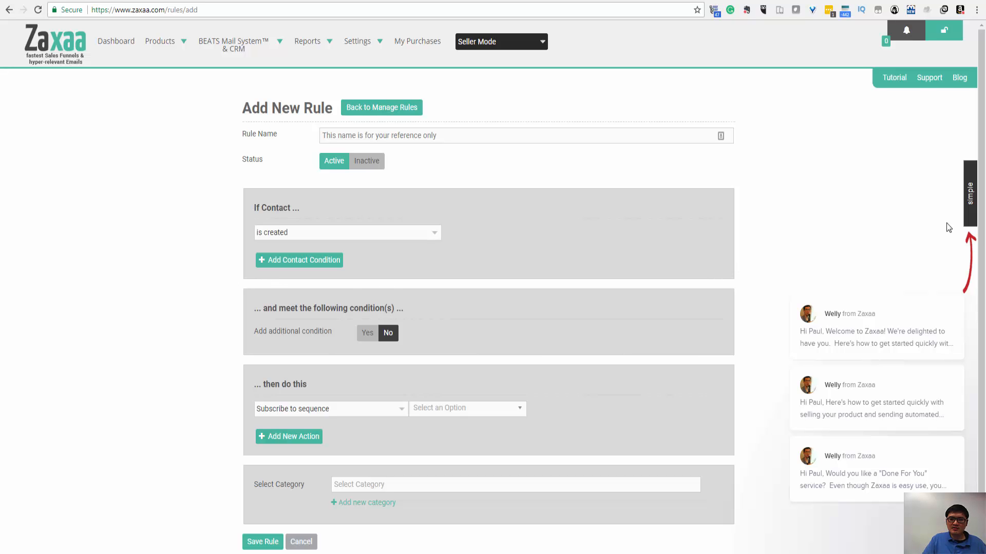
pyautogui.scroll(-1, 946, 225)
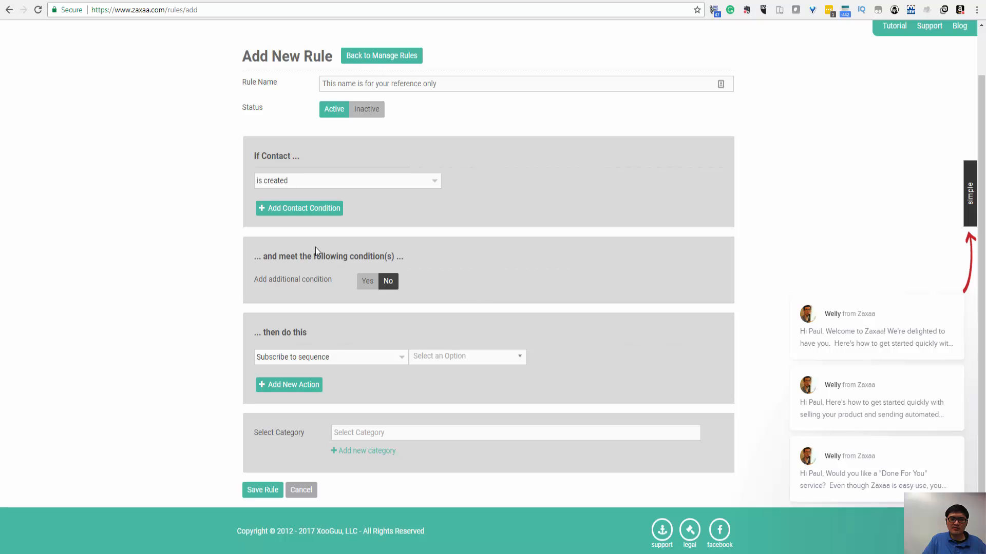
pyautogui.click(290, 185)
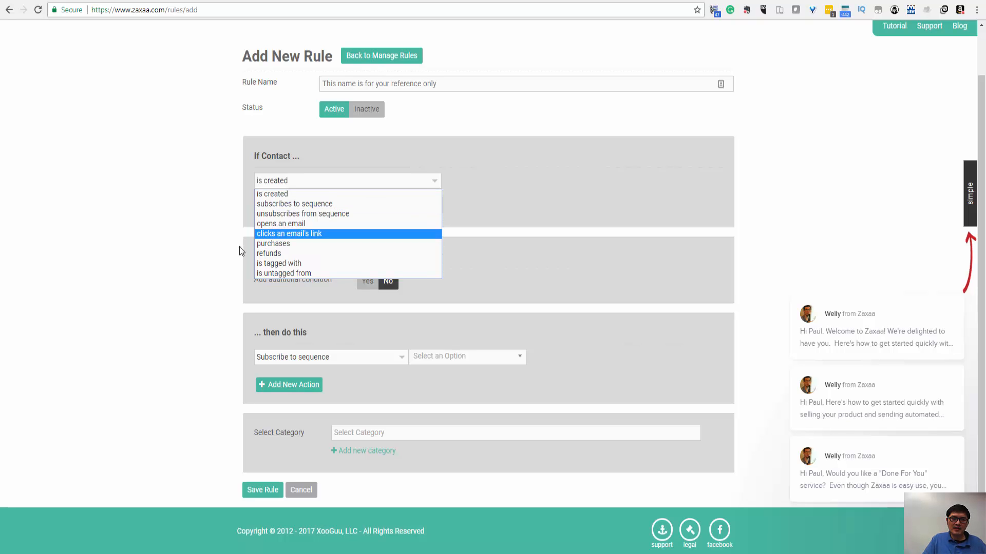
pyautogui.click(281, 287)
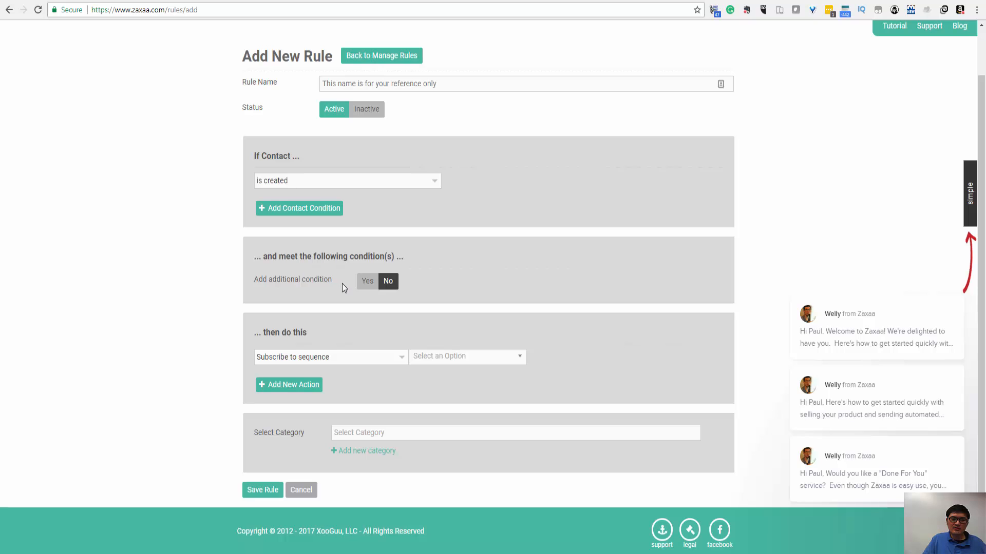
# - Preview the rule's additional condition fields, set the additional condition back to No, and review the available rule actions
pyautogui.click(367, 283)
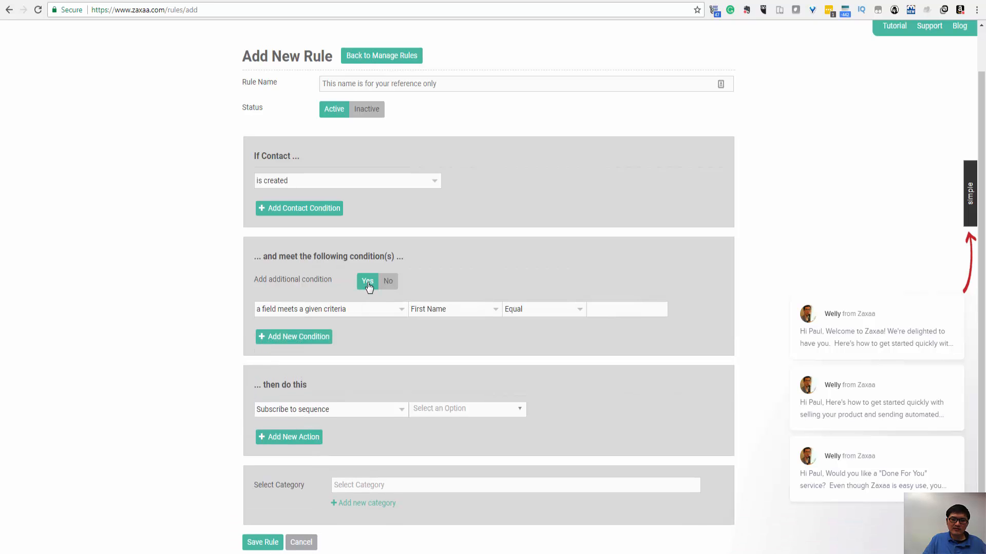
pyautogui.click(382, 284)
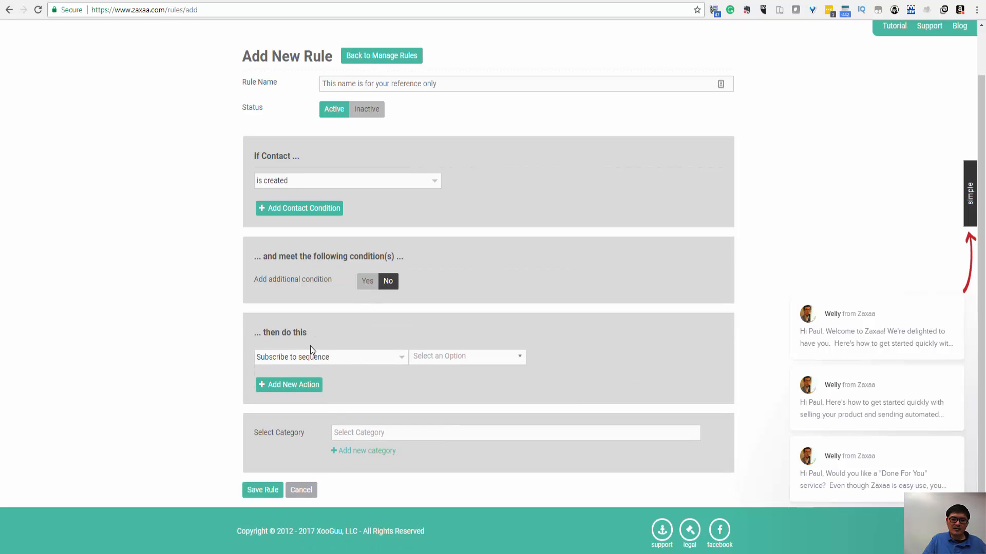
pyautogui.click(304, 362)
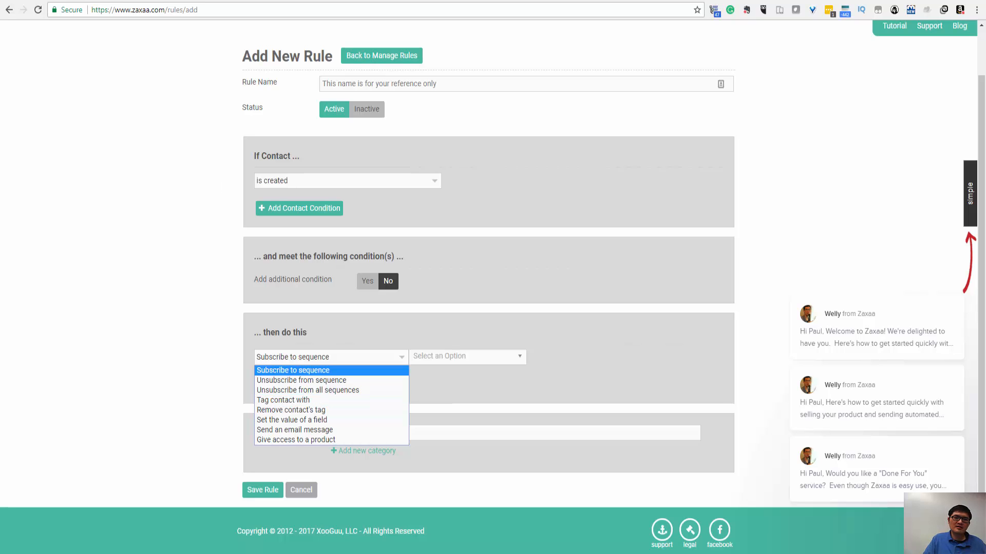
pyautogui.scroll(1, 445, 150)
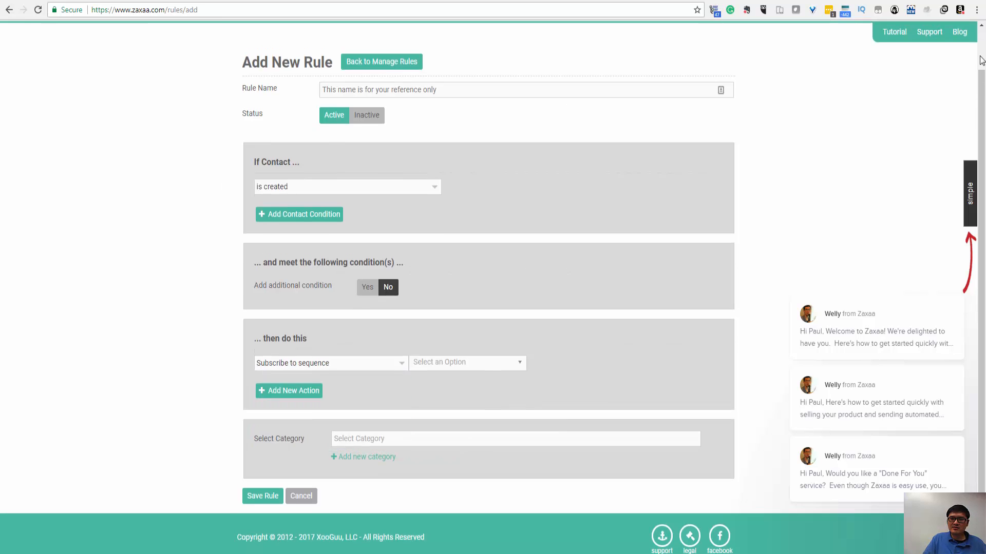
pyautogui.click(245, 39)
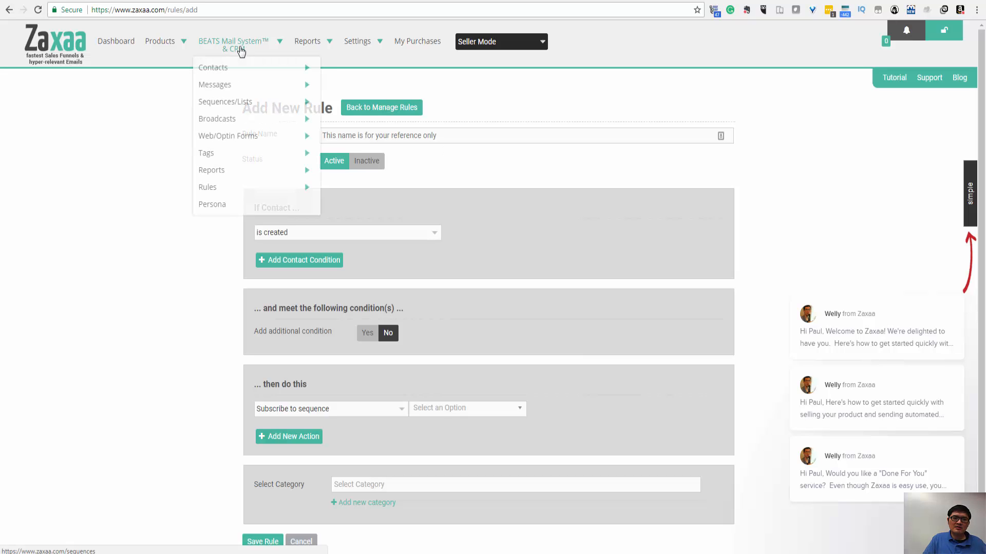
pyautogui.moveTo(228, 156)
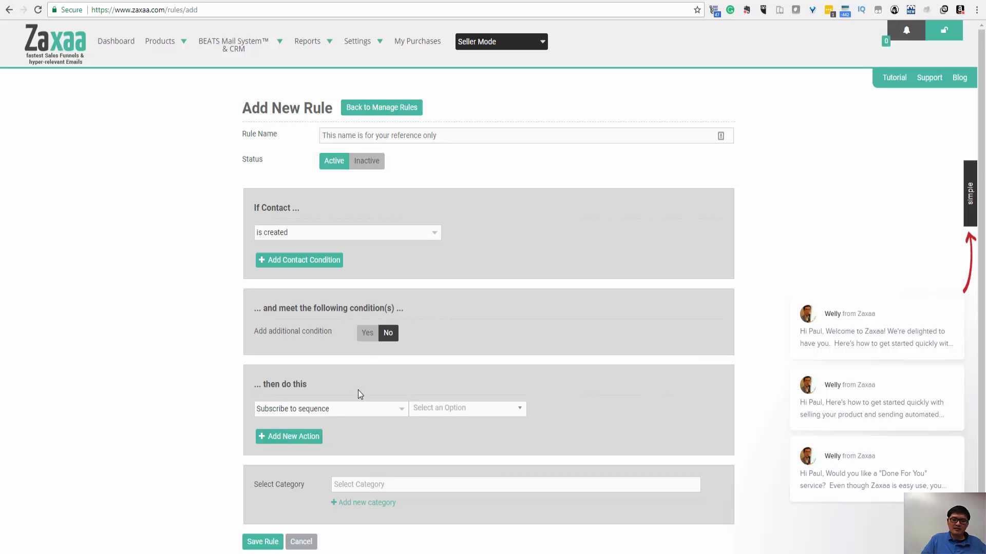
pyautogui.moveTo(202, 45)
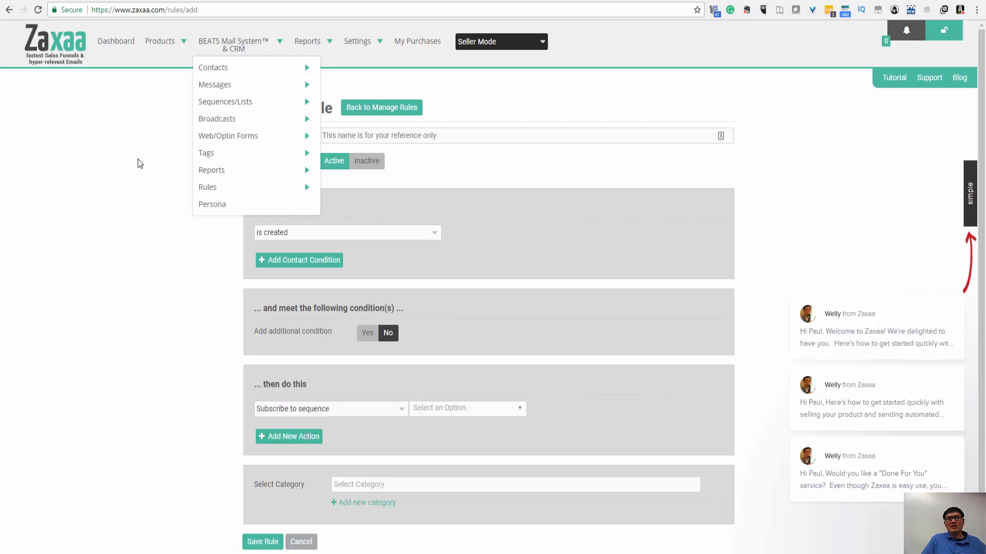
pyautogui.moveTo(221, 46)
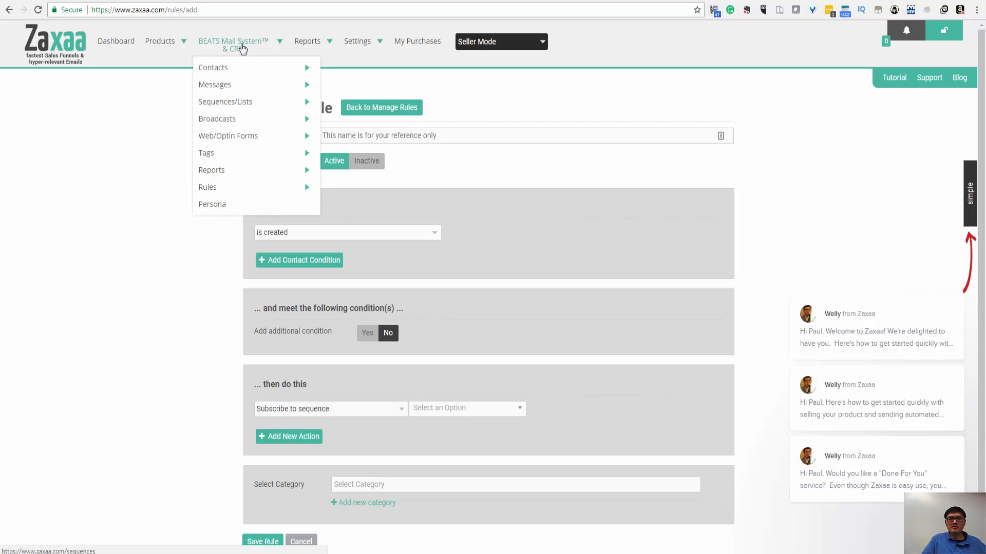
# - Show the options for adding a new product
pyautogui.moveTo(163, 46)
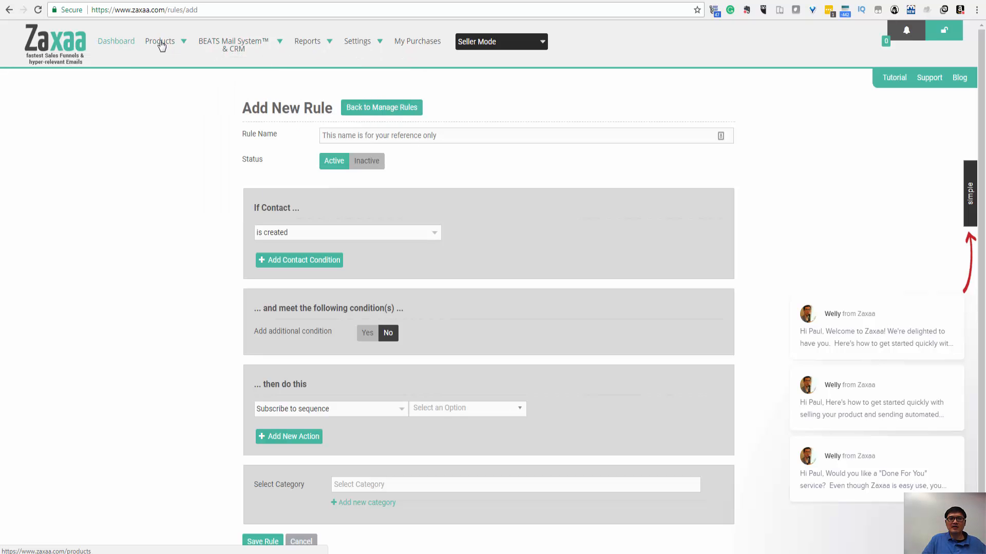
pyautogui.moveTo(161, 68)
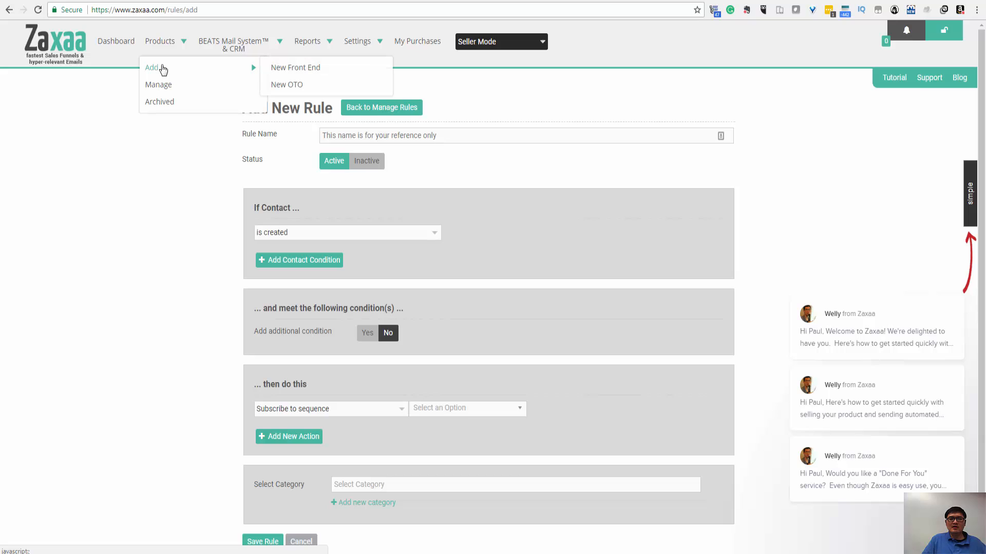